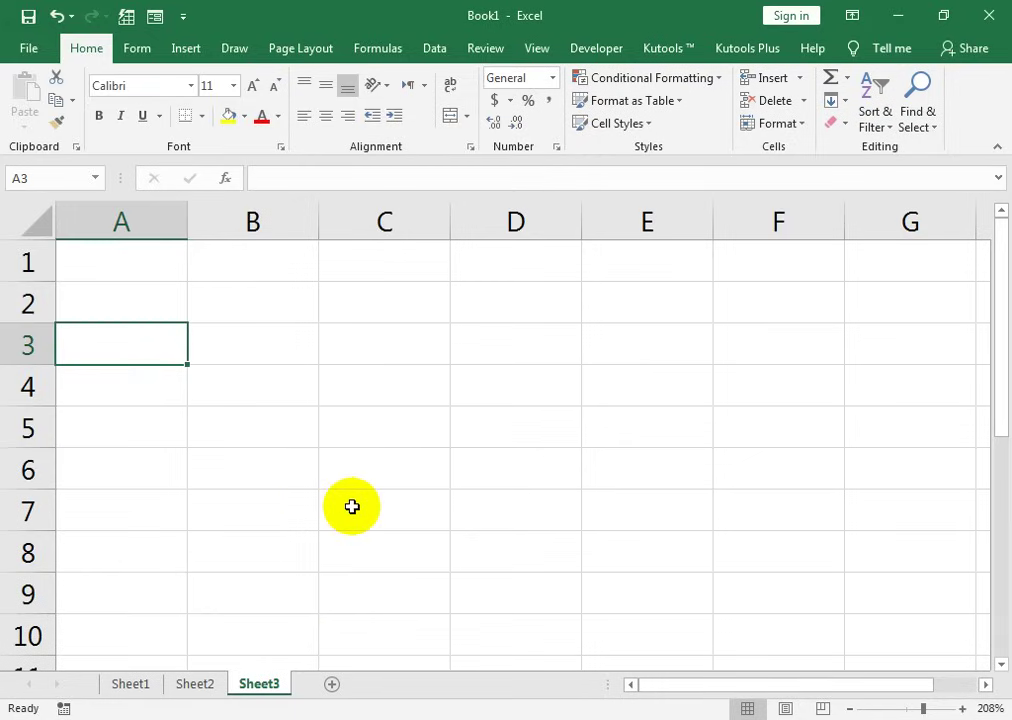
Enter the headers order no, Style and Color in A3:C3
type("or")
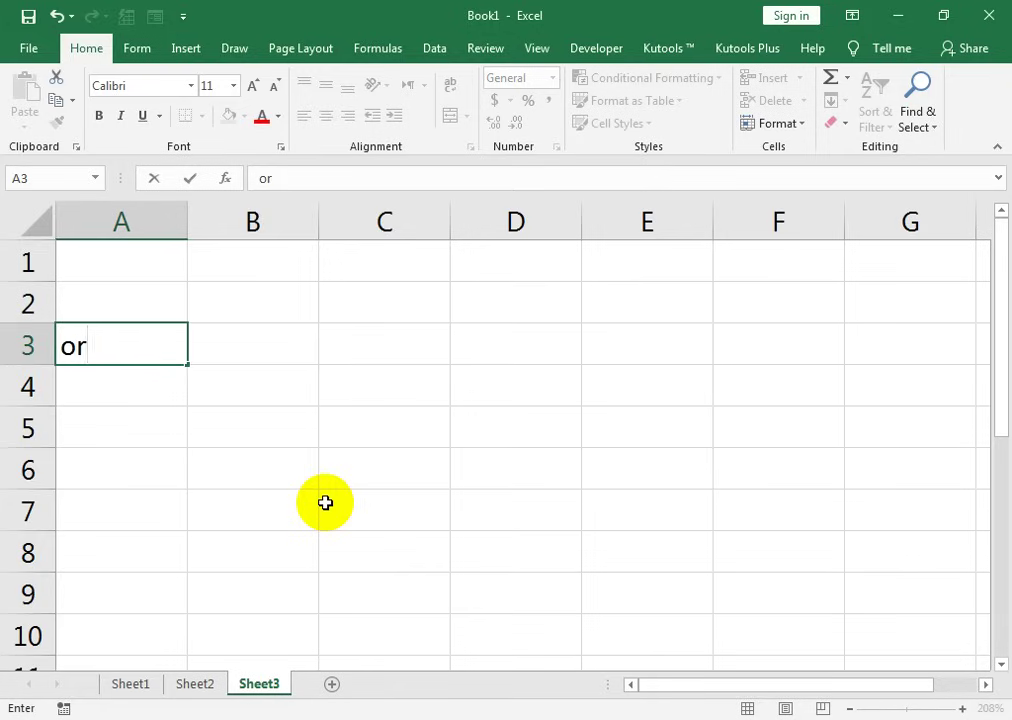
type("der n")
type("o")
key("Tab")
type("Sty")
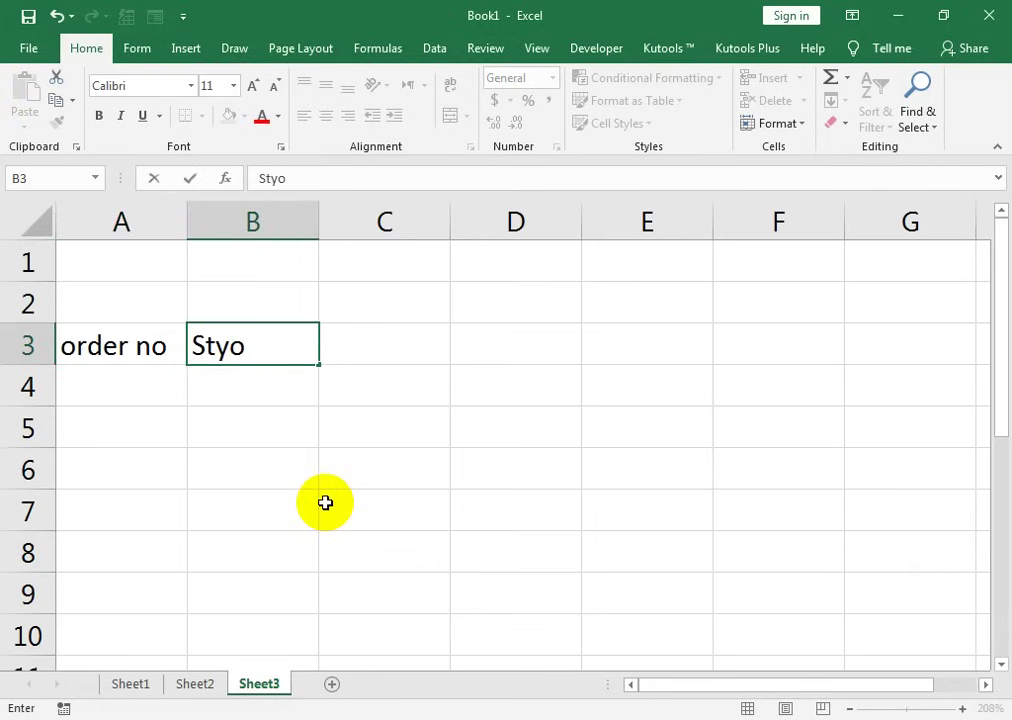
type("le")
key("Tab")
type("Colo")
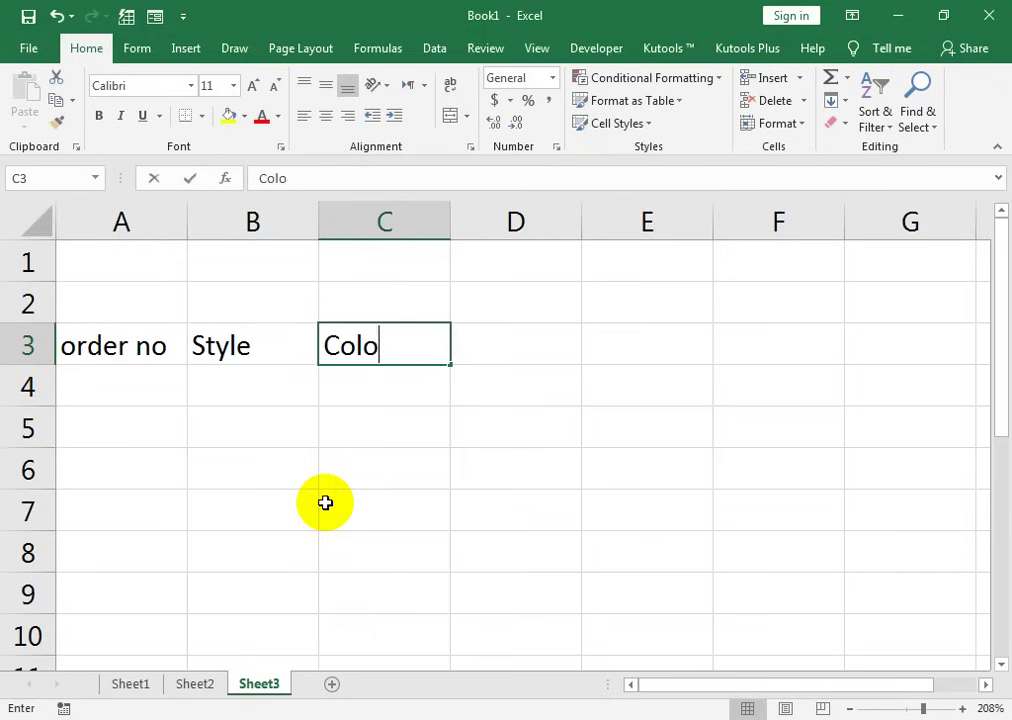
type("r")
key("Tab")
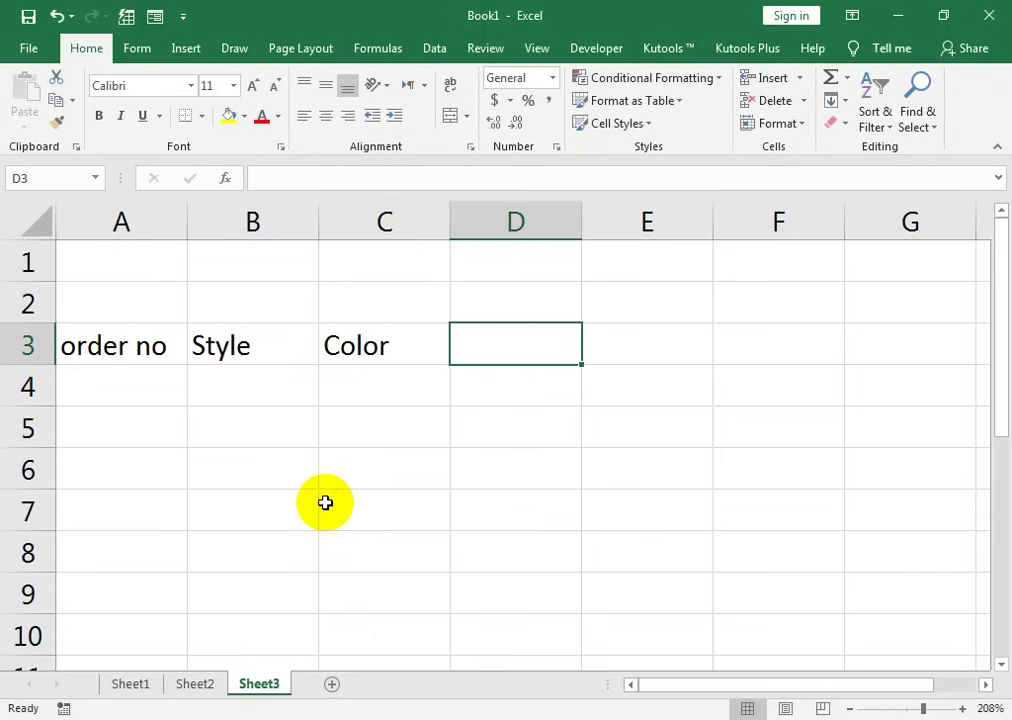
Enter the Order Qty header in D3, correcting its typo
type("Order Qu")
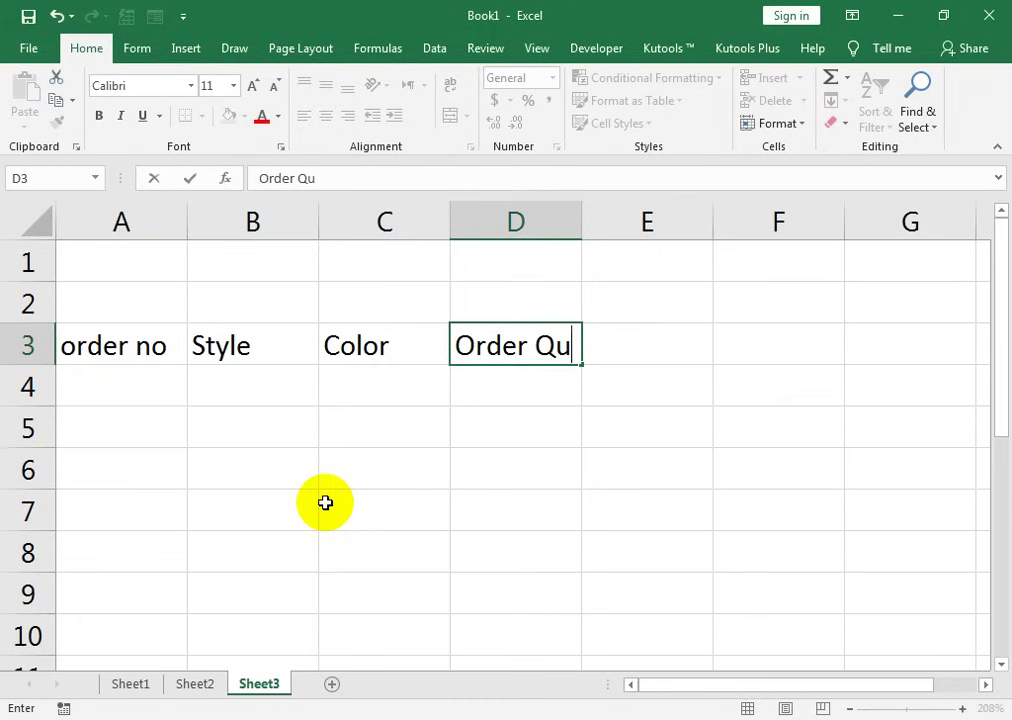
key("BackSpace")
key("BackSpace")
type("ty")
key("Tab")
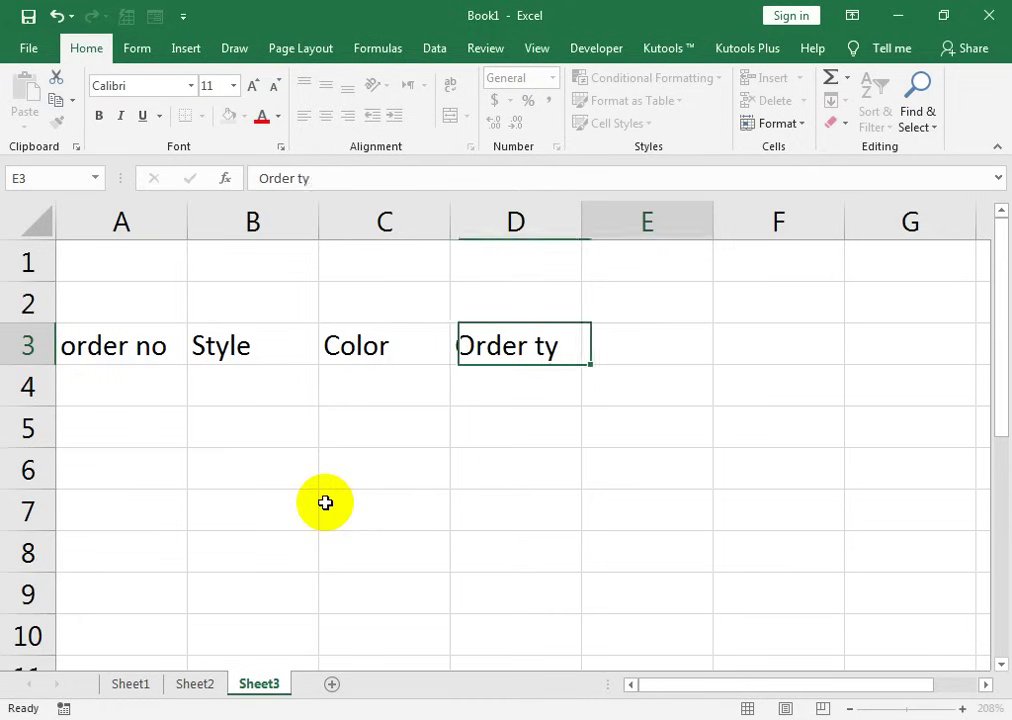
key("Left")
key("F2")
key("BackSpace")
key("BackSpace")
type("Qty")
key("Tab")
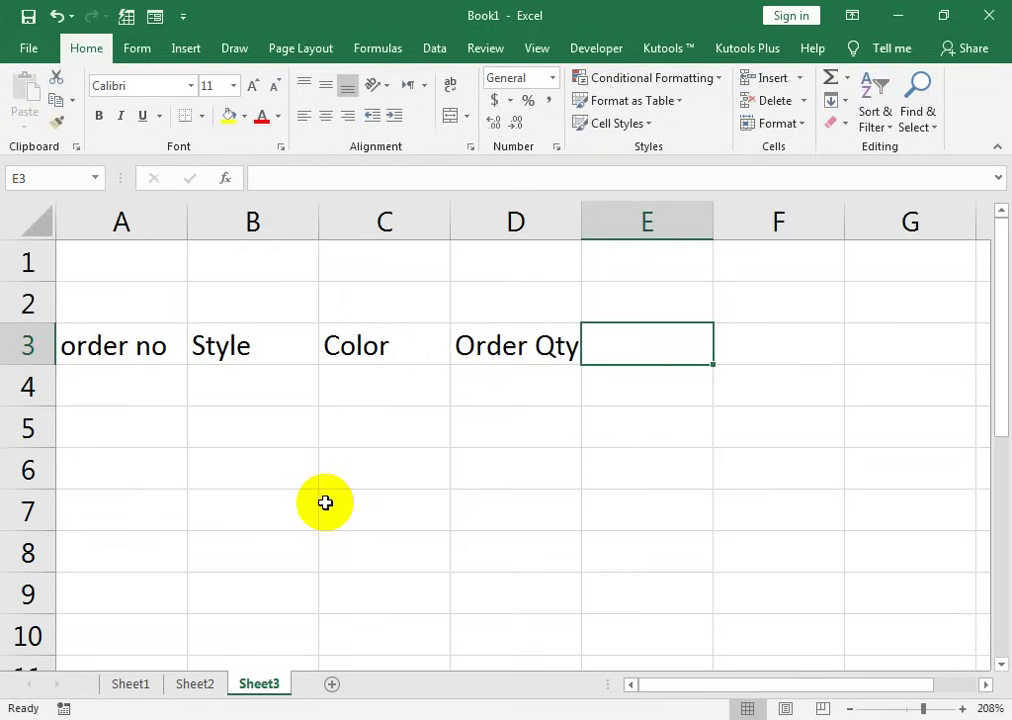
Add the Total Cutting and Cutting% headers in E3 and F3
key("F8")
type("Total Cutti")
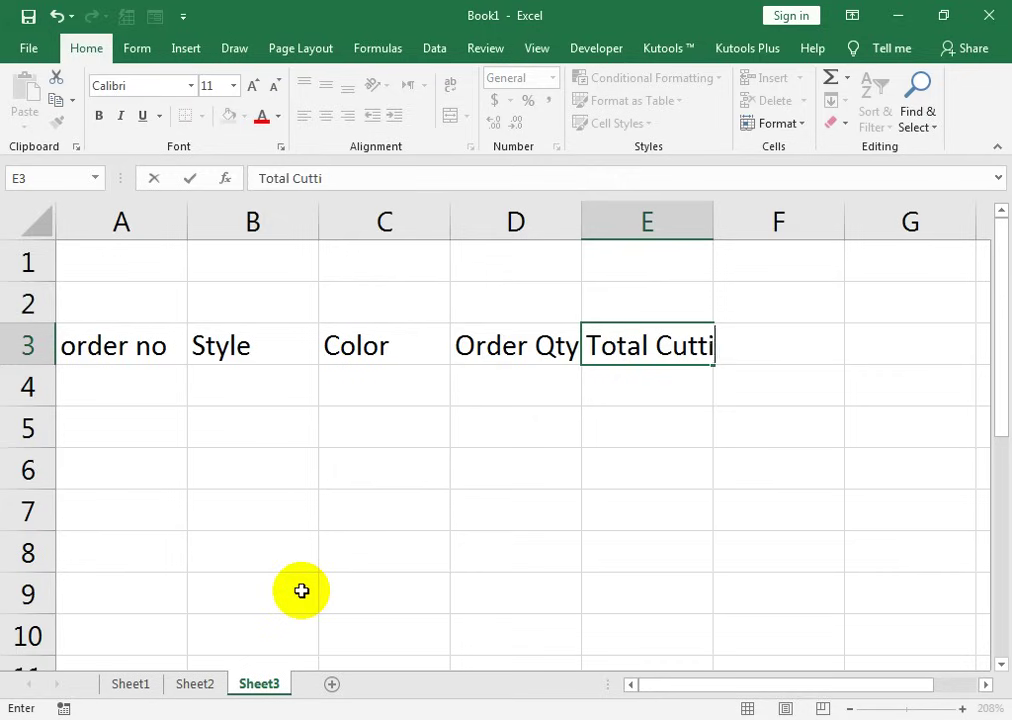
type("ng")
key("Tab")
type("Cutting%")
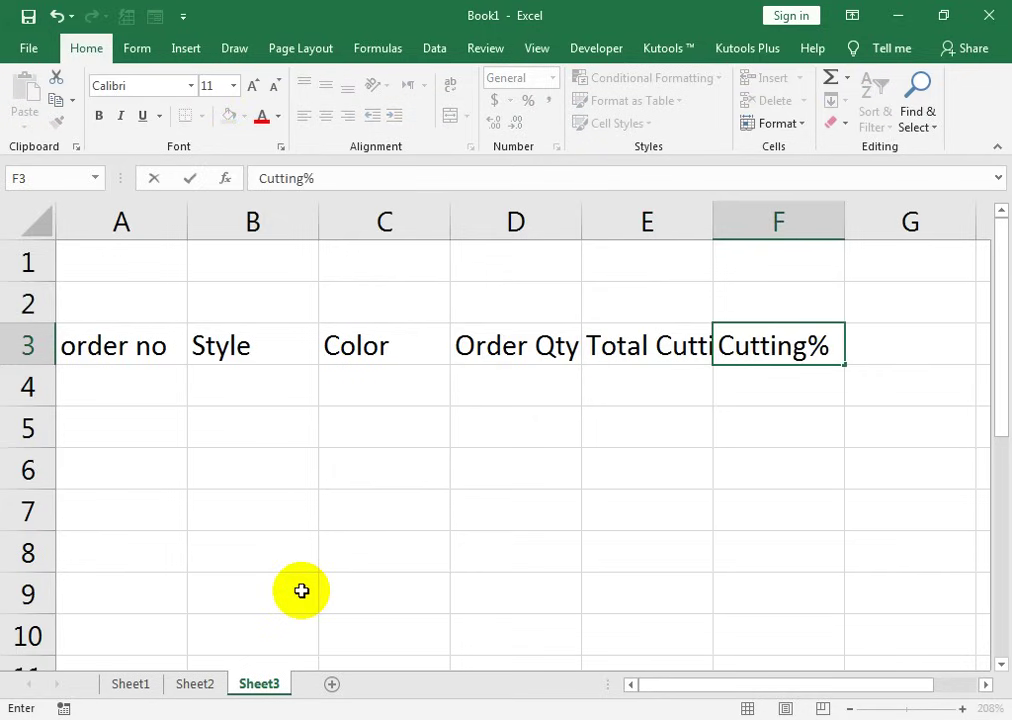
key("Tab")
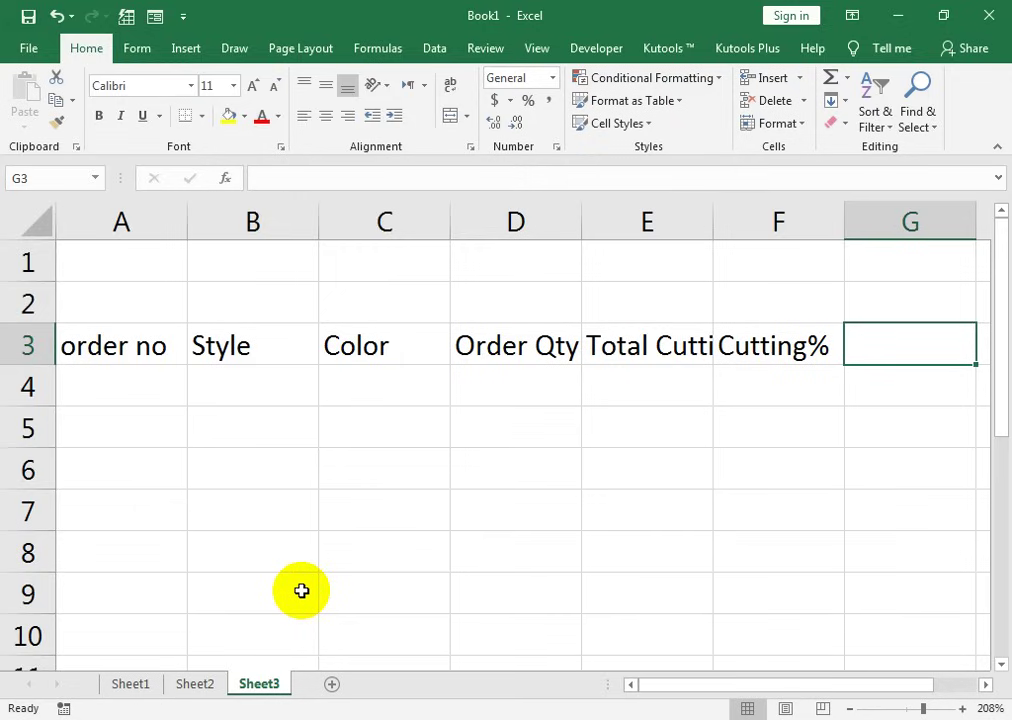
key("Left")
key("Left")
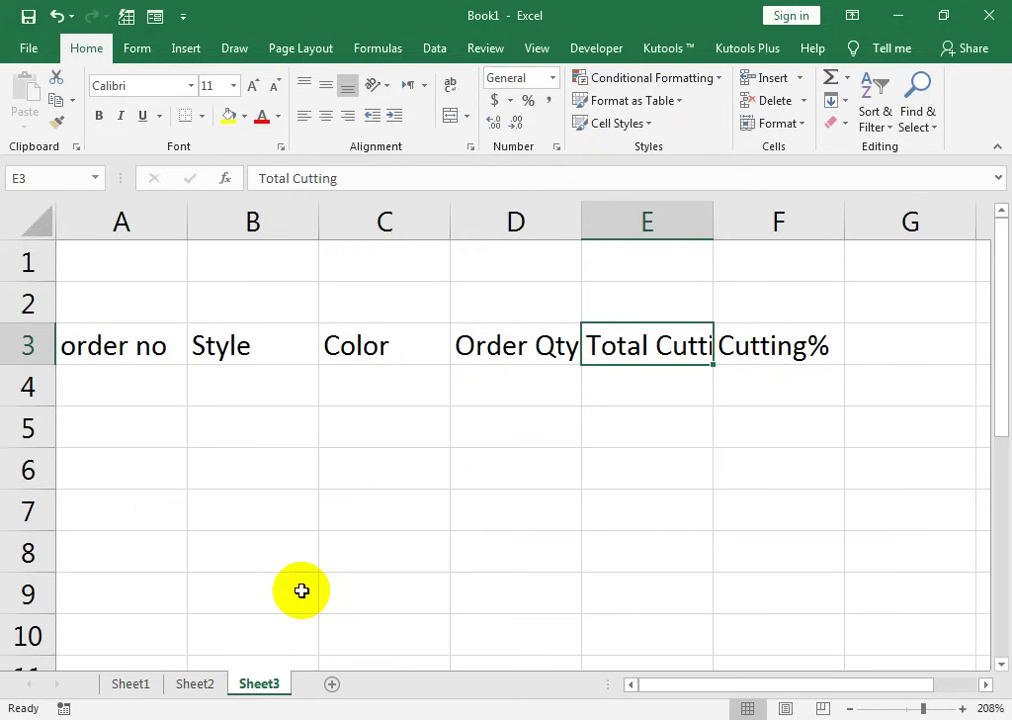
Autofit column E to Total Cutting and narrow column C
double_click(712, 216)
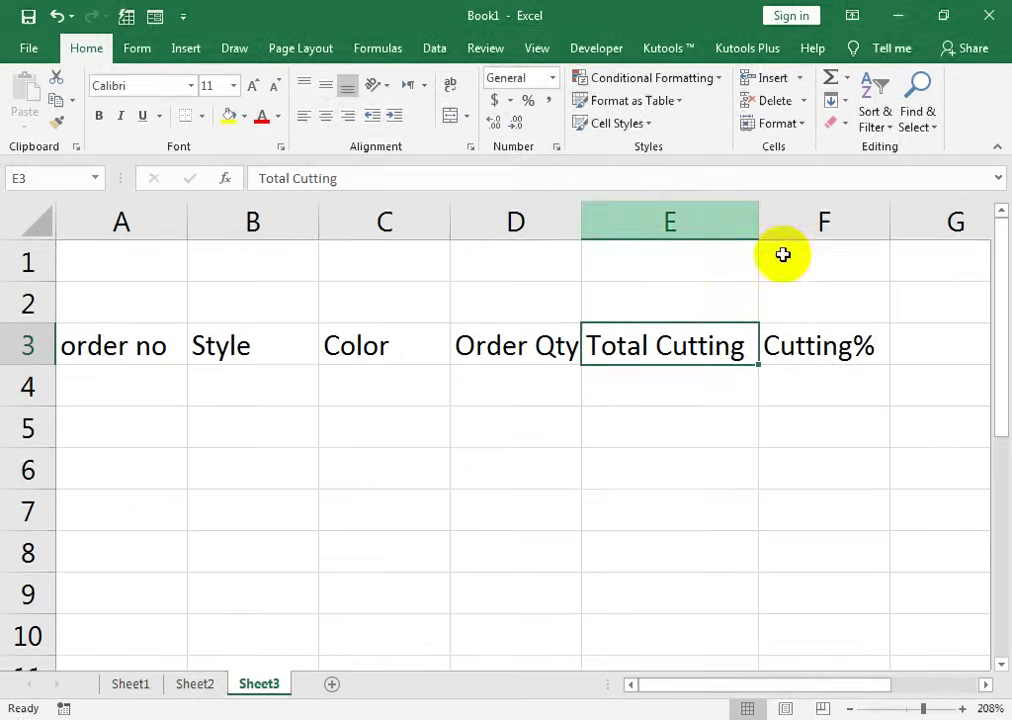
left_click(454, 212)
left_click_drag(450, 212, 422, 222)
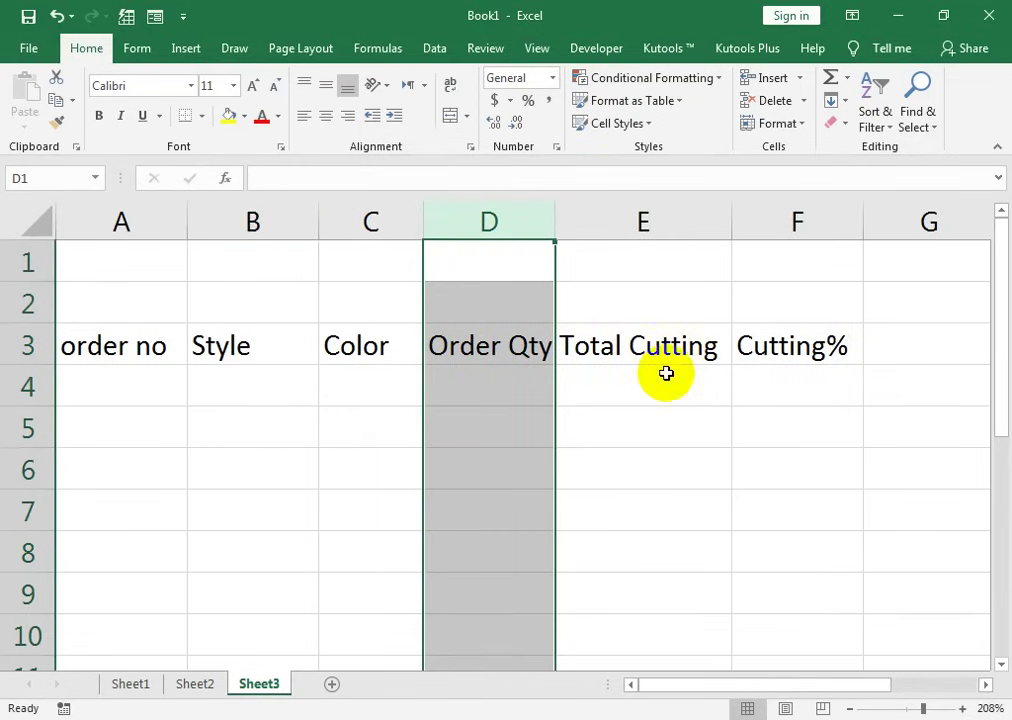
Enter the Total Stiching and Stiching Balance headers in G3 and H3
left_click(899, 356)
key("Right")
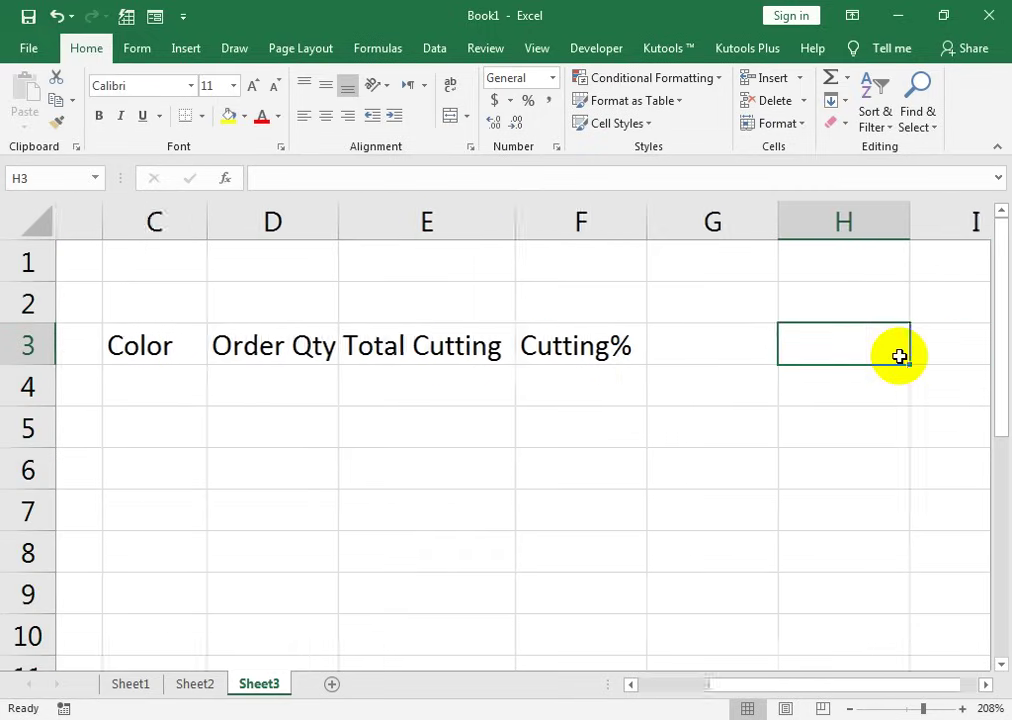
key("Left")
key("Left")
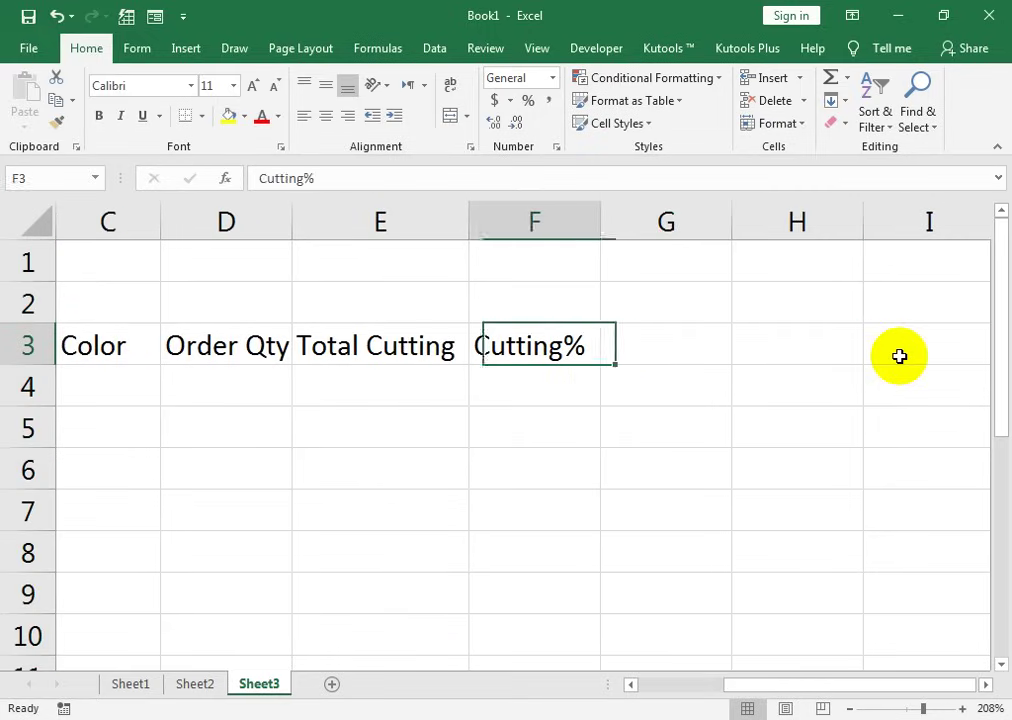
key("Left")
key("Right")
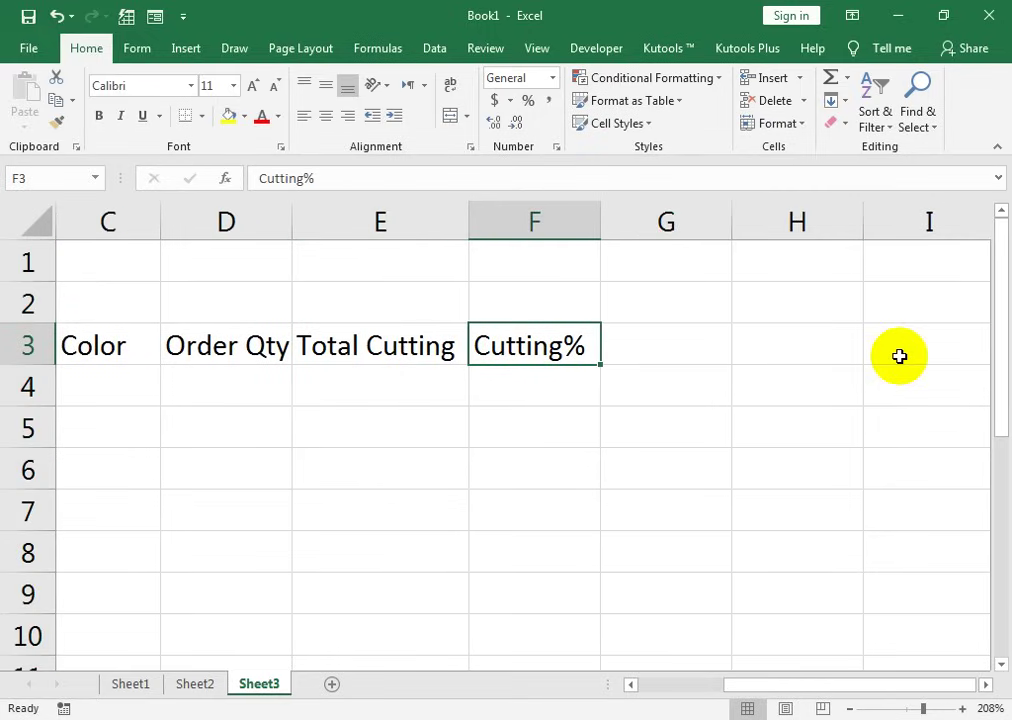
key("Right")
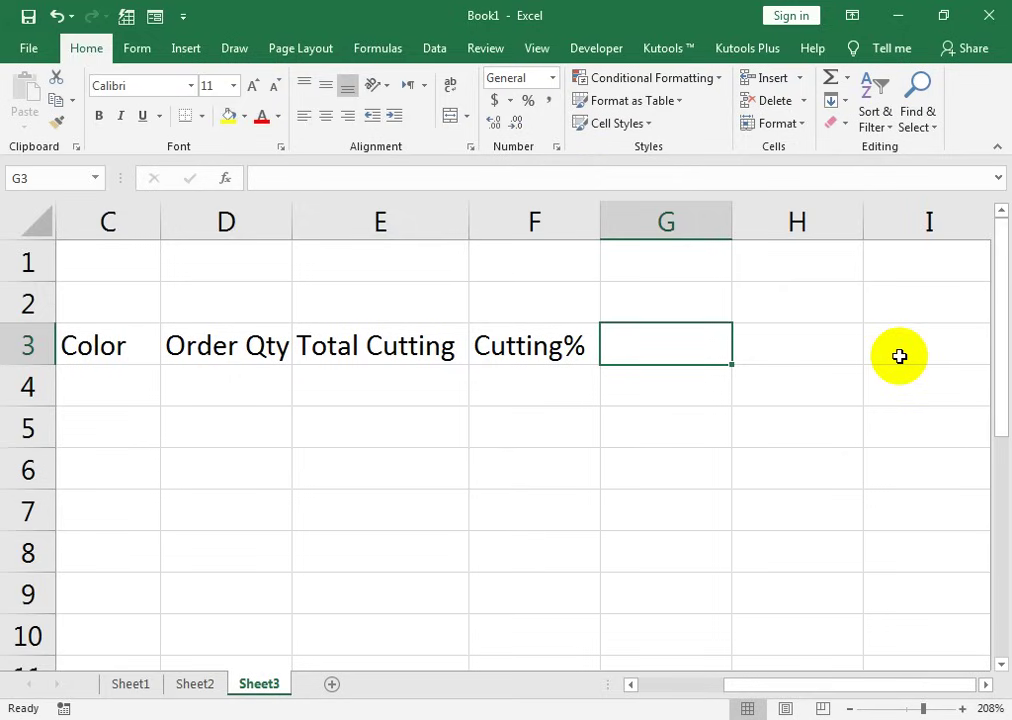
type("Total ")
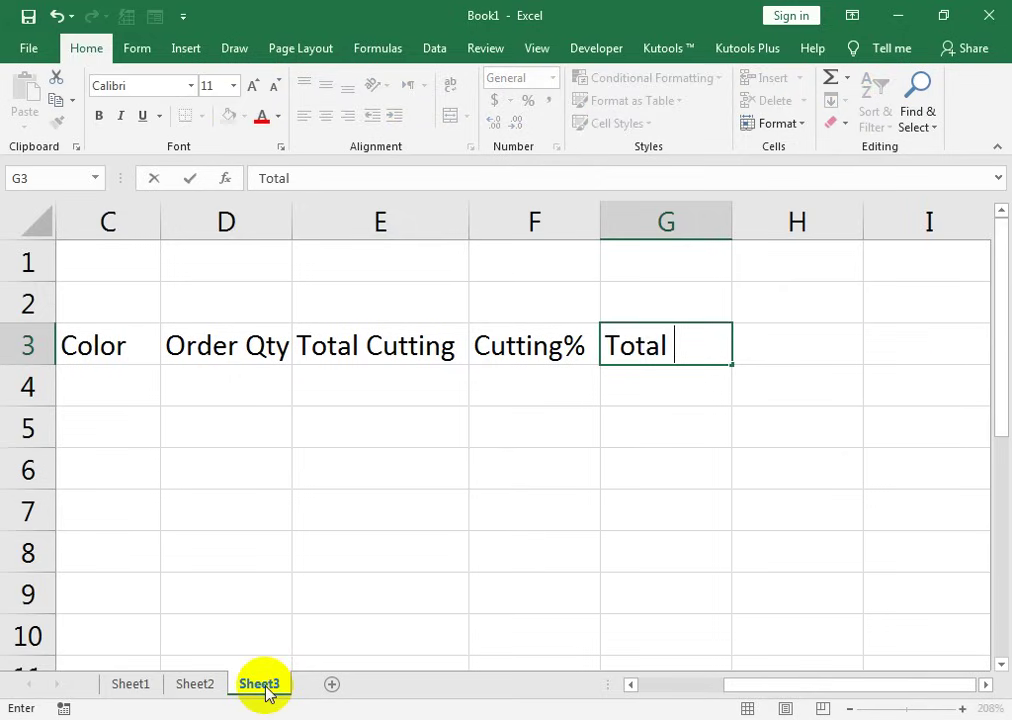
type("Stiching")
key("Tab")
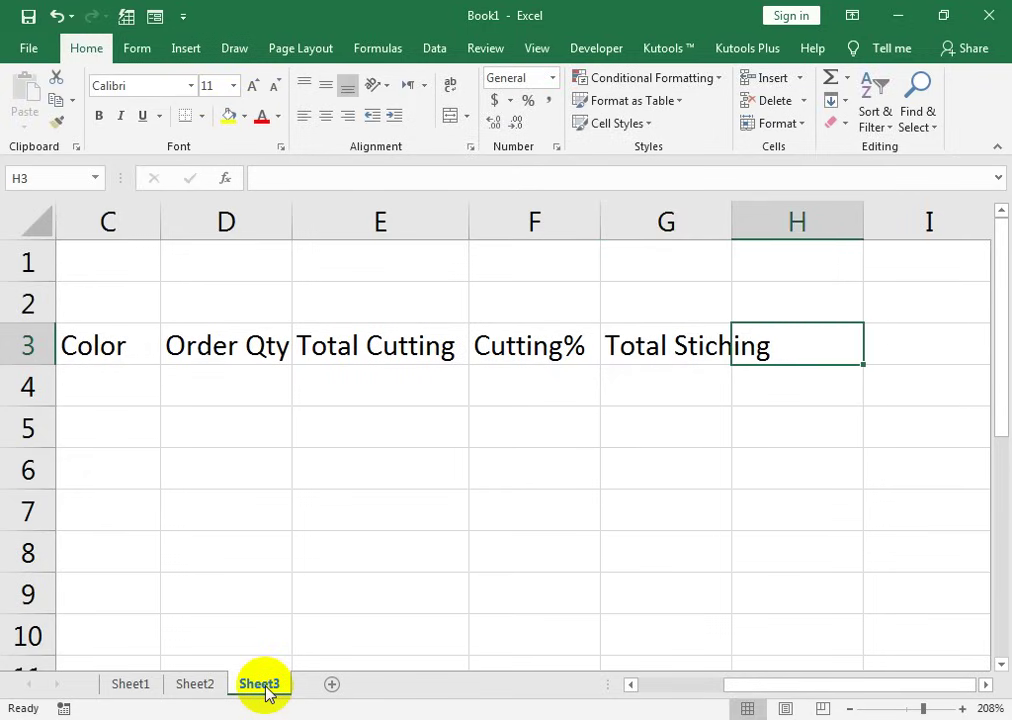
type("Stichi")
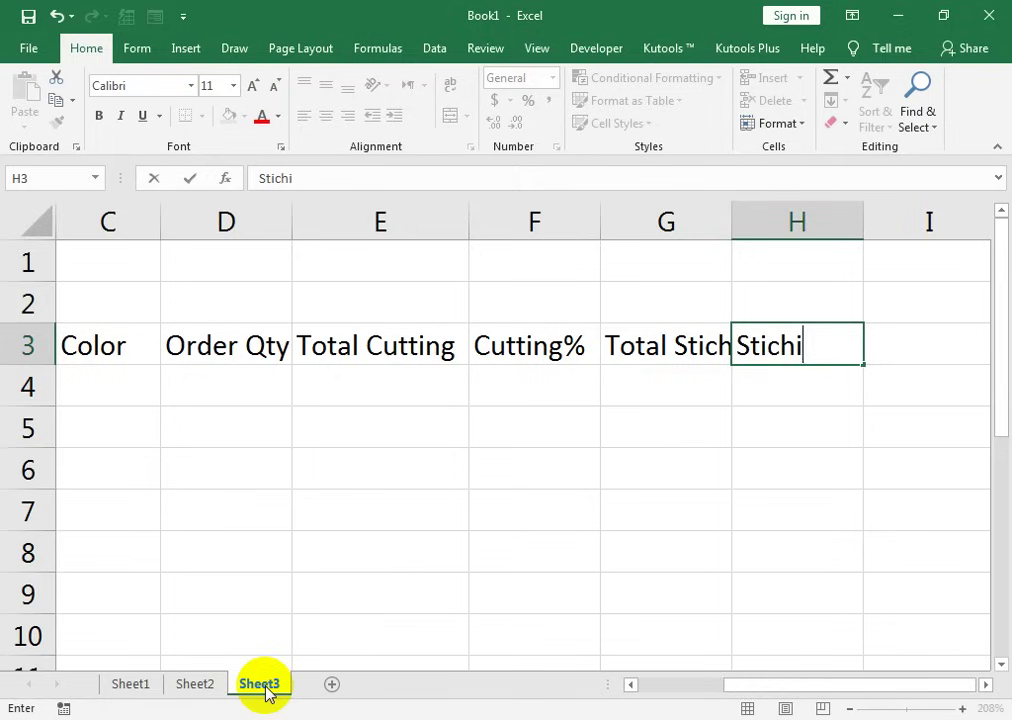
type("ng Balanc")
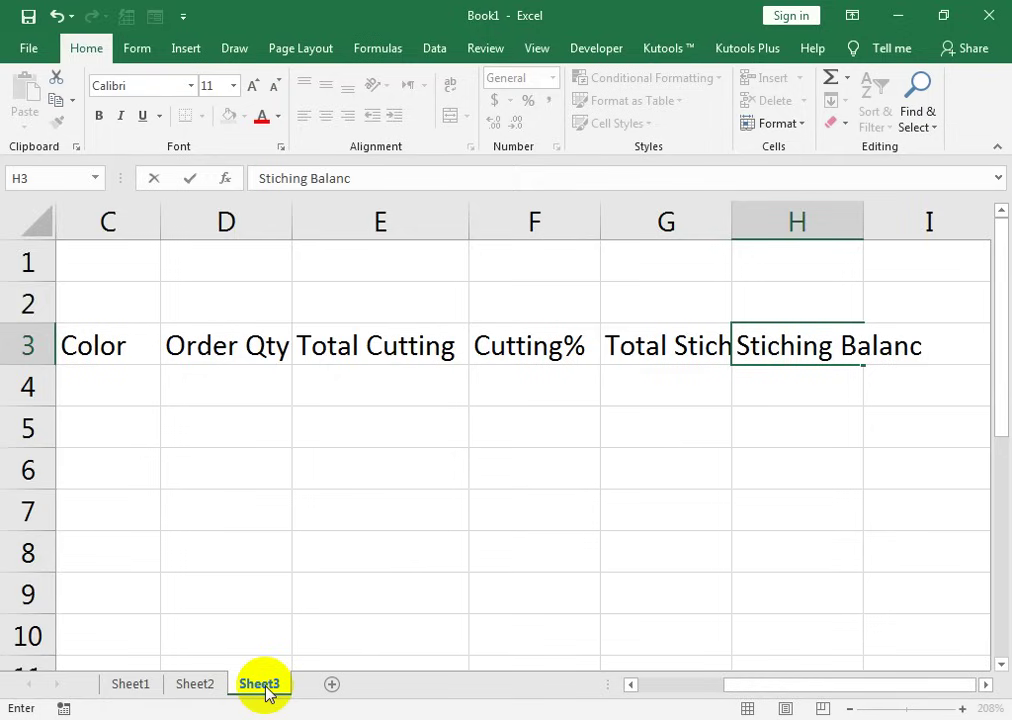
type("e")
key("Return")
key("Return")
Enter the Total Packing header in I3, fixing the typos
left_click(944, 351)
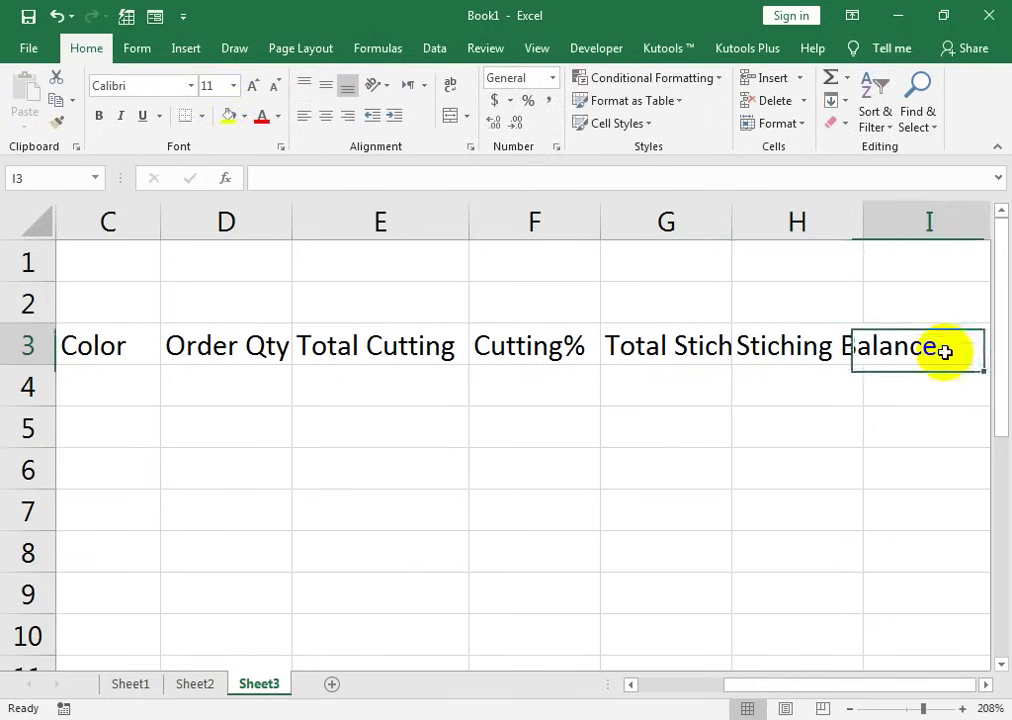
type("toa")
key("BackSpace")
key("BackSpace")
type("Total Pa")
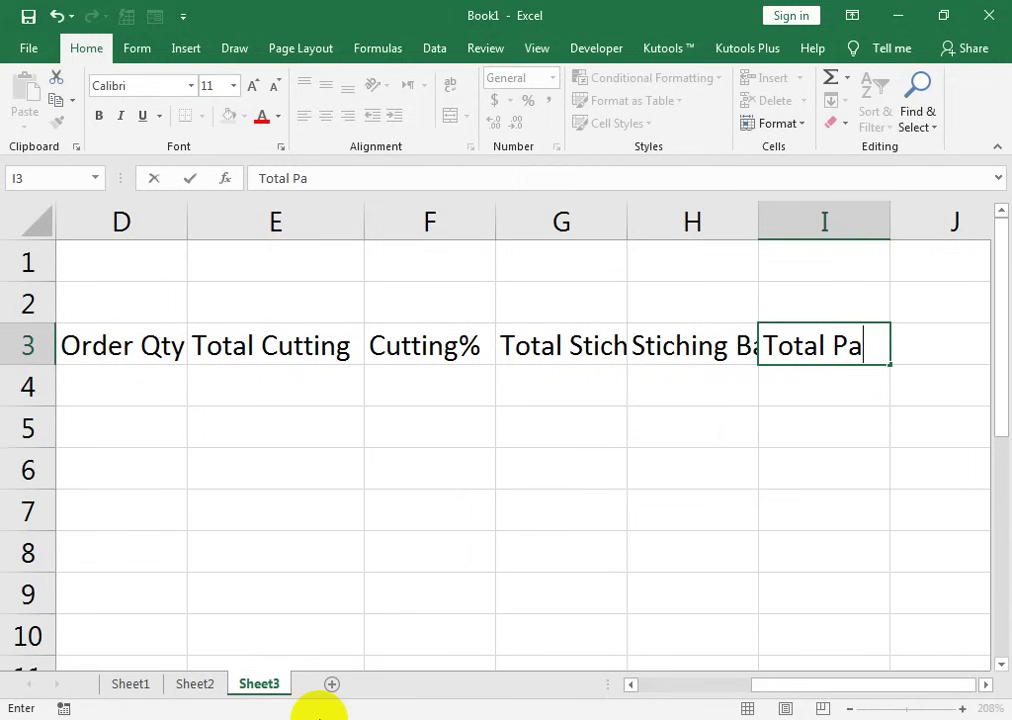
key("BackSpace")
type("kin")
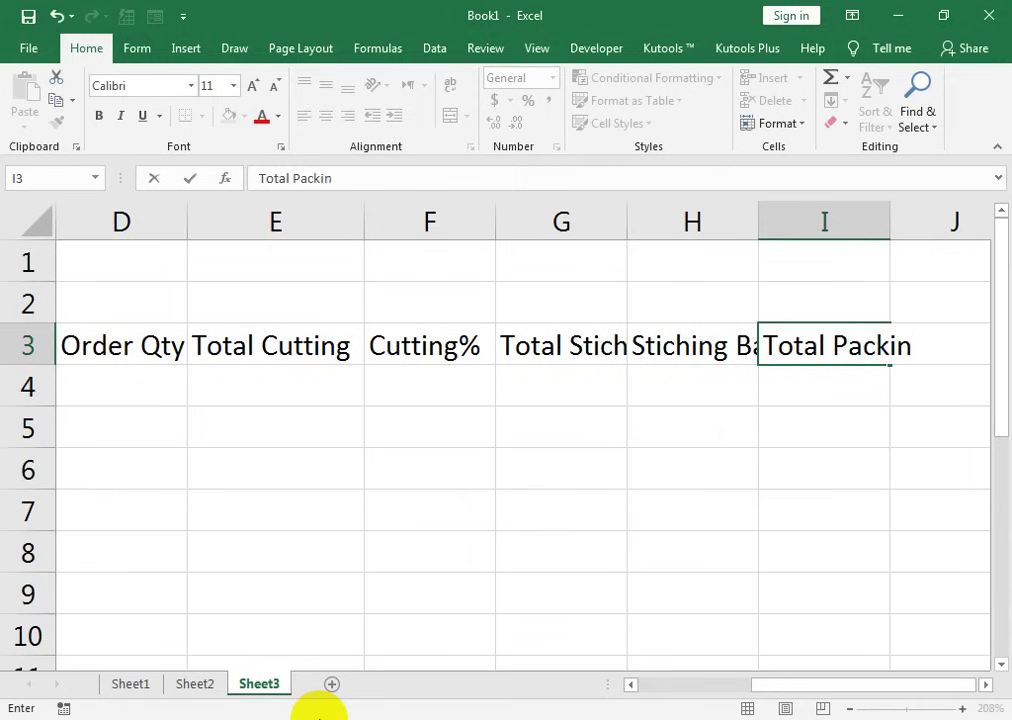
type("g")
key("Tab")
Add the Packing Balance, Shipment and Shipment Date headers in J3:L3
type("Packing B")
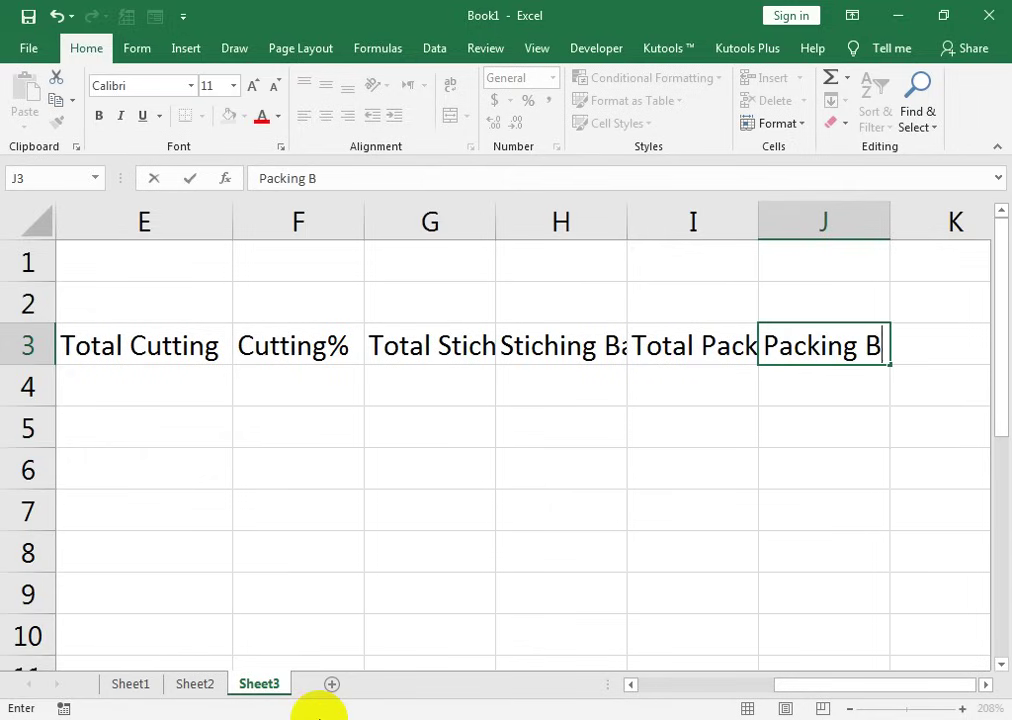
type("alance")
key("Tab")
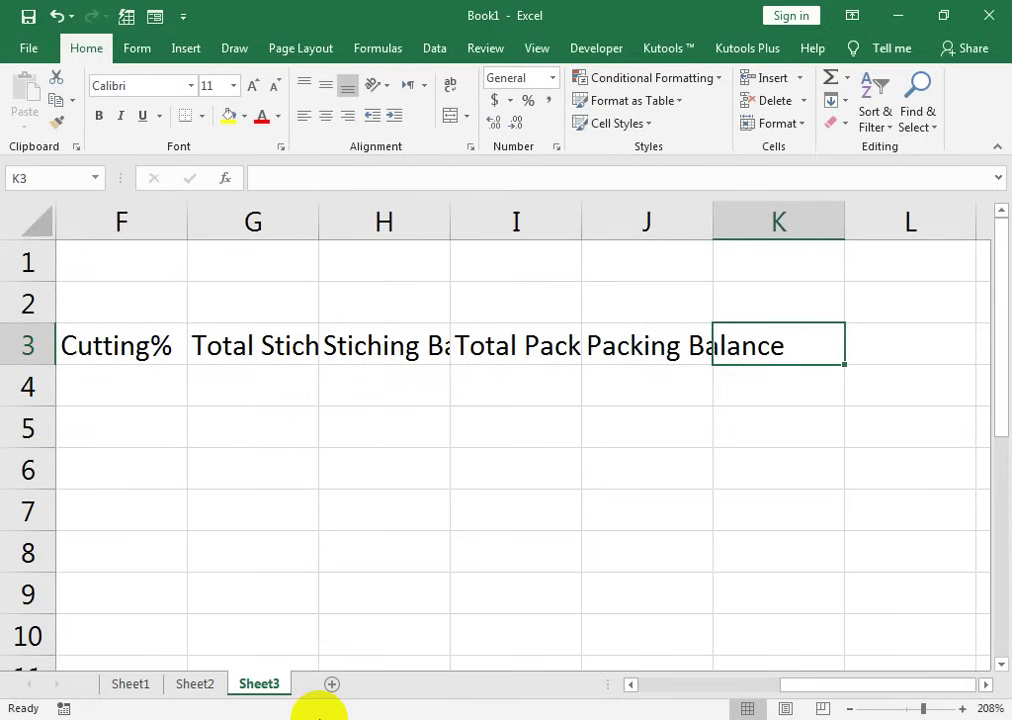
type("S")
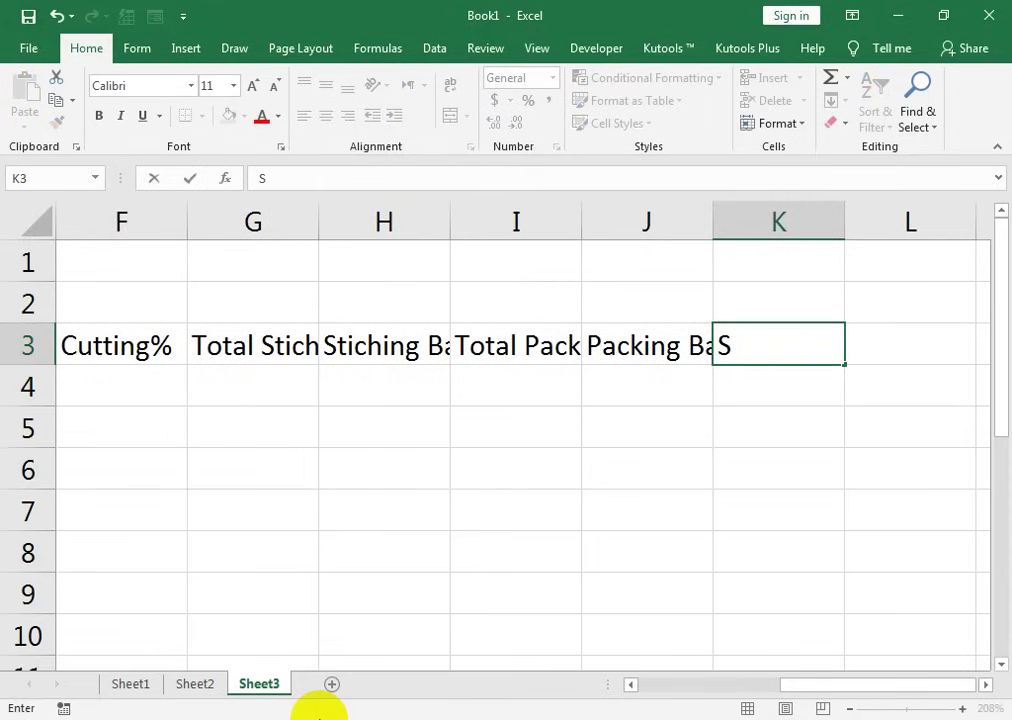
type("hipment")
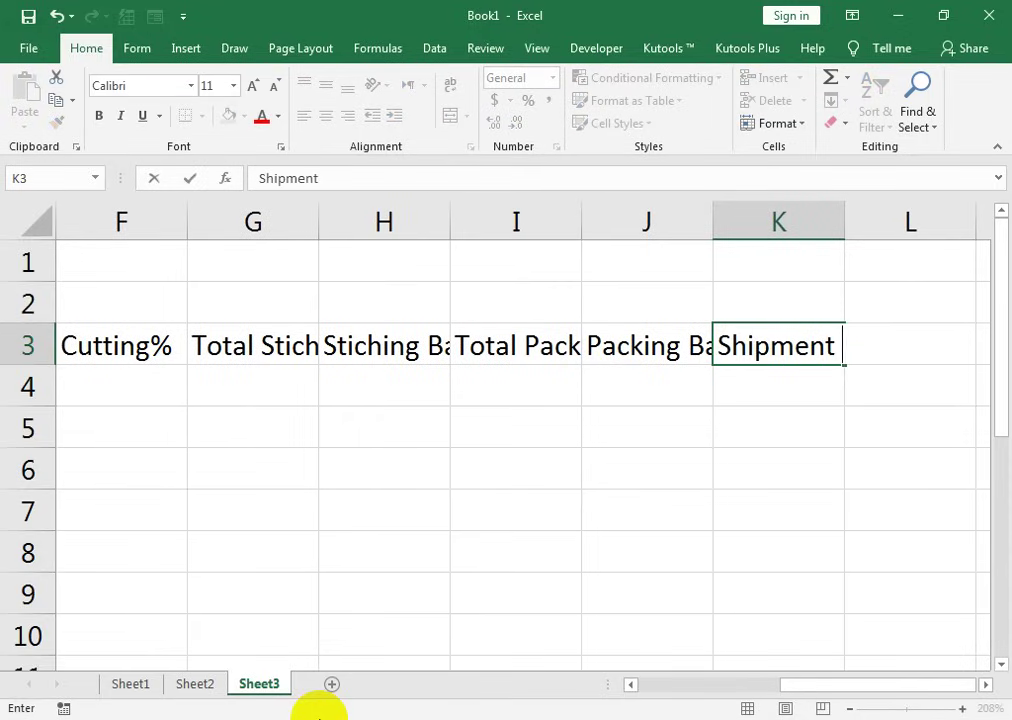
key("Tab")
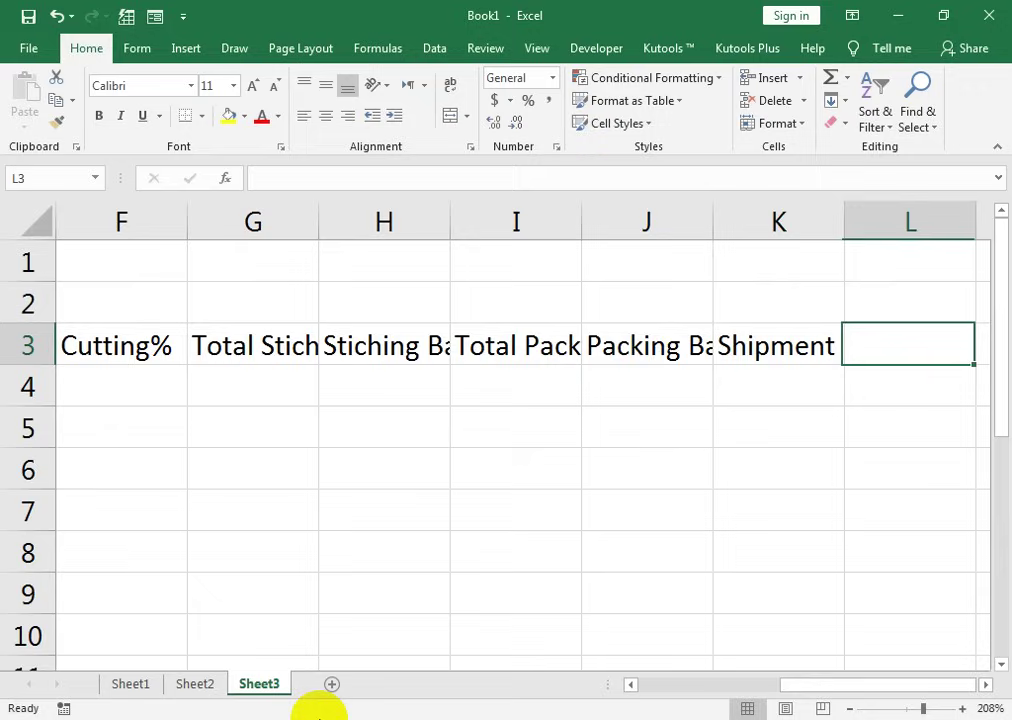
type("Shipment Date")
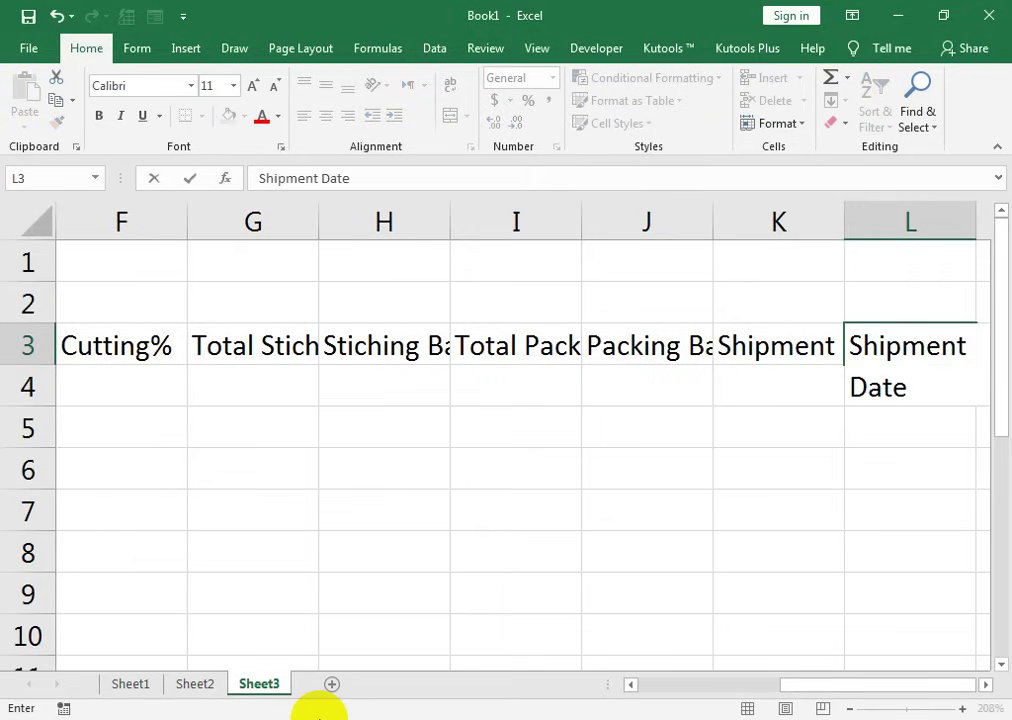
key("Left")
key("Home")
Label A2 'Date' and put =TODAY() in B2, showing 10/31/2019
key("ctrl+Home")
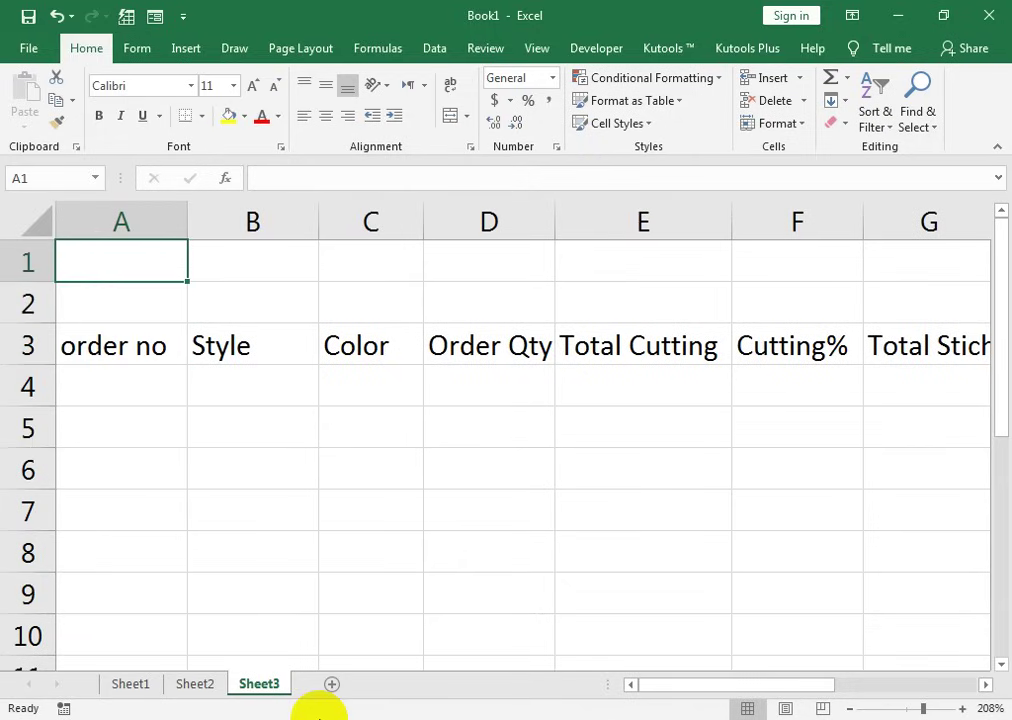
key("Down")
type("d")
key("BackSpace")
type("Date")
key("Tab")
type("=TOday(")
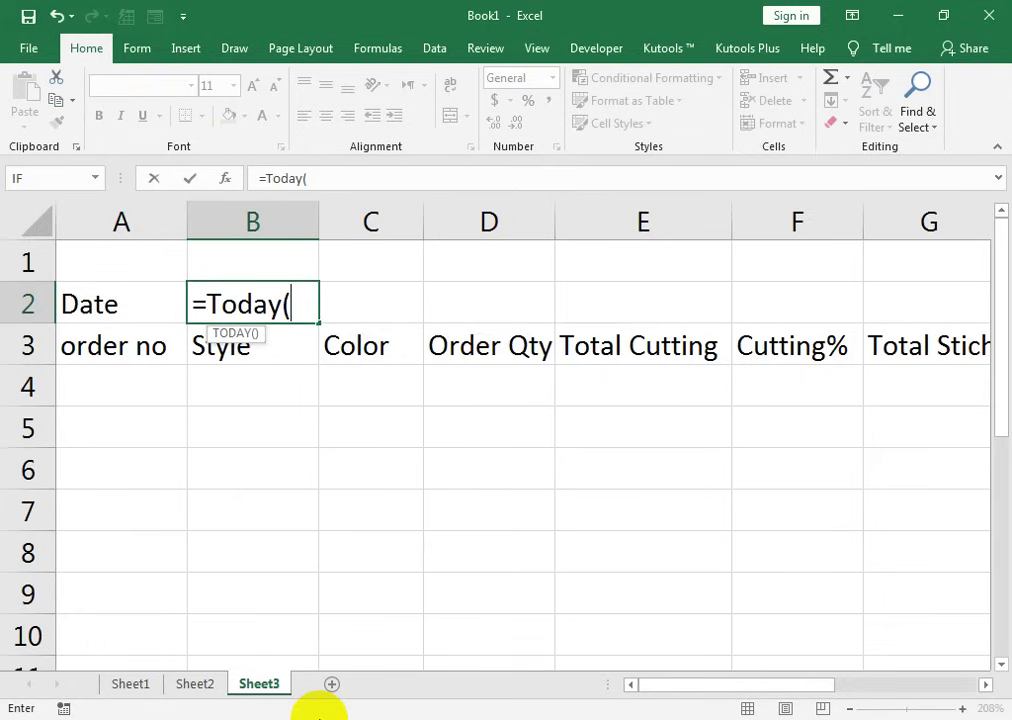
key("Return")
Check each row 3 header from order no to Shipment Date, ending back at A3
key("Up")
key("Down")
key("Right")
key("Up")
key("Down")
key("Left")
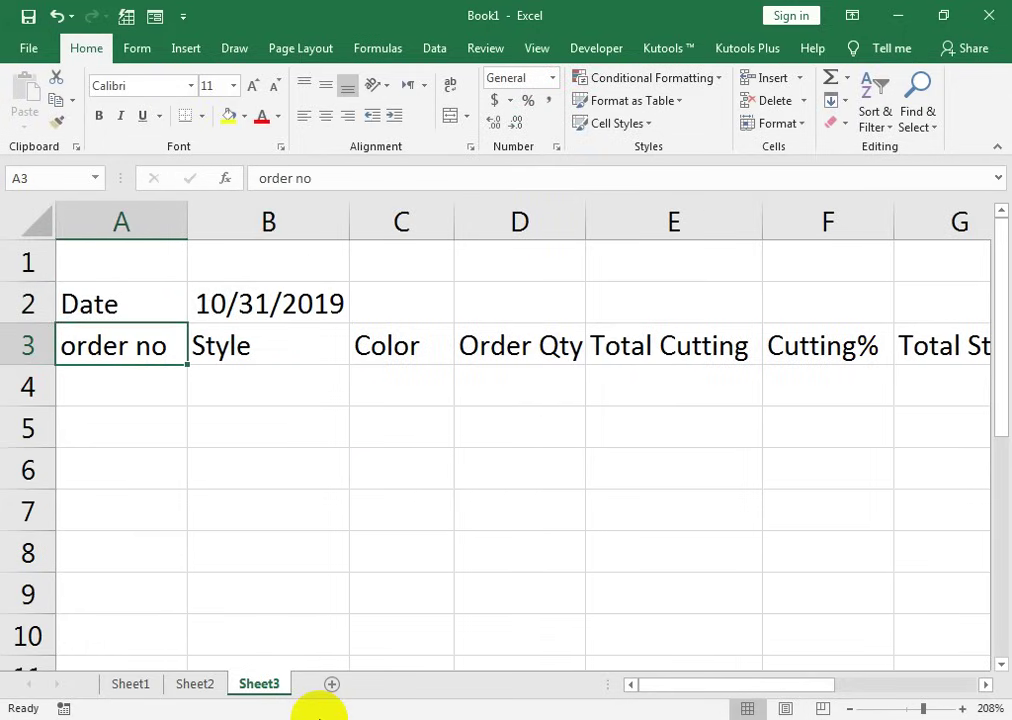
key("Right")
key("Right")
key("Right")
key("Right")
key("Right")
key("Right")
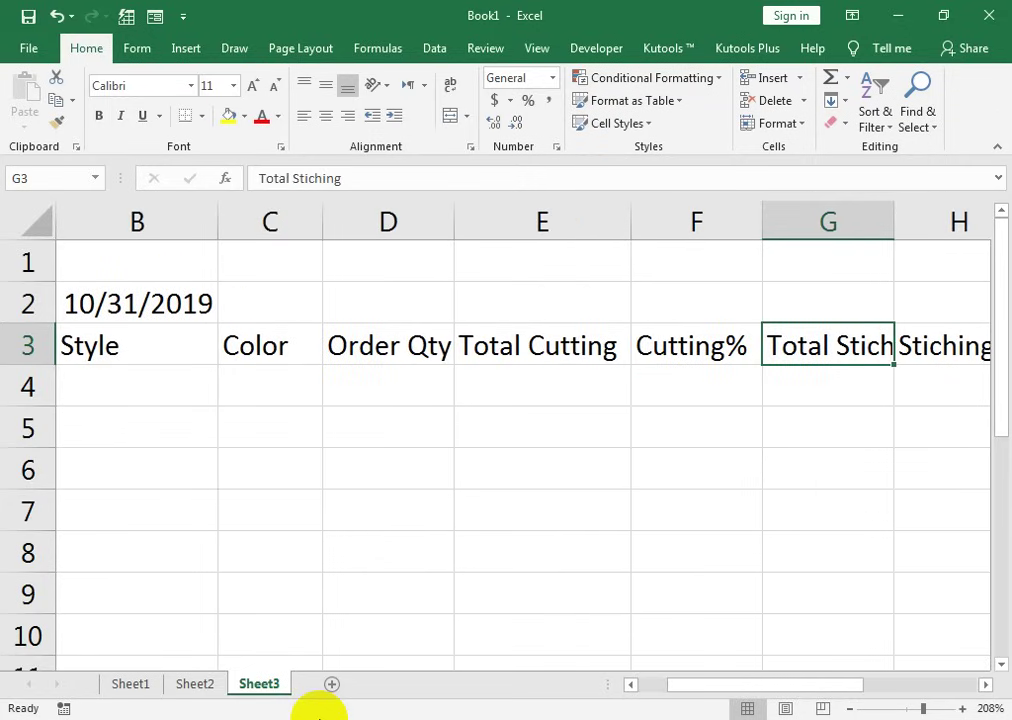
key("Right")
key("Left")
key("Right")
key("Right")
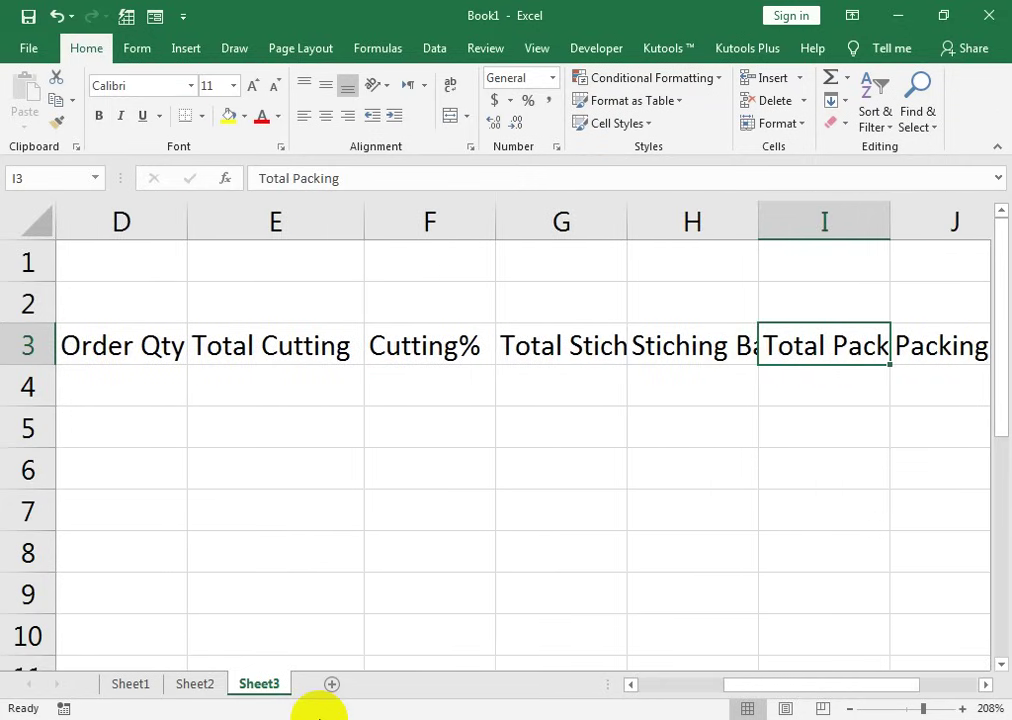
key("Right")
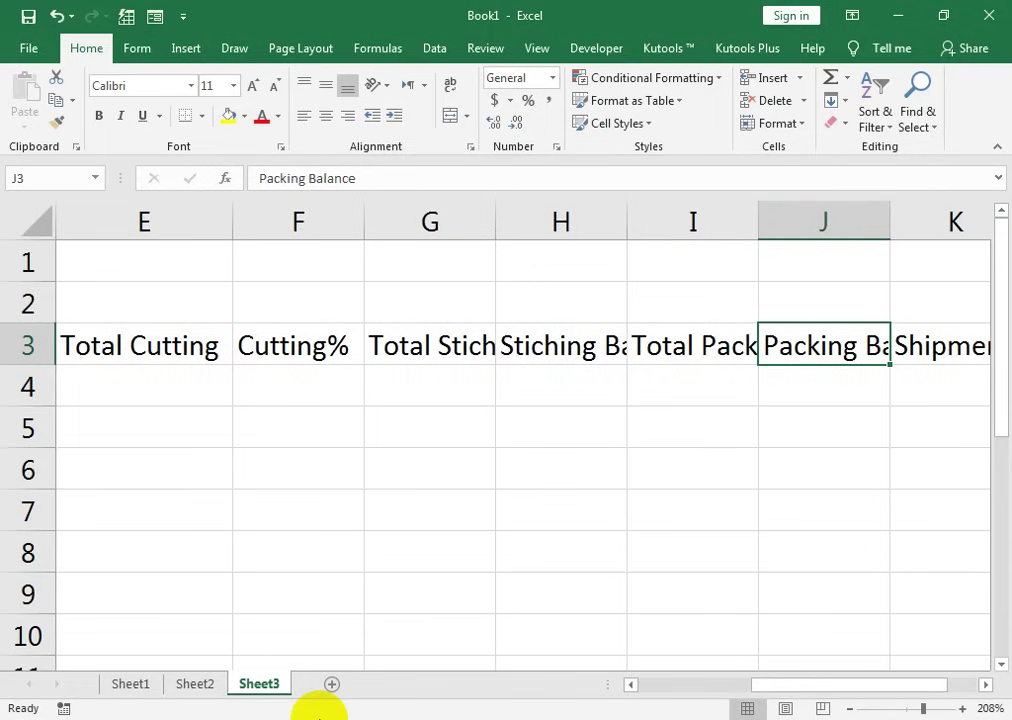
key("Right")
key("Left")
key("Right")
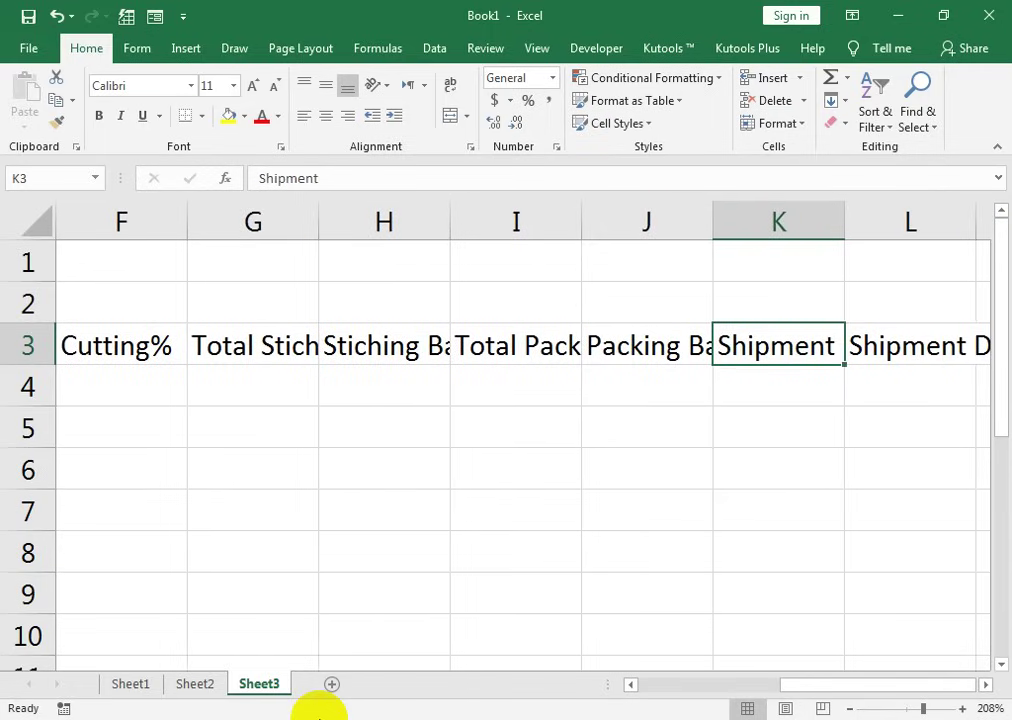
key("Right")
key("Right")
key("Left")
key("Left")
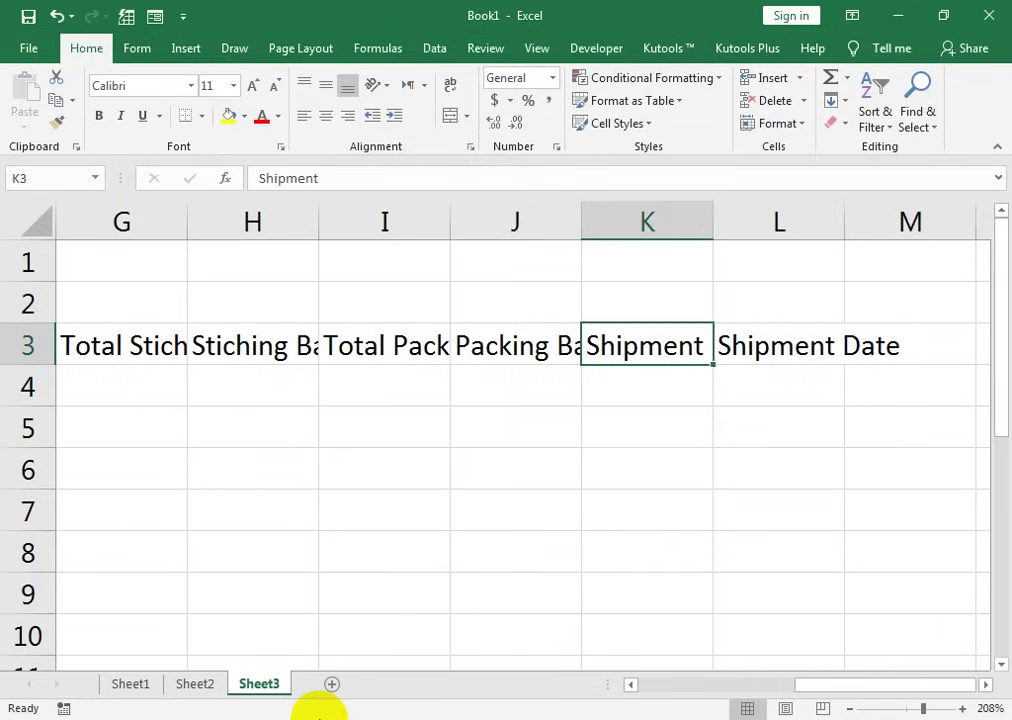
key("Home")
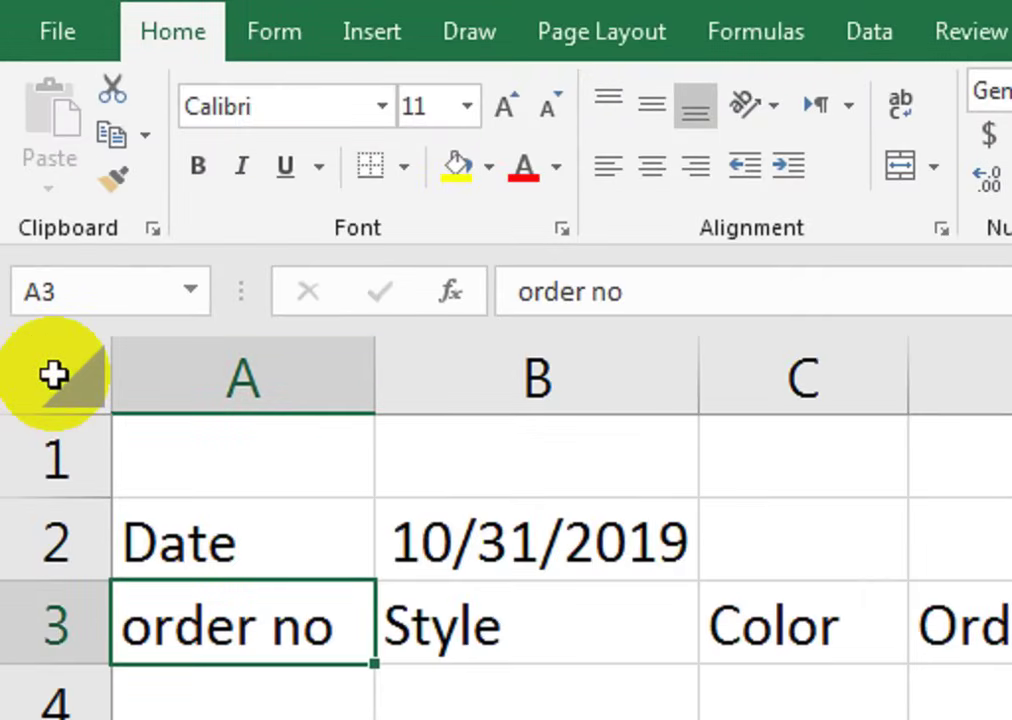
Zoom to the A2:L11 table and make header row 3 about 32.25 points tall
left_click(51, 378)
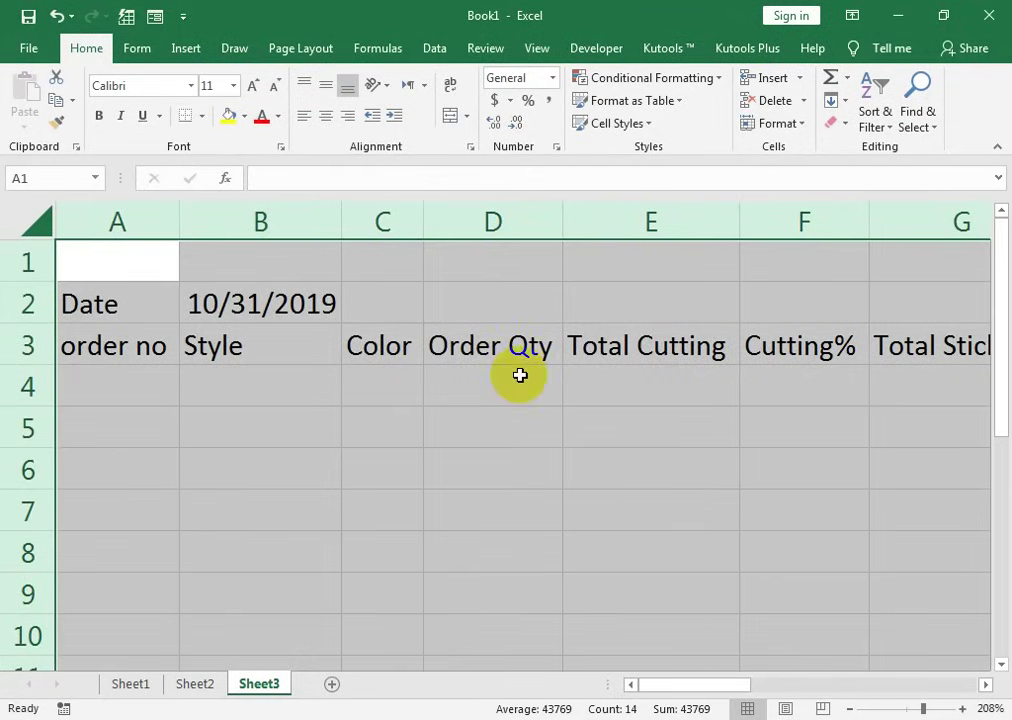
mouse_move(122, 285)
left_mouse_down()
mouse_move(1005, 685)
mouse_move(697, 602)
mouse_move(702, 619)
left_mouse_up()
left_click(537, 48)
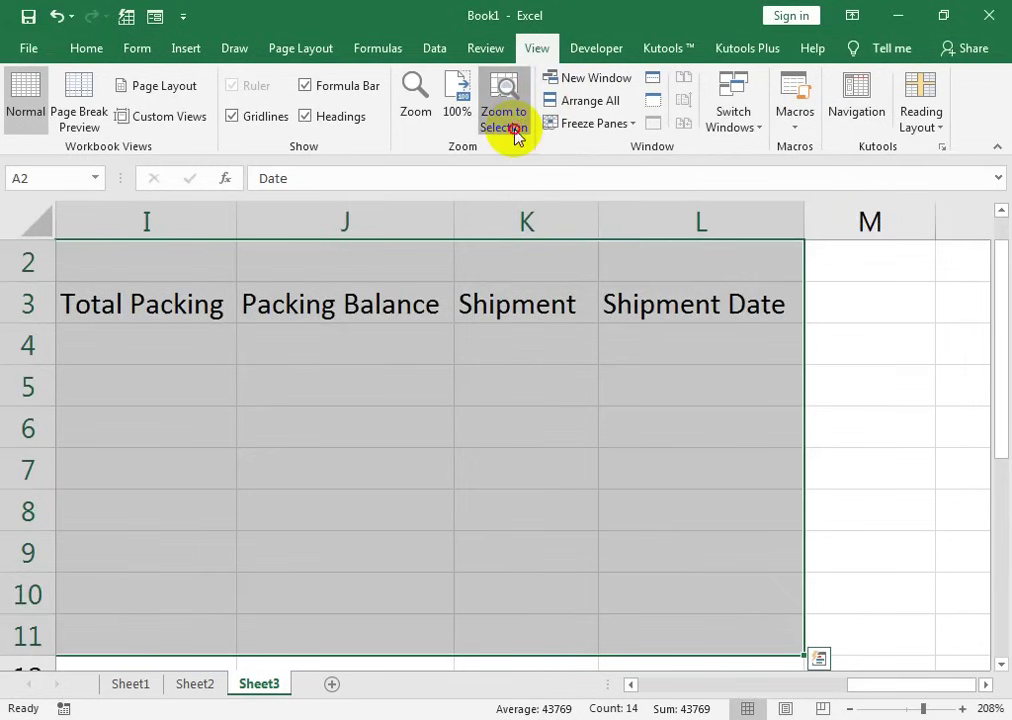
left_click(512, 262)
left_click(455, 305)
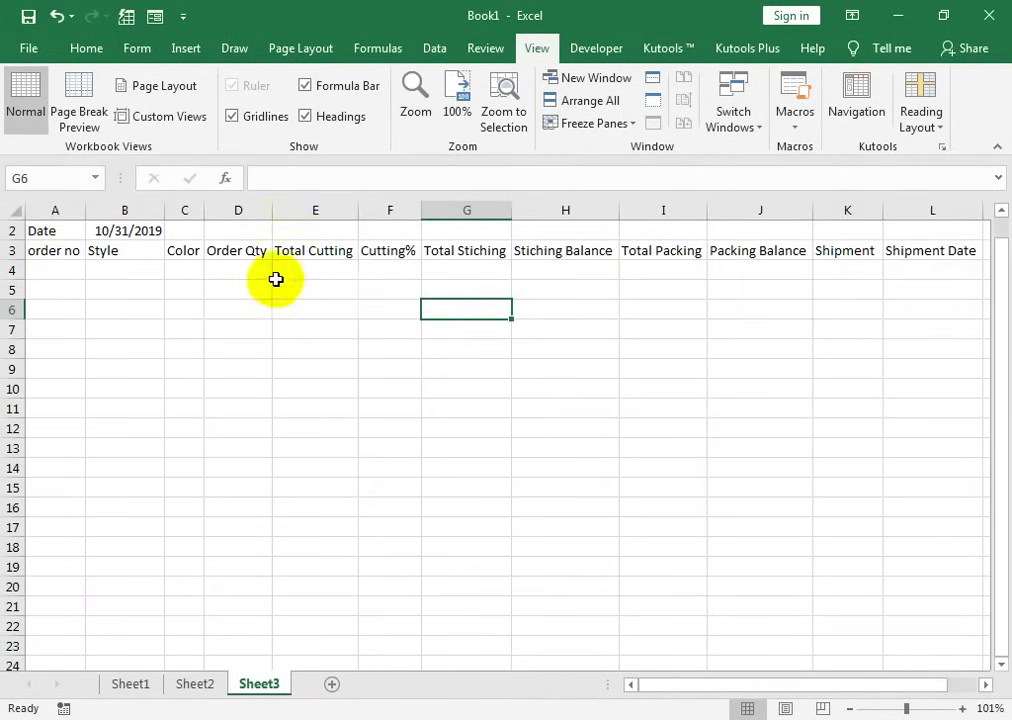
mouse_move(16, 261)
left_mouse_down()
mouse_move(16, 285)
mouse_move(909, 263)
left_mouse_up()
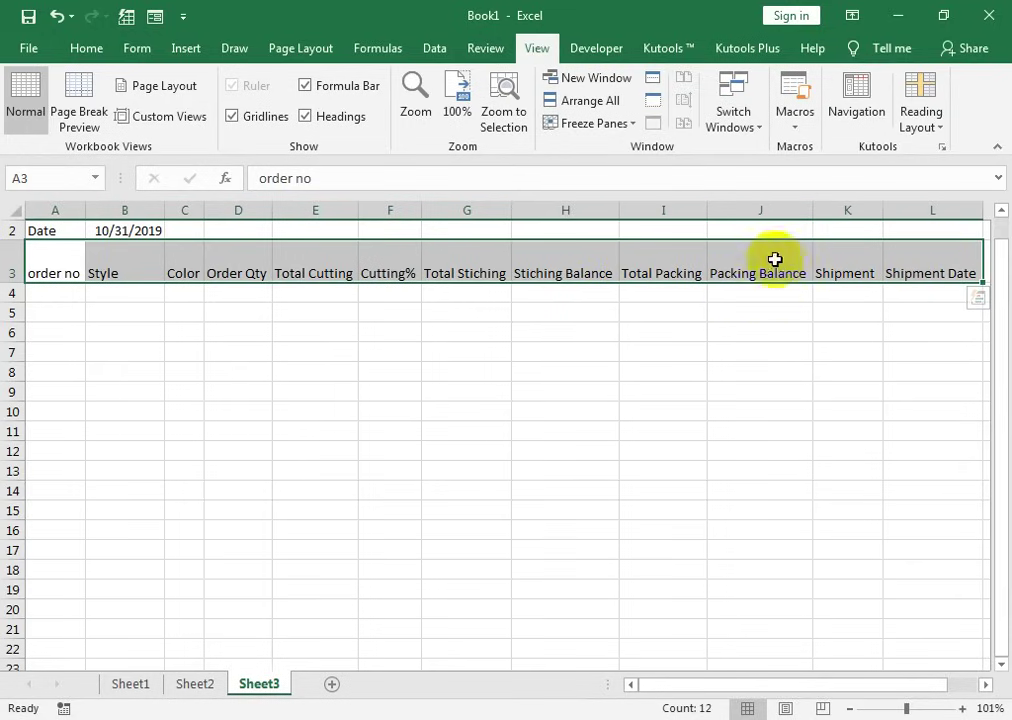
Turn on Wrap Text for the row 3 headers
left_click(137, 48)
left_click(86, 50)
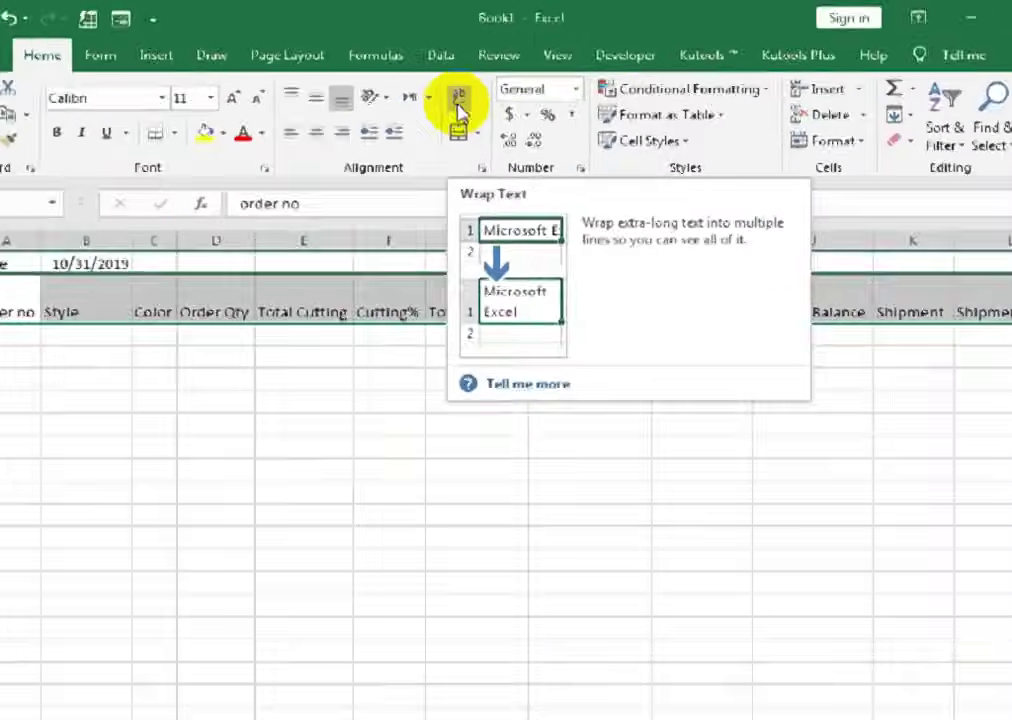
left_click(450, 85)
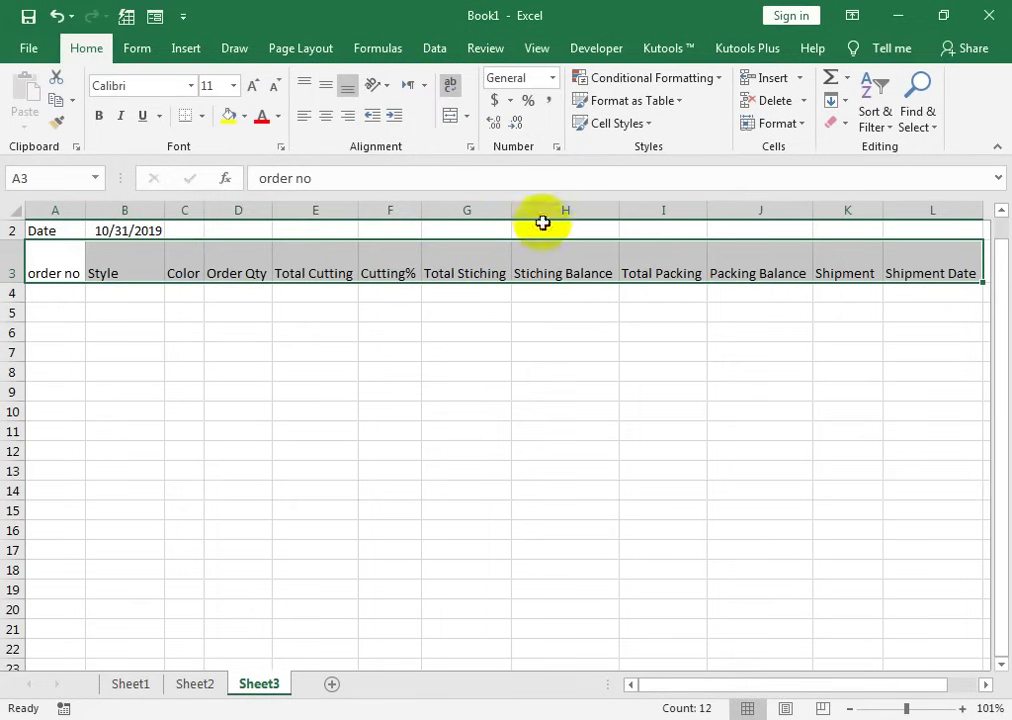
Narrow columns G, H, I, J and L and make row 3 36 points tall
left_click_drag(510, 210, 488, 210)
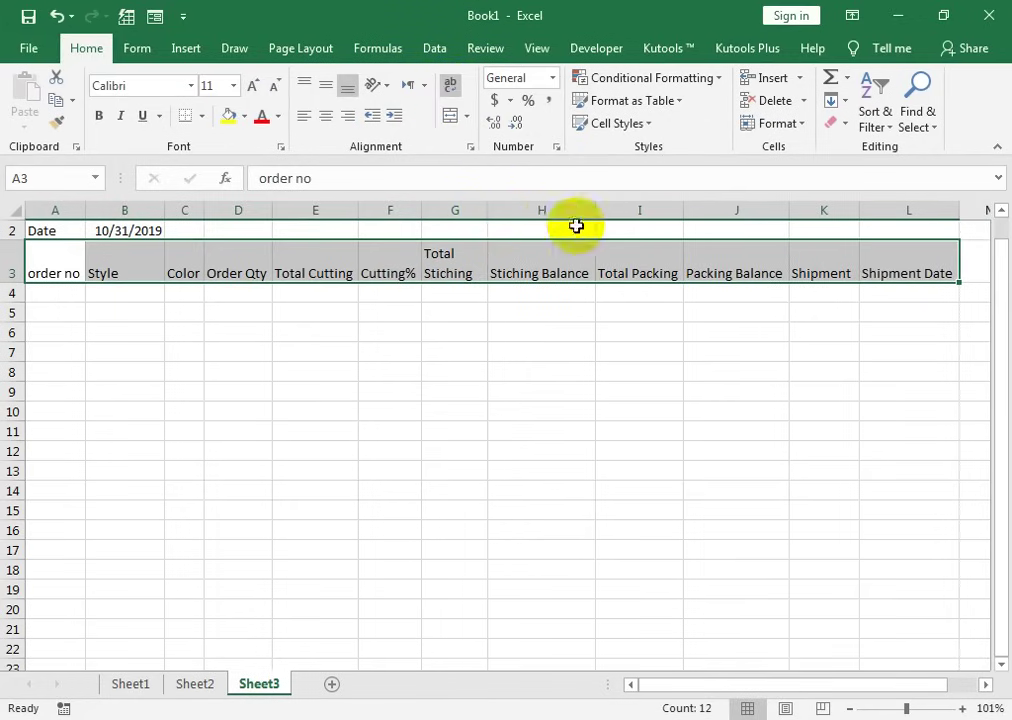
left_click_drag(595, 210, 546, 210)
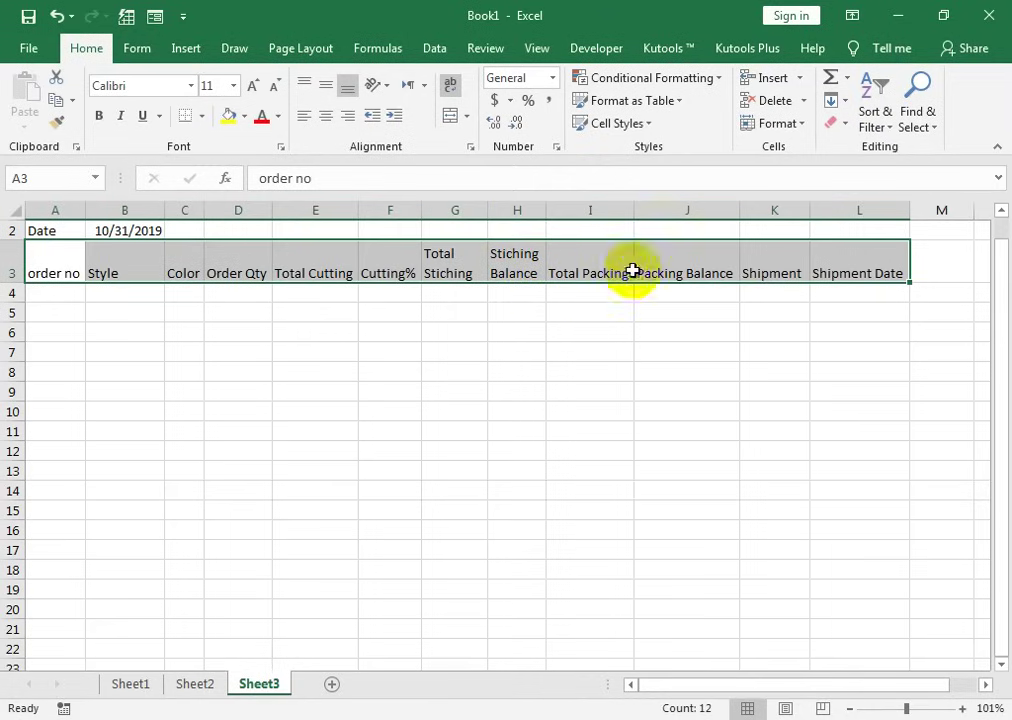
left_click_drag(634, 210, 612, 210)
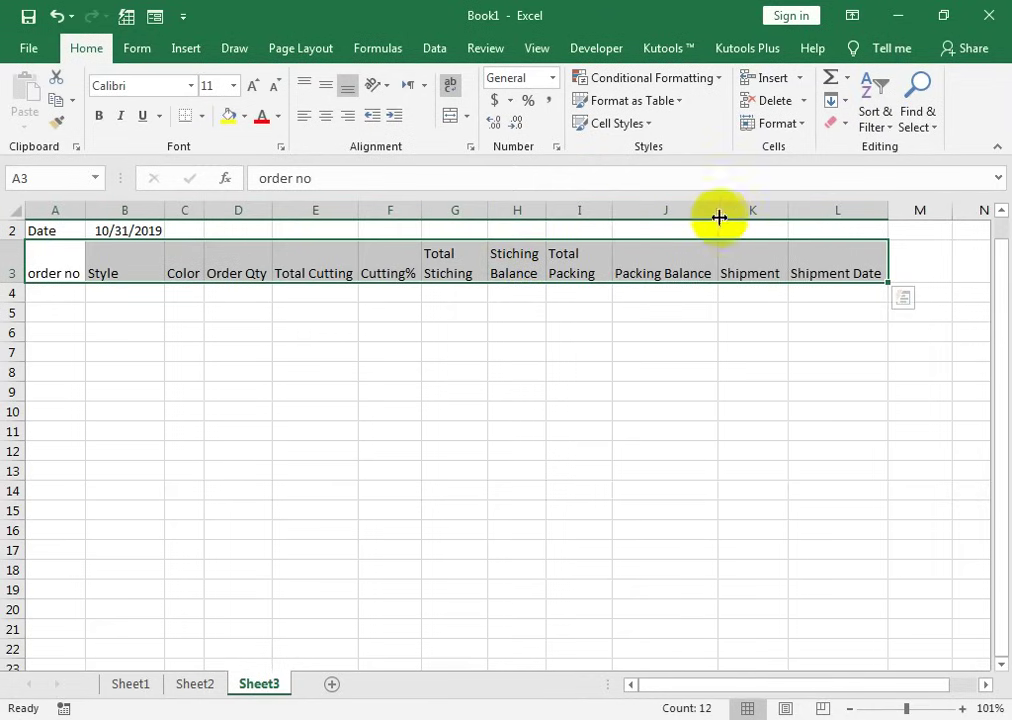
left_click_drag(719, 217, 692, 217)
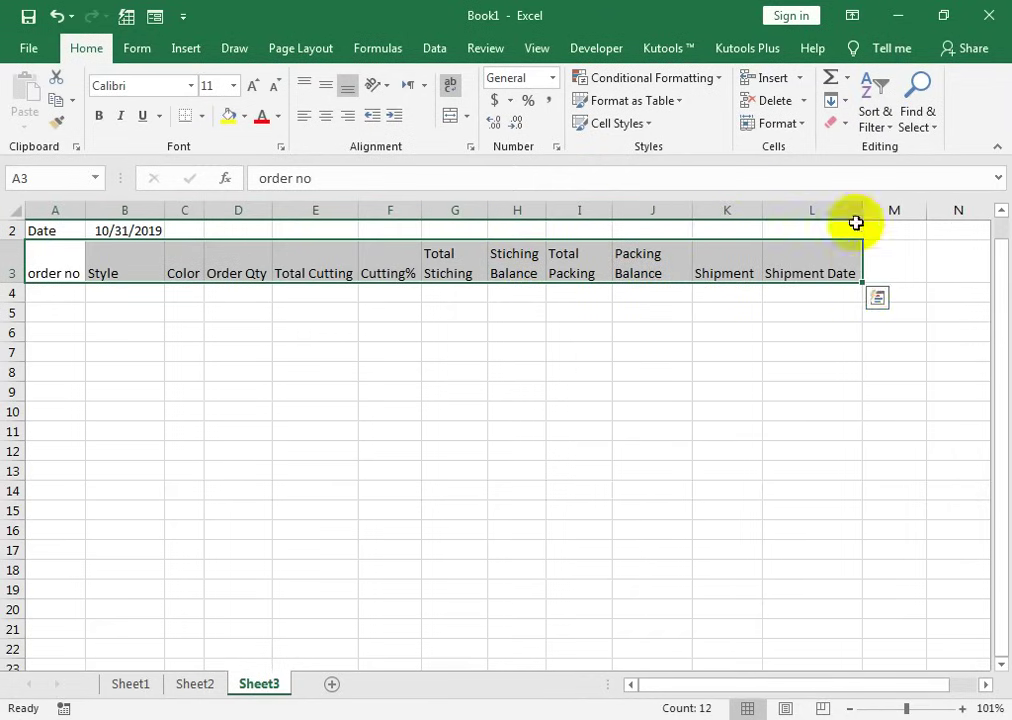
mouse_move(861, 210)
left_mouse_down()
mouse_move(818, 219)
mouse_move(845, 228)
left_mouse_up()
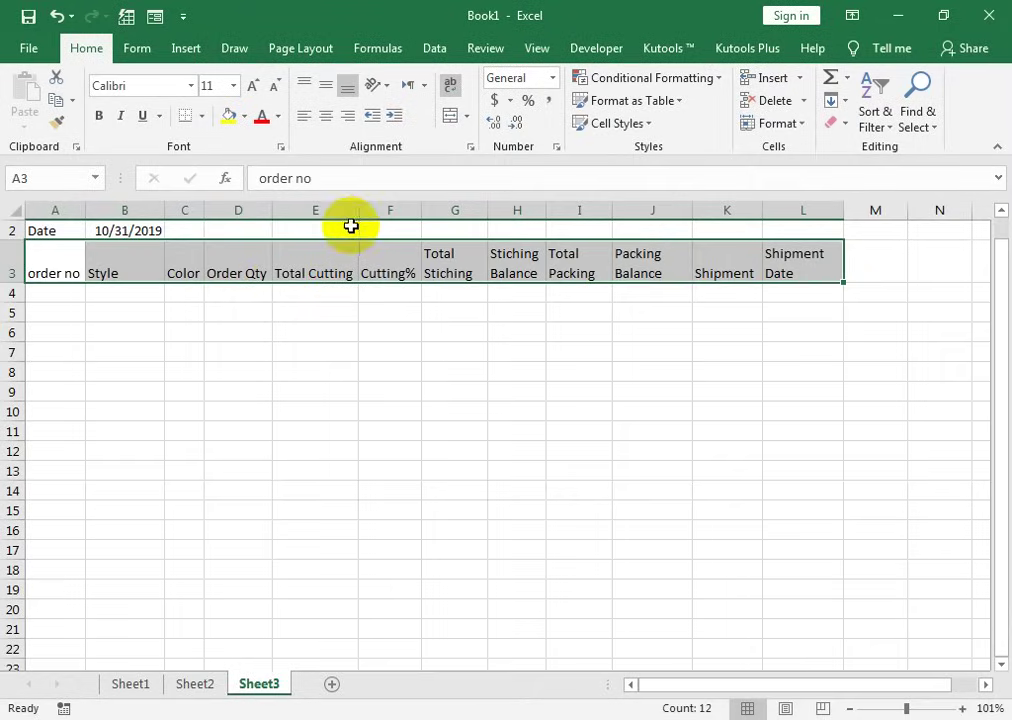
left_click_drag(13, 283, 16, 291)
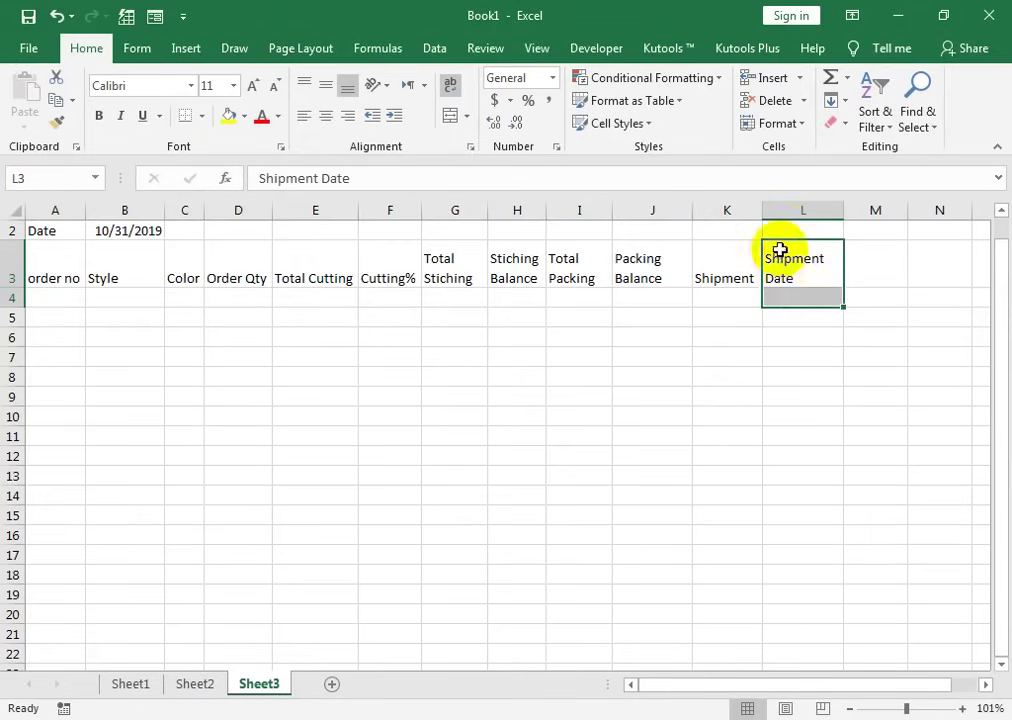
left_click_drag(795, 232, 52, 476)
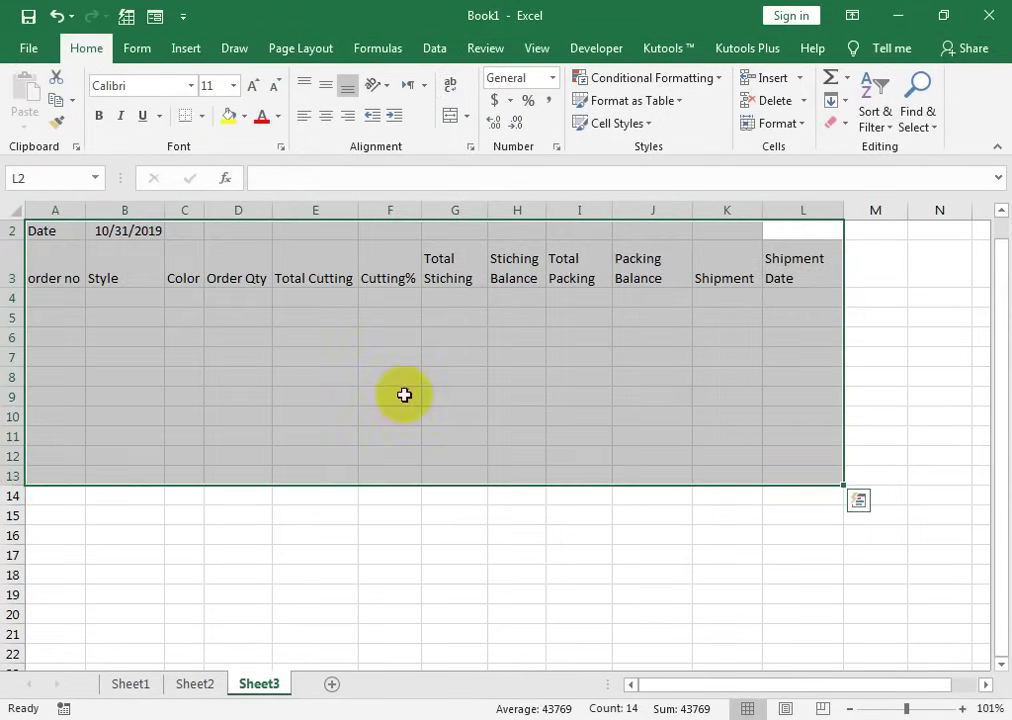
Center the A3:L3 headers horizontally and vertically
left_click(530, 50)
left_click(505, 122)
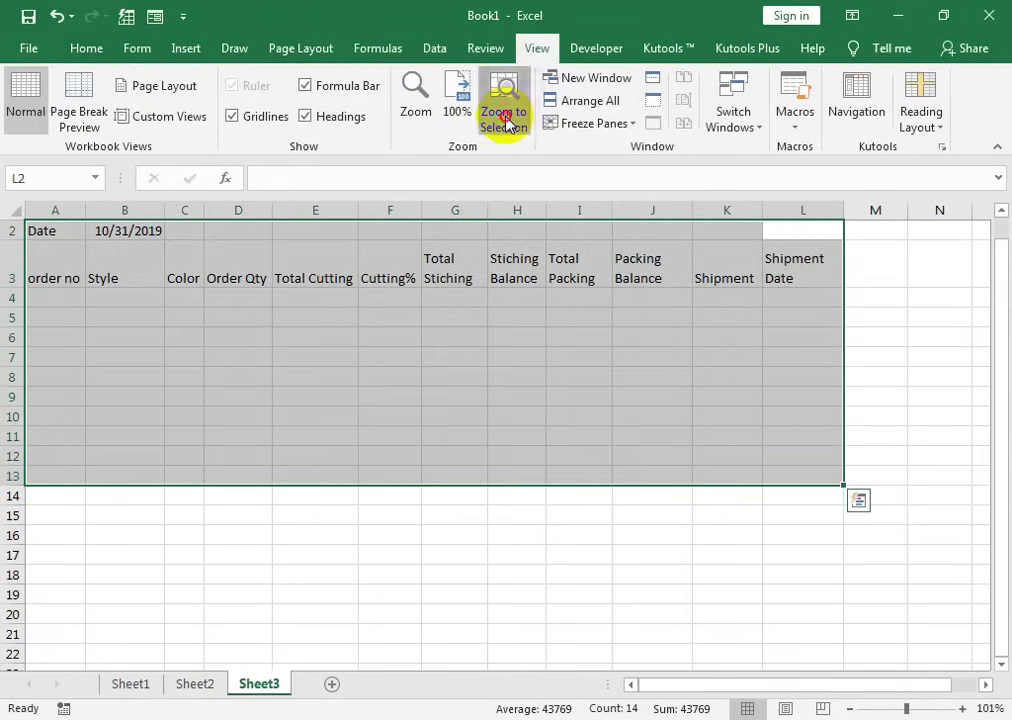
left_click(400, 295)
left_click_drag(44, 283, 918, 287)
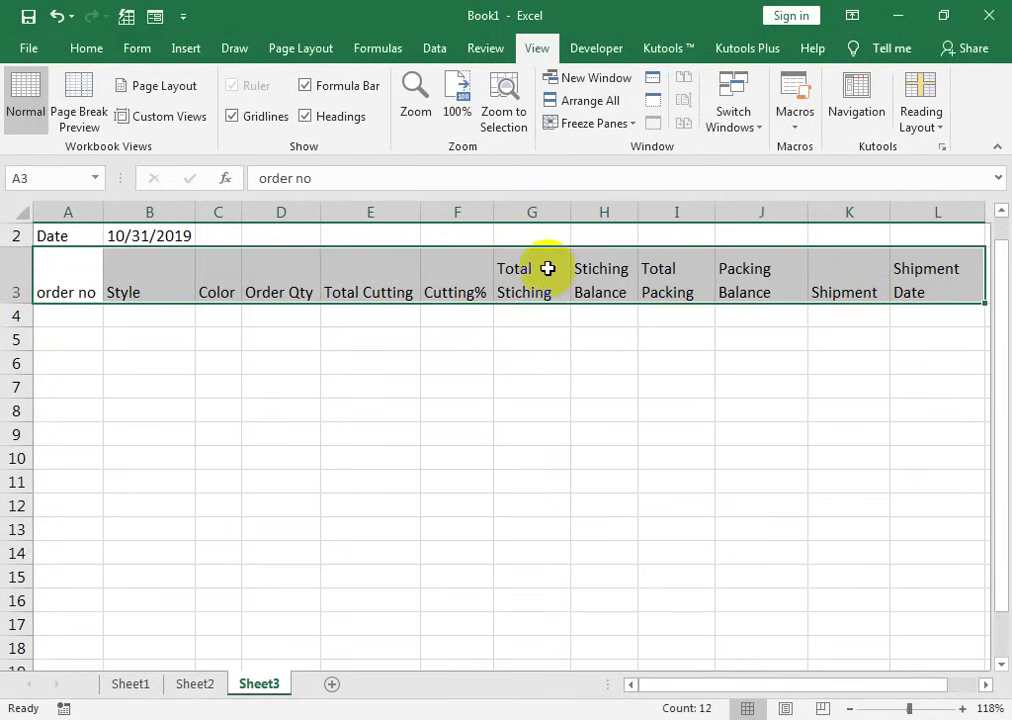
left_click(87, 50)
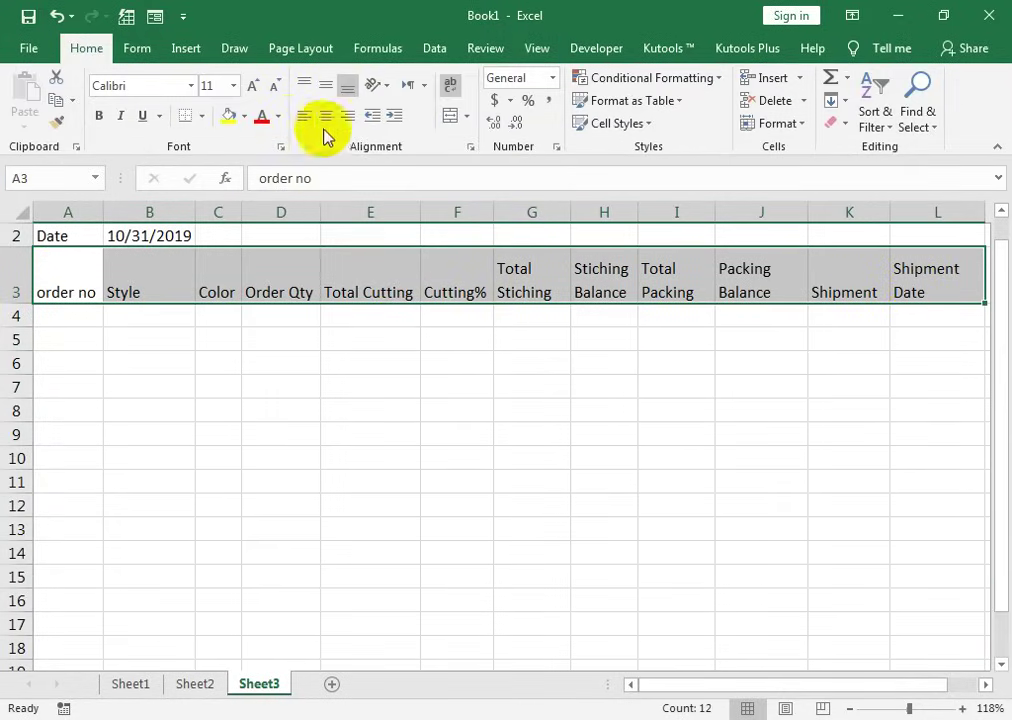
left_click(327, 116)
left_click(325, 88)
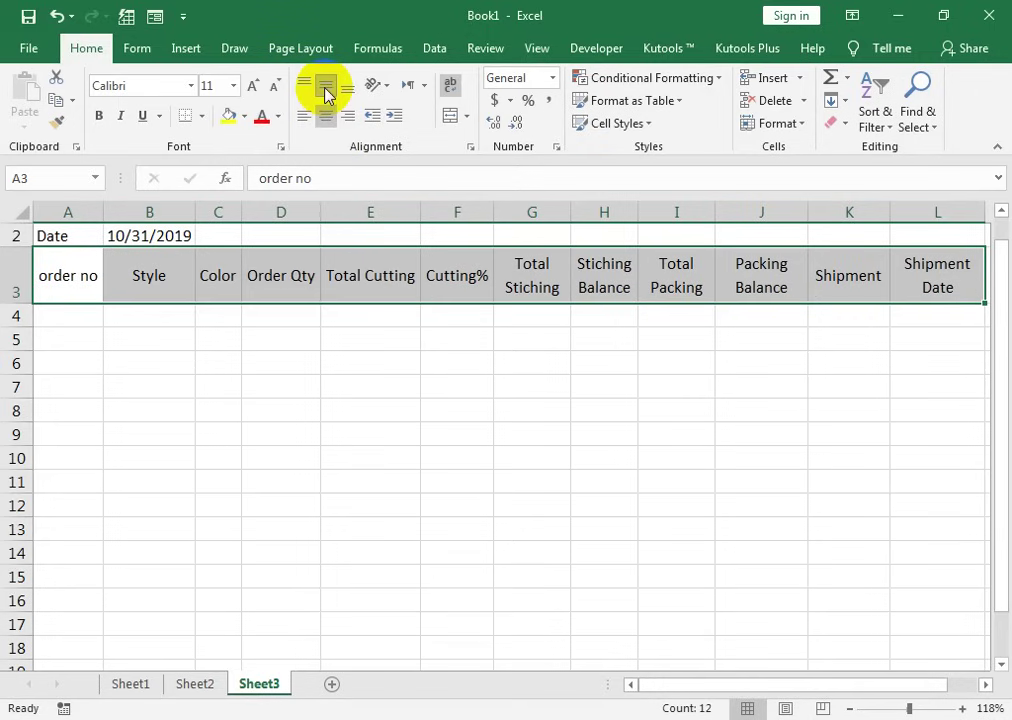
Apply All Borders to A3:L13 and make the A3:L3 headers bold
mouse_move(334, 273)
left_mouse_down()
mouse_move(584, 293)
mouse_move(940, 530)
left_mouse_up()
left_click(200, 117)
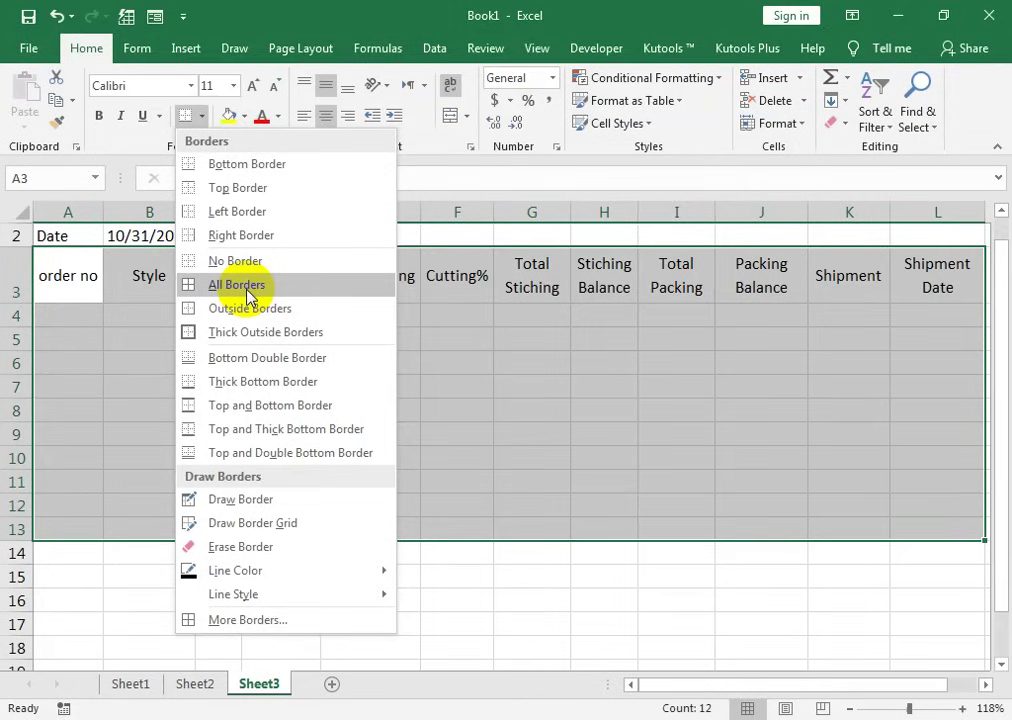
left_click(250, 286)
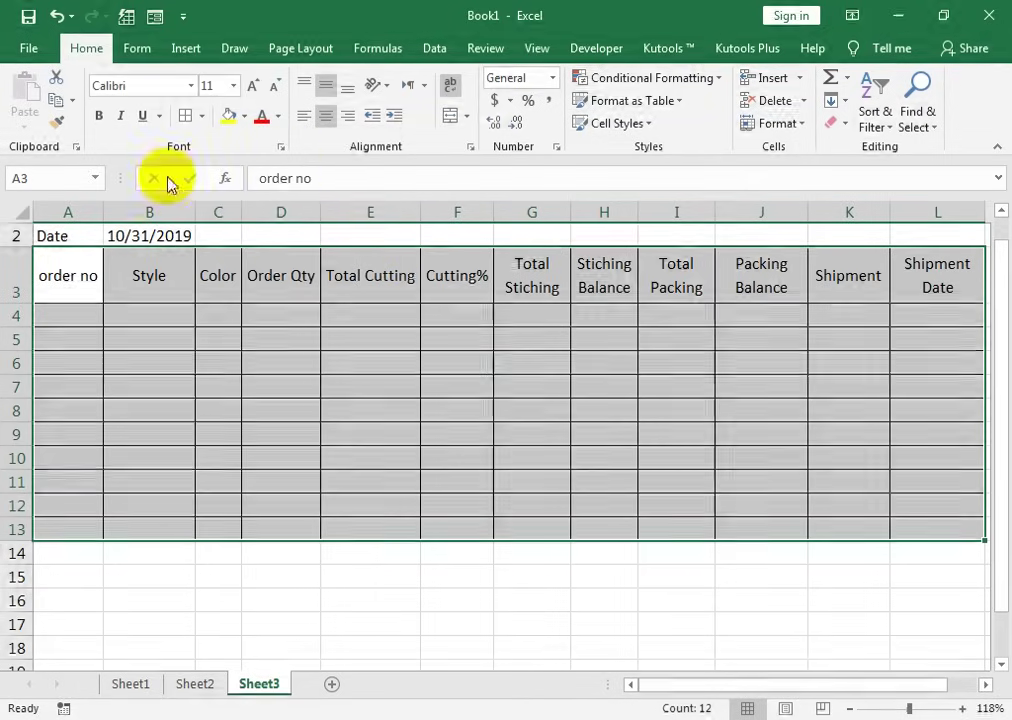
left_click_drag(86, 265, 937, 275)
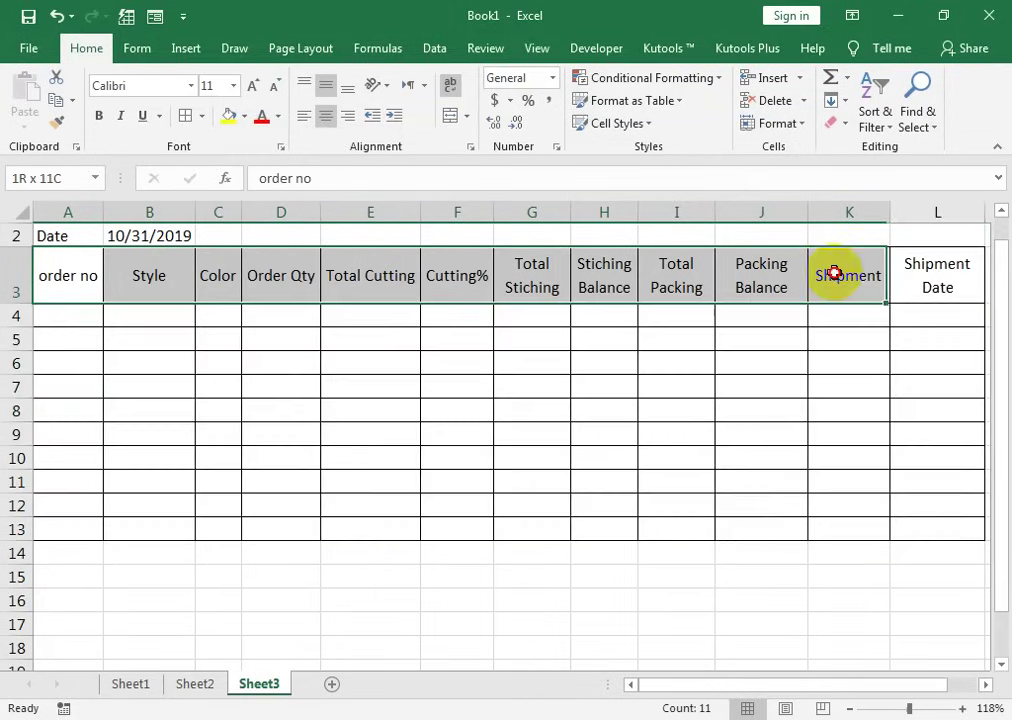
left_click(100, 118)
Enter on-1 in A5 and fill down to on-4 in A8
left_click(59, 341)
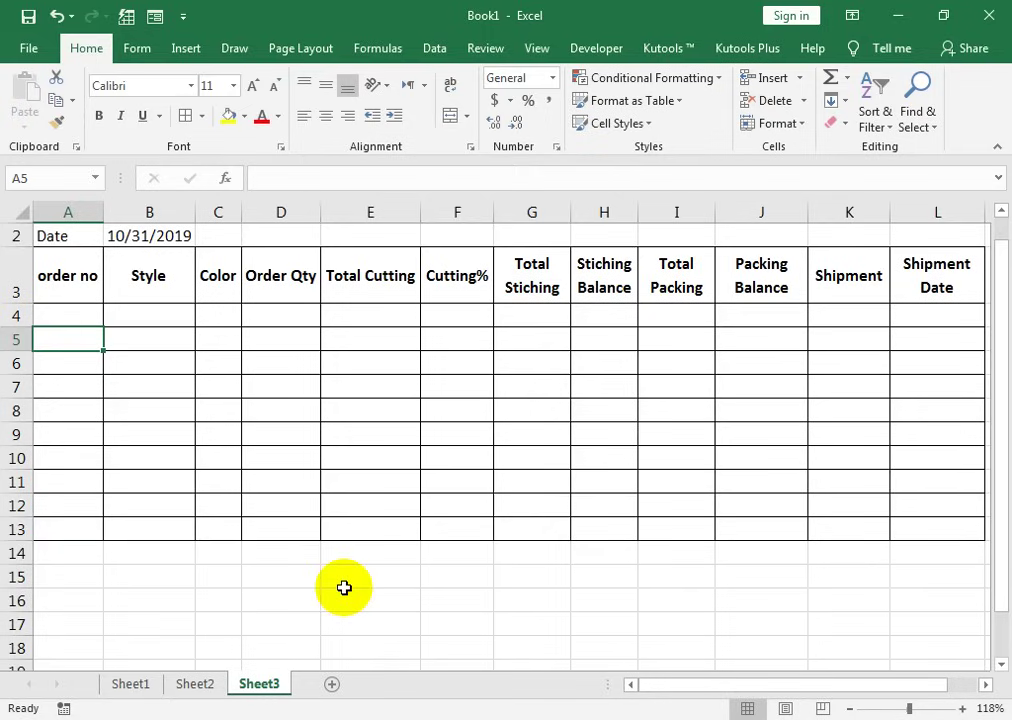
type("on")
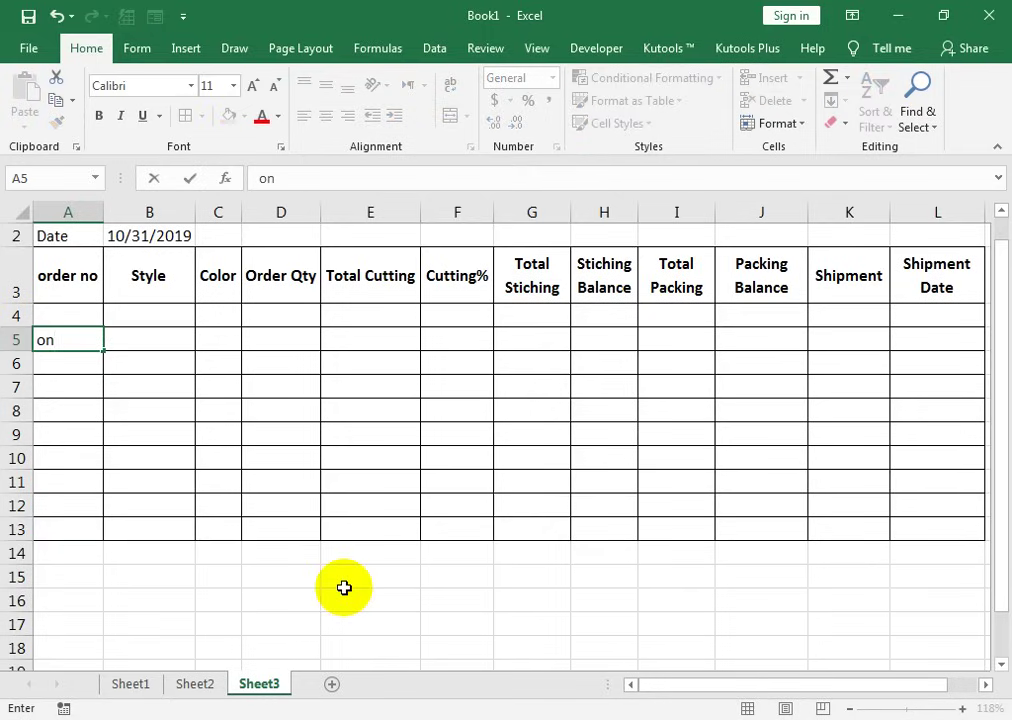
type("-1")
key("Return")
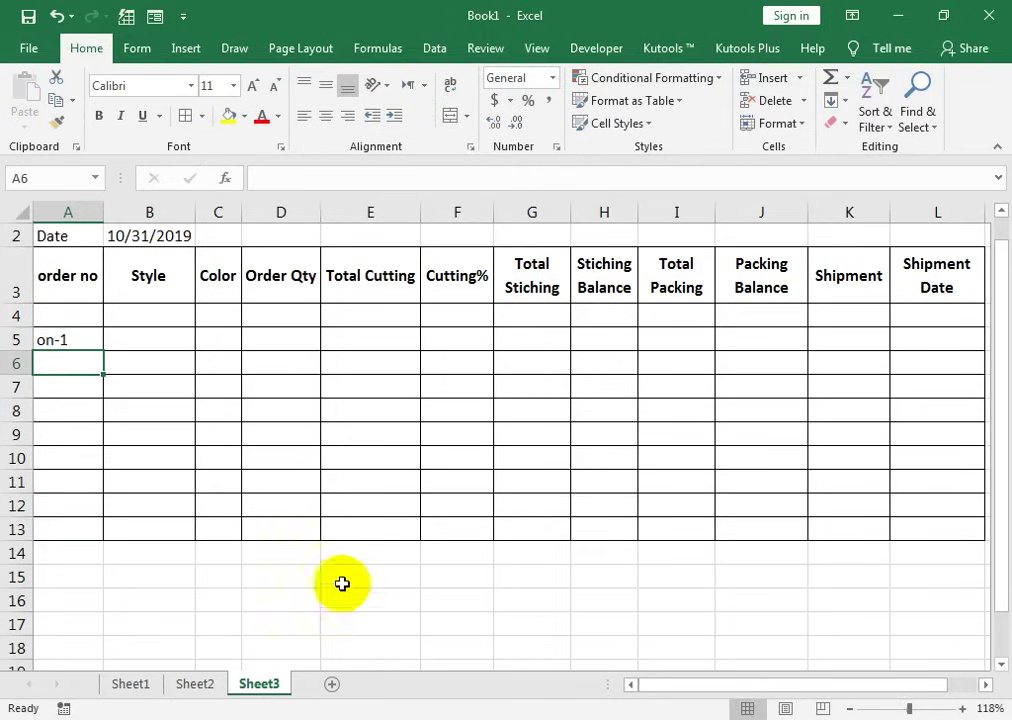
left_click(85, 342)
left_click_drag(101, 350, 102, 418)
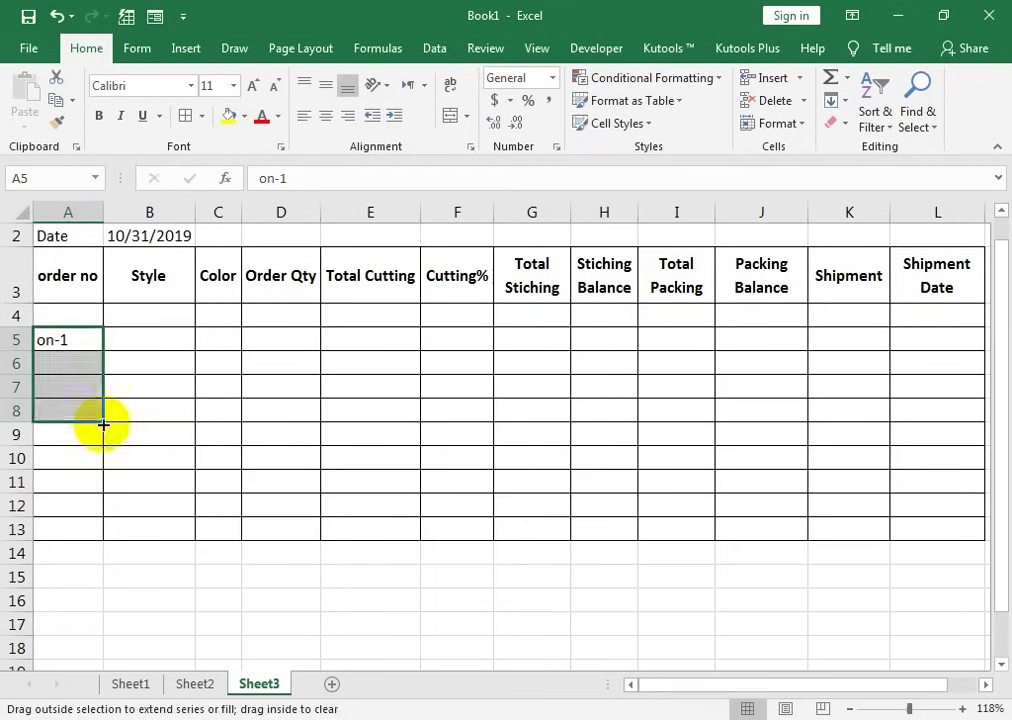
List the styles Paint, Short, T-Shirt and Night Wear in B5:B8
left_click(119, 344)
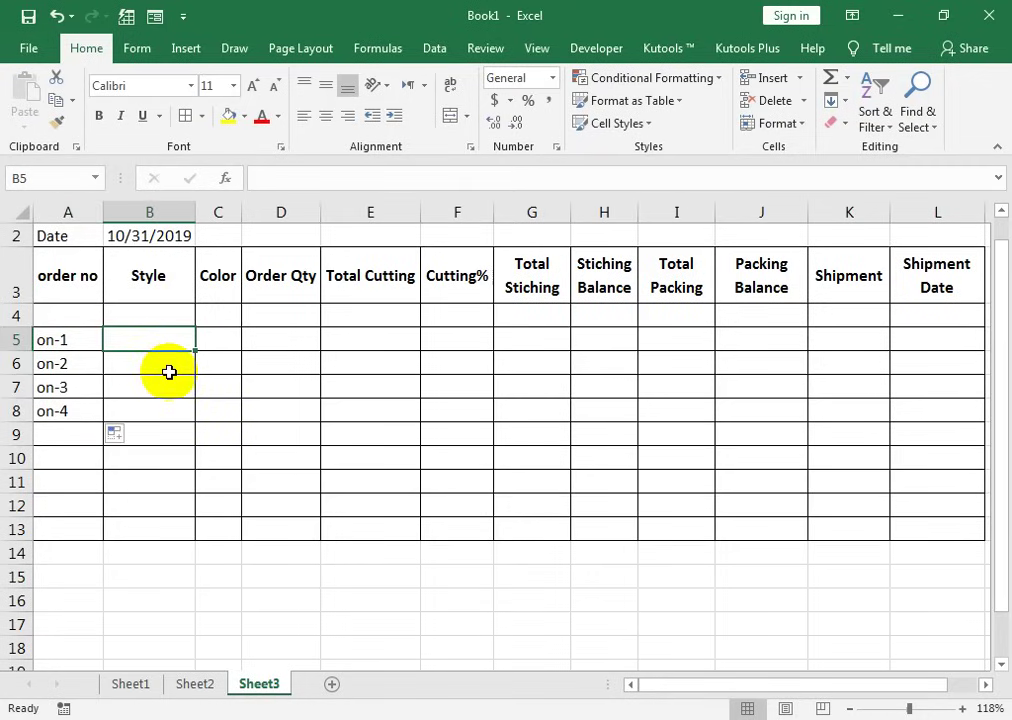
type("Paint")
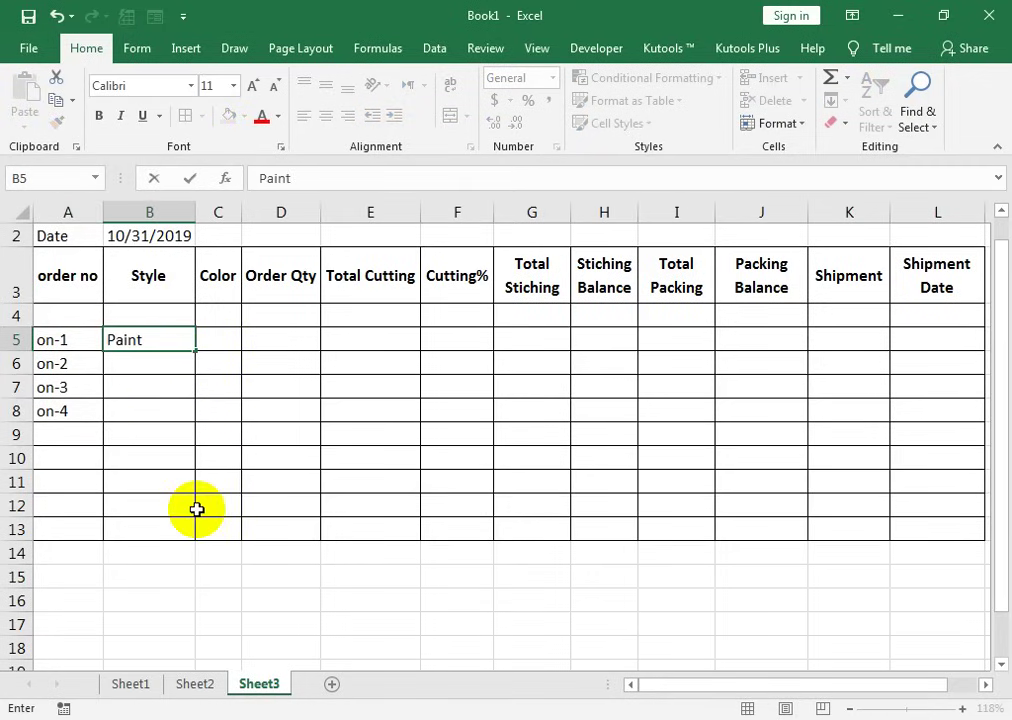
key("Return")
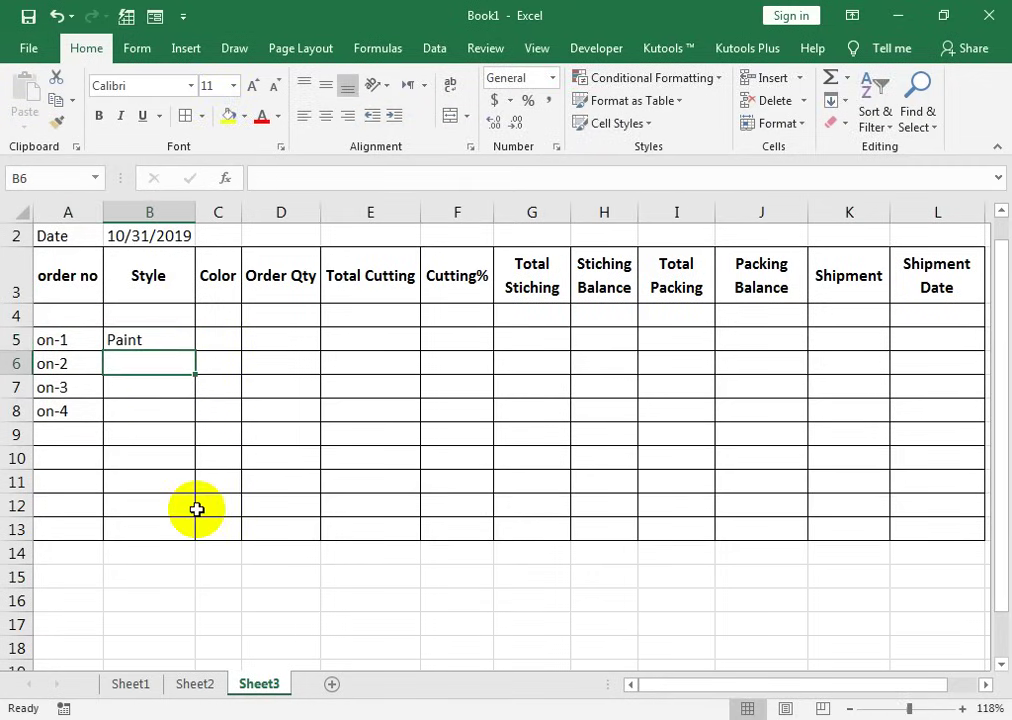
type("Short")
key("Return")
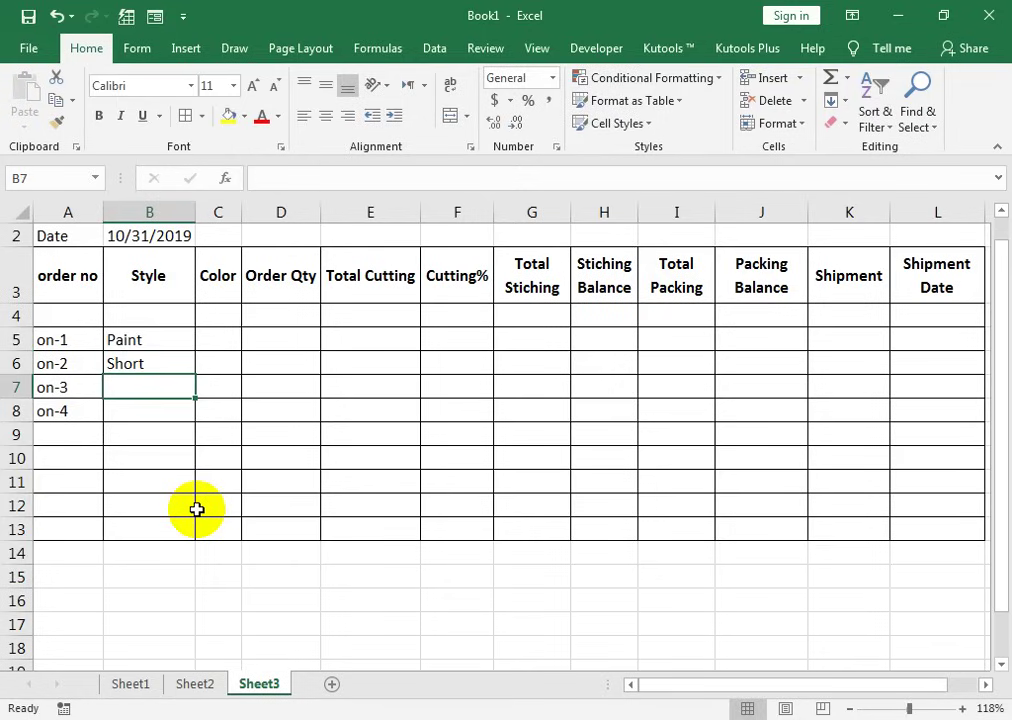
type("-Shirt")
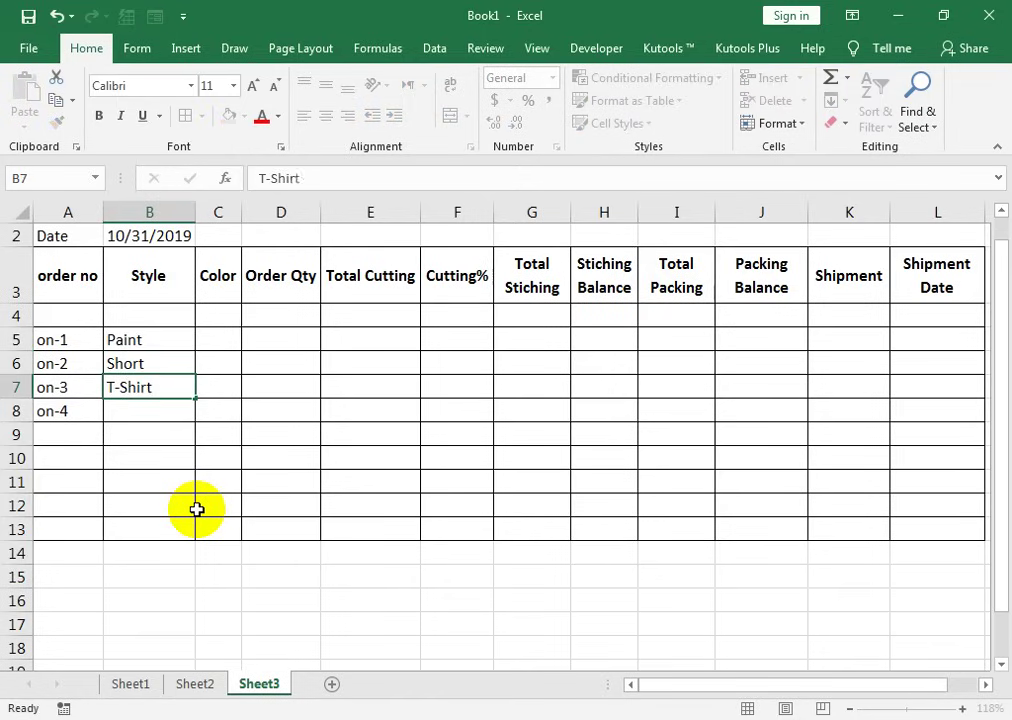
key("Return")
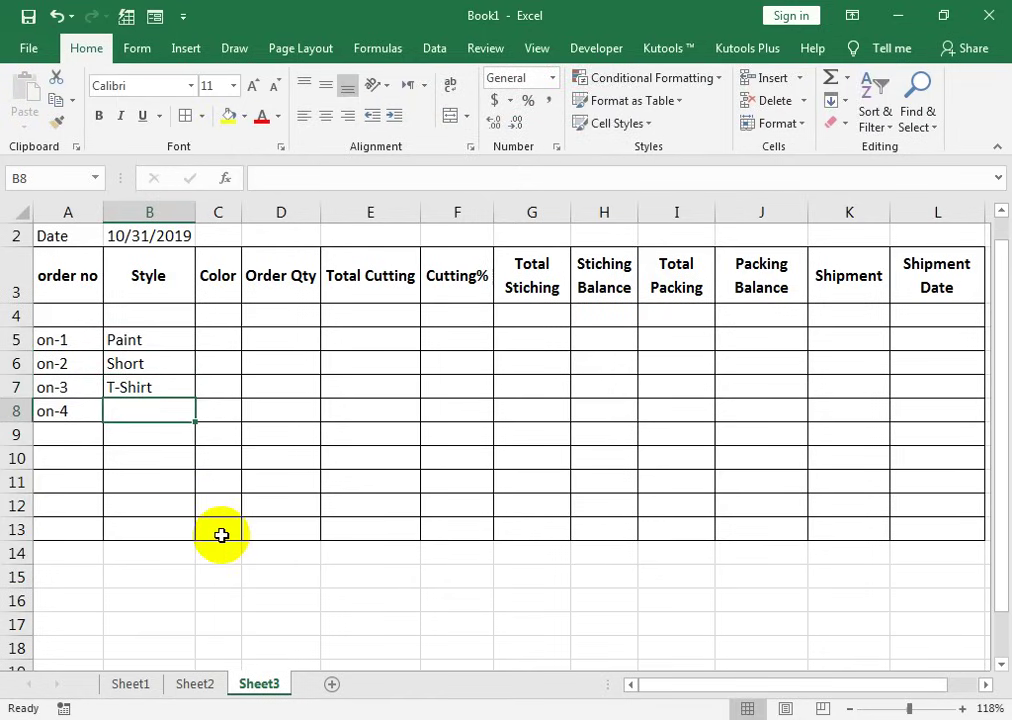
type("Night Wea")
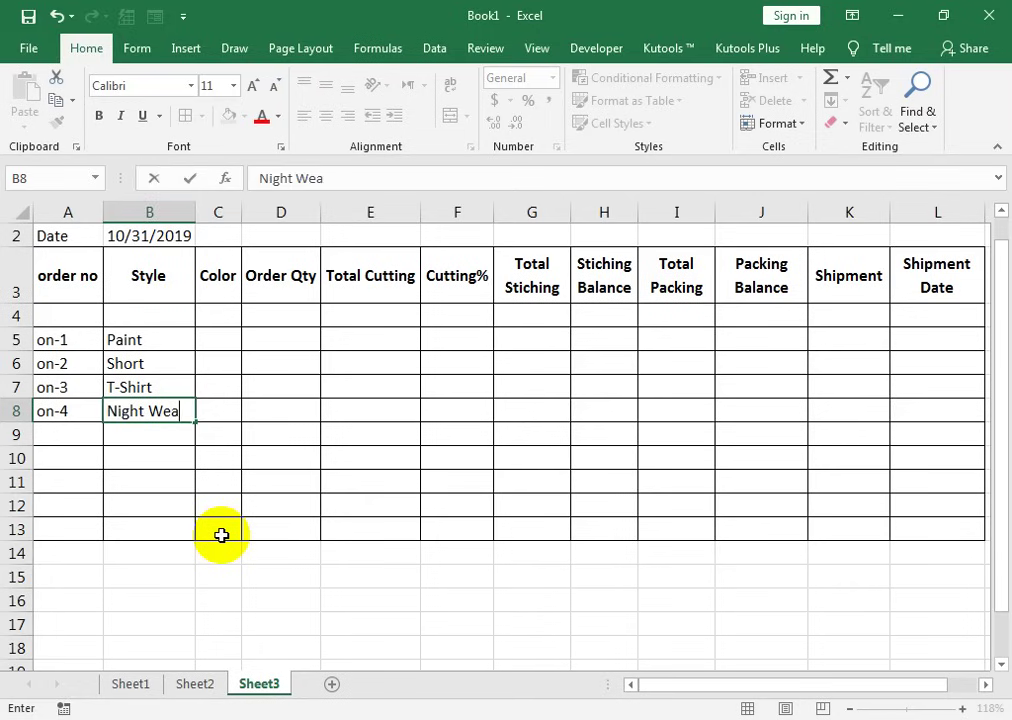
type("r")
key("Tab")
key("Up")
key("Up")
key("Up")
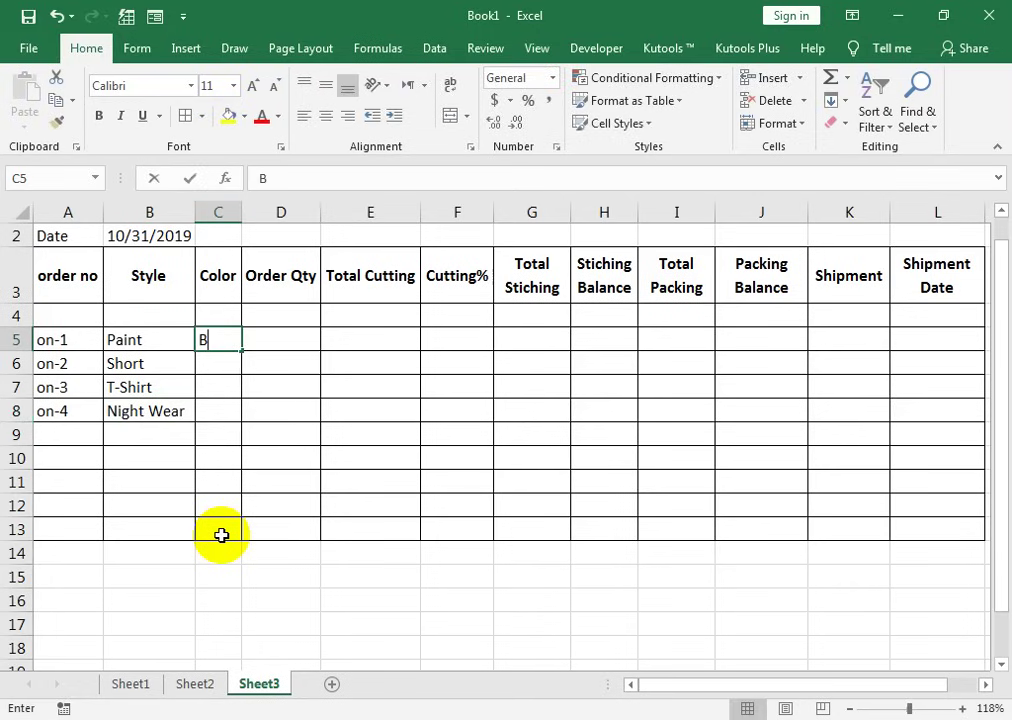
Enter the colours Blank, Blue, Grey and Green in C5:C8
type("lank")
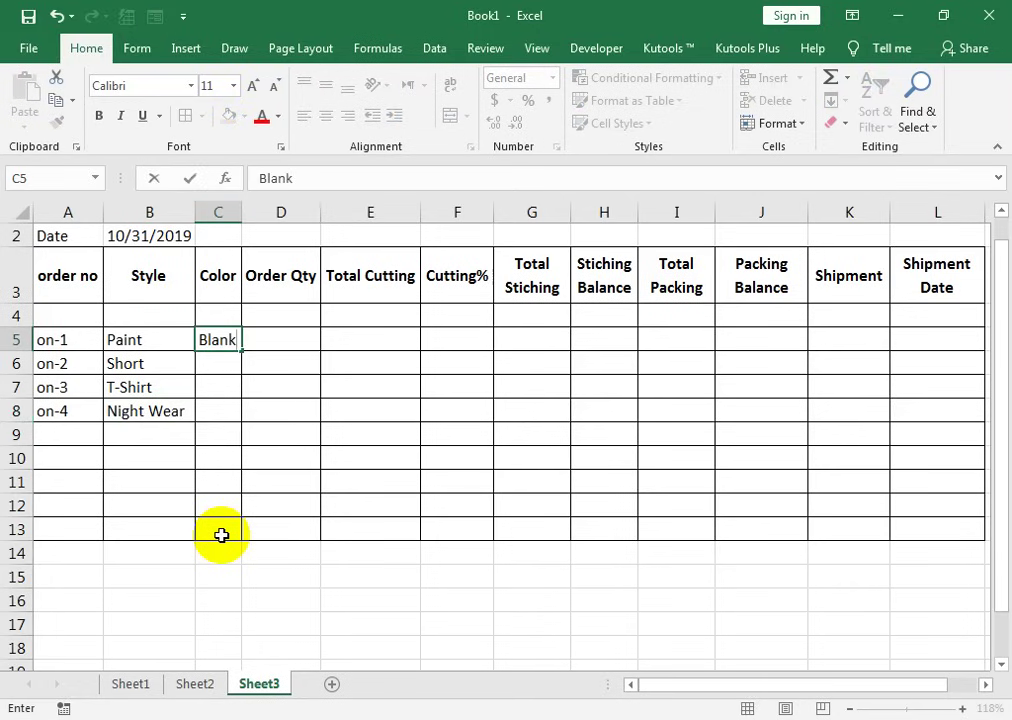
key("Return")
type("Blue")
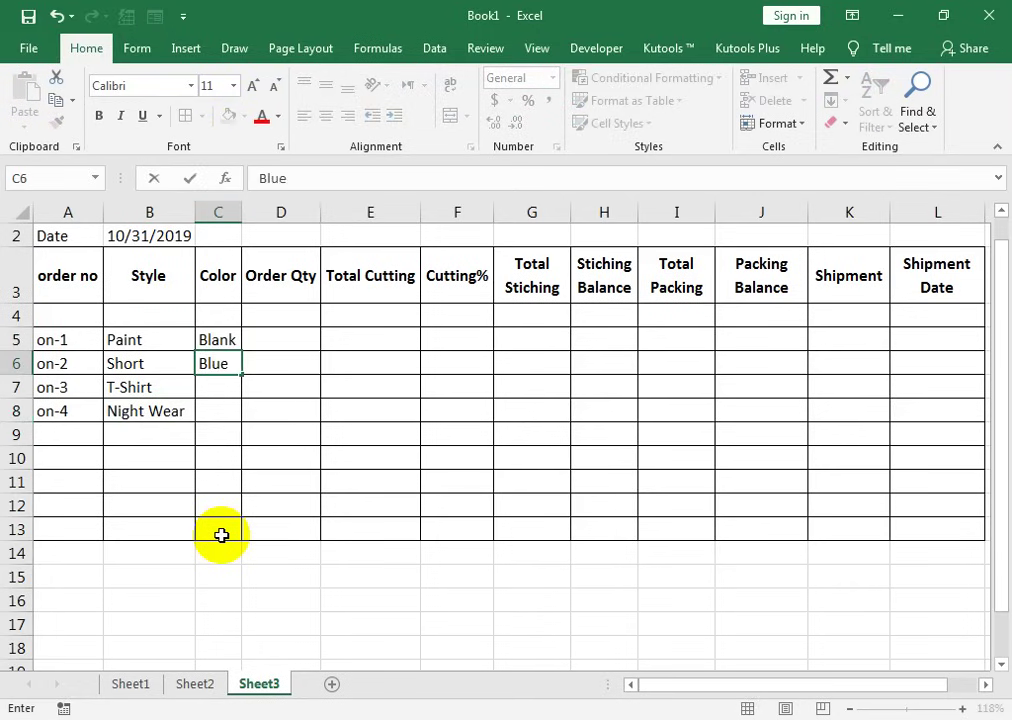
key("Return")
type("GRey")
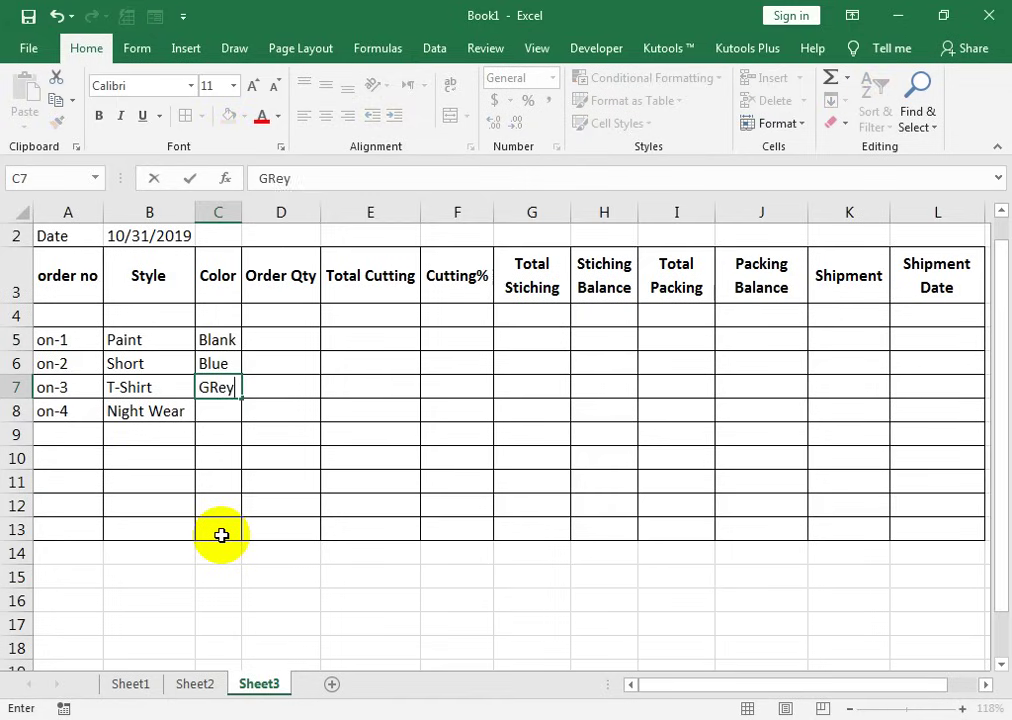
key("Return")
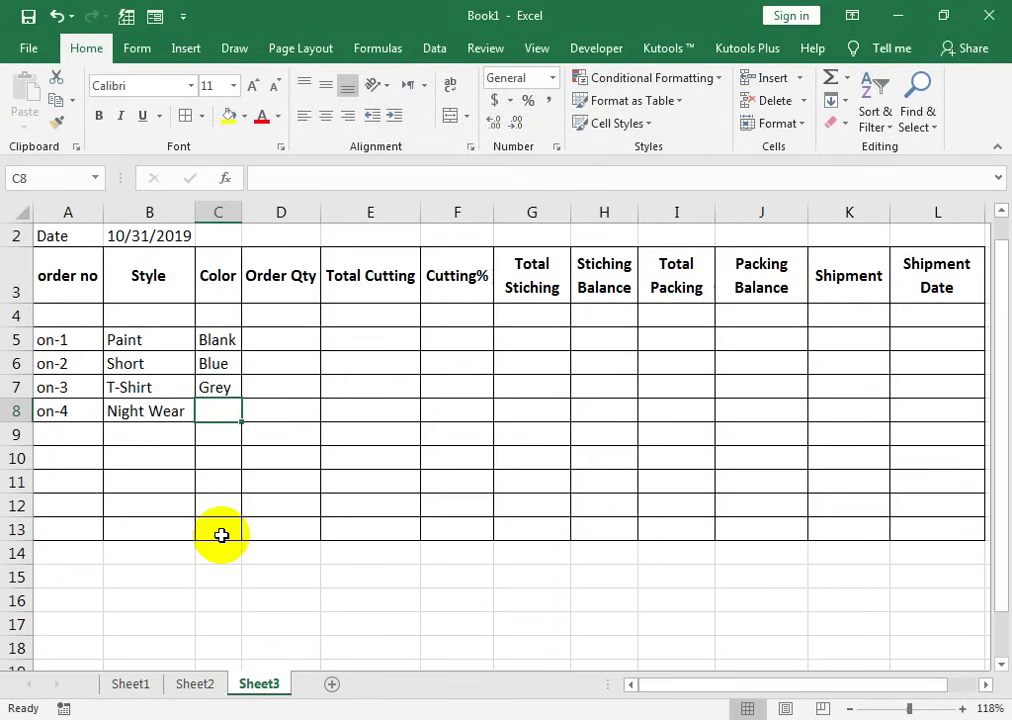
type("Grey")
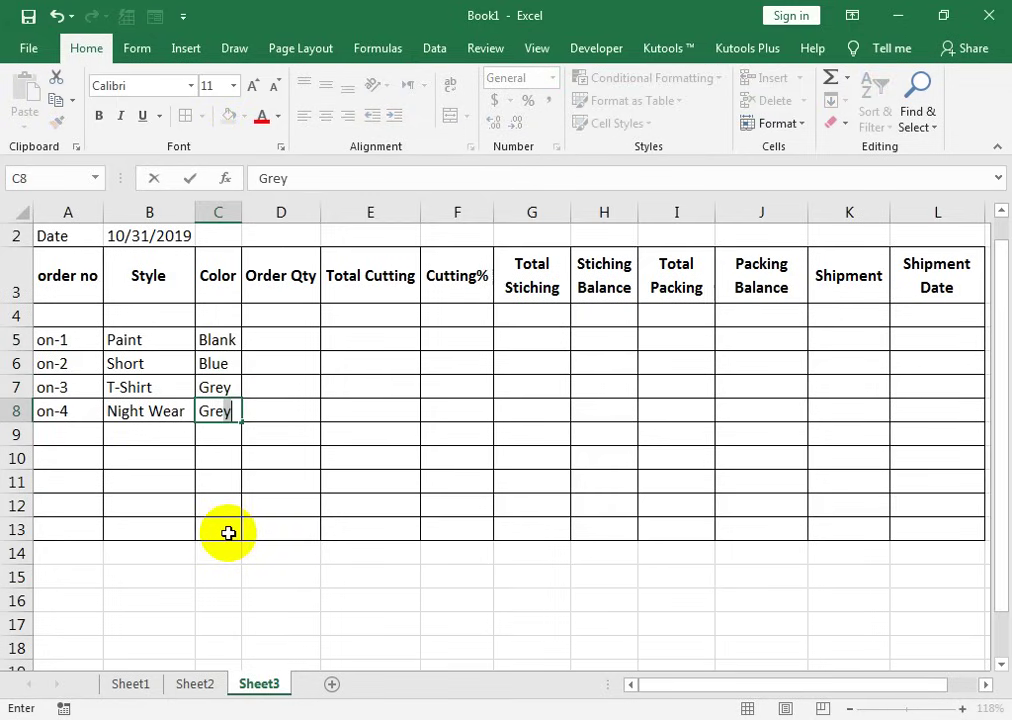
key("Right")
key("Up")
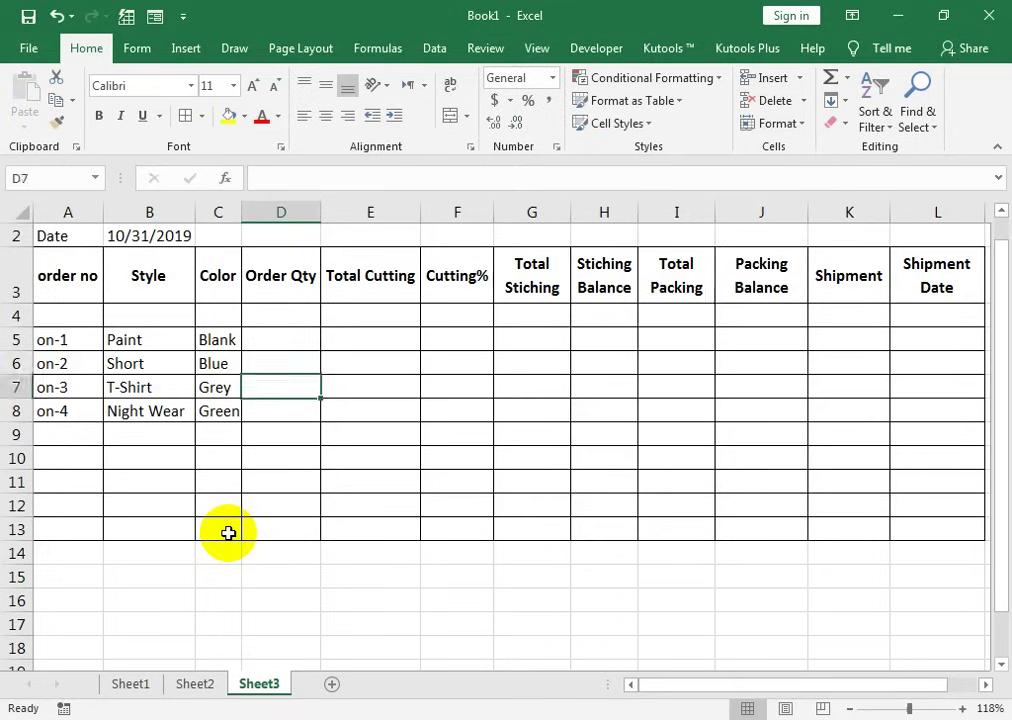
key("Up")
key("Up")
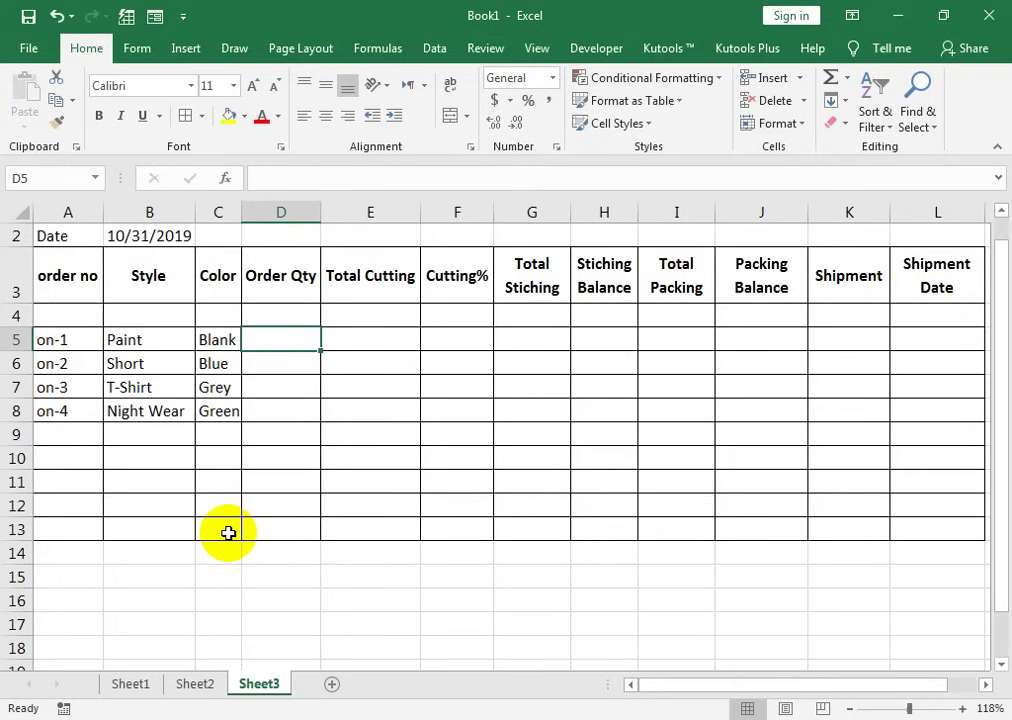
Enter order quantities 12100, 13250, 14000 and 15250 in D5:D8
type("12100")
key("Return")
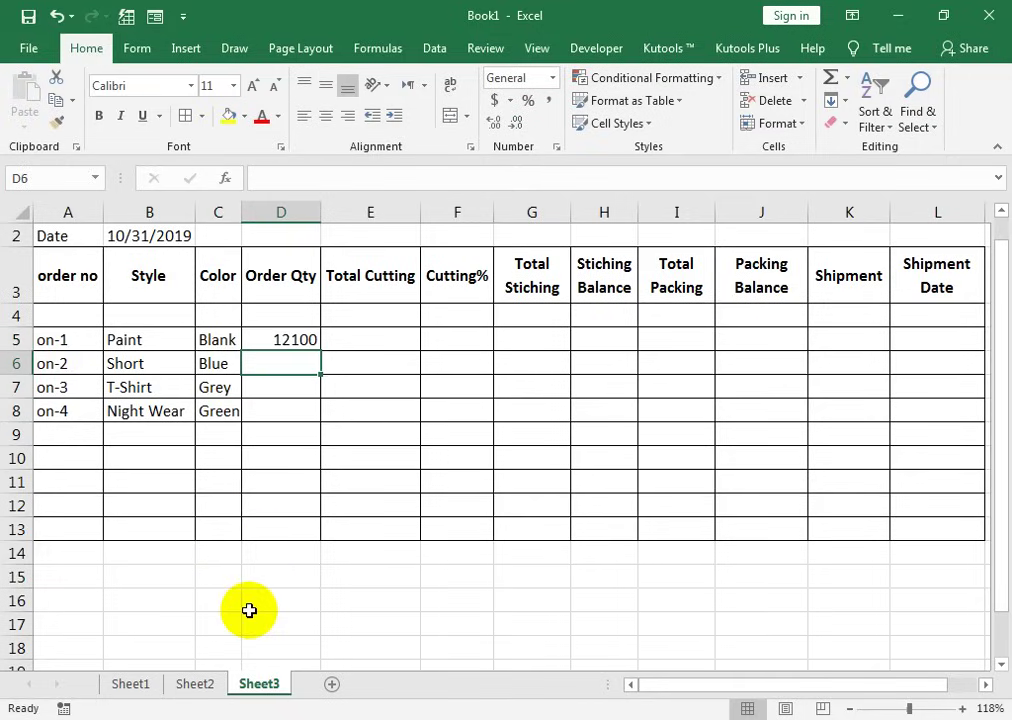
type("3250")
key("Return")
type("14000")
key("Return")
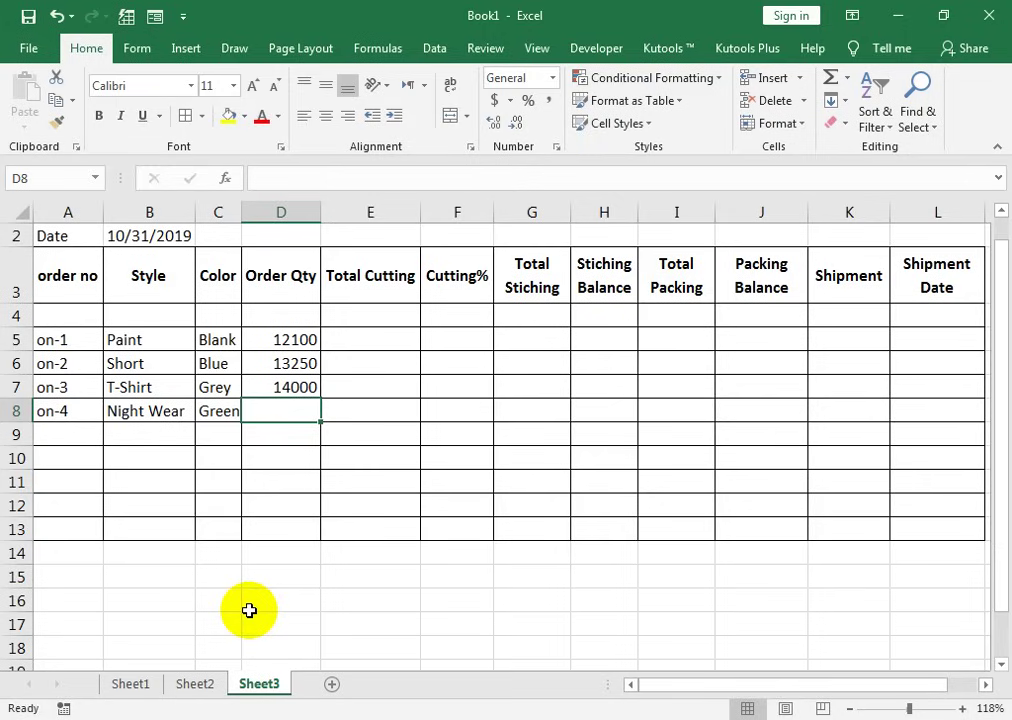
type("15")
key("Return")
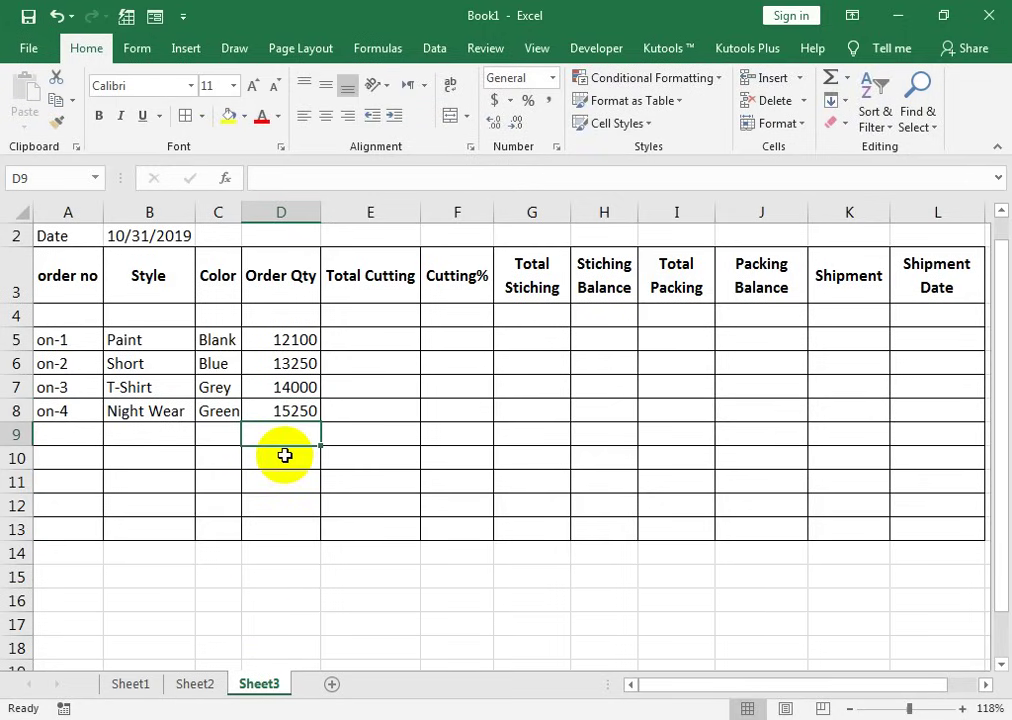
key("Right")
key("Up")
key("Up")
key("Up")
key("Up")
key("Left")
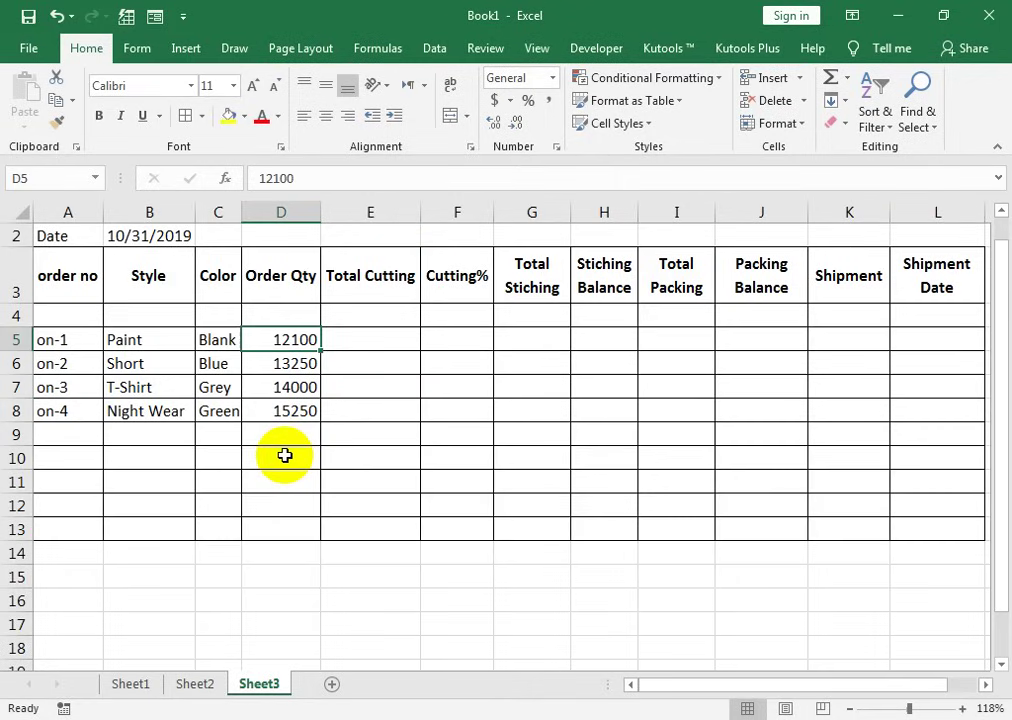
key("Right")
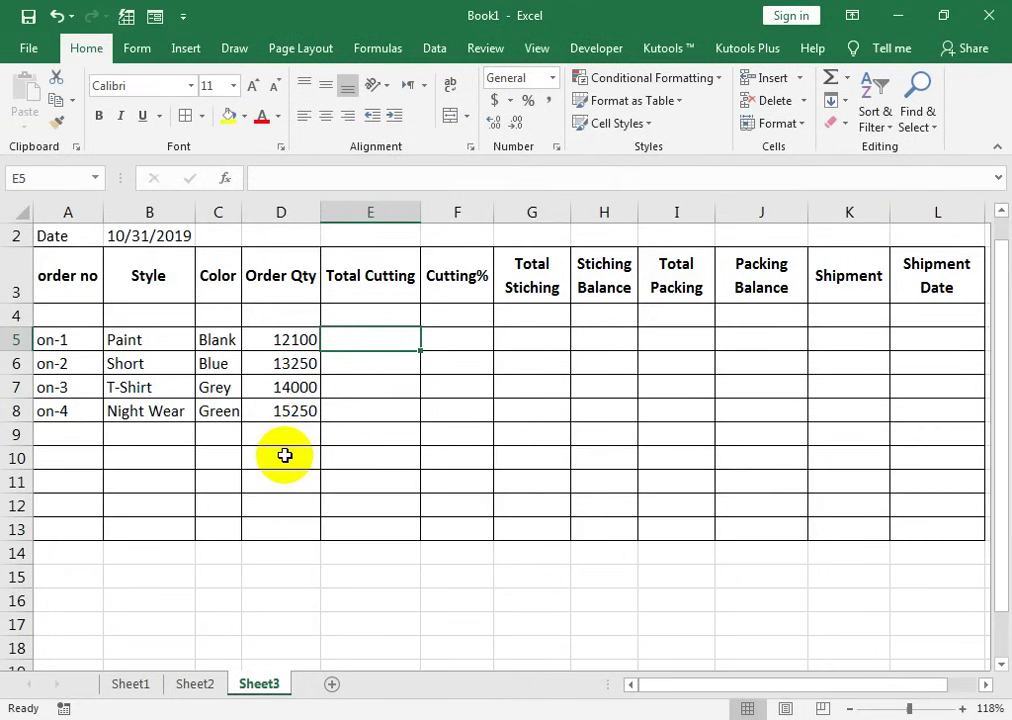
Enter 1000 as Total Cutting in E5 and fill it down to E8
type("1000")
key("Return")
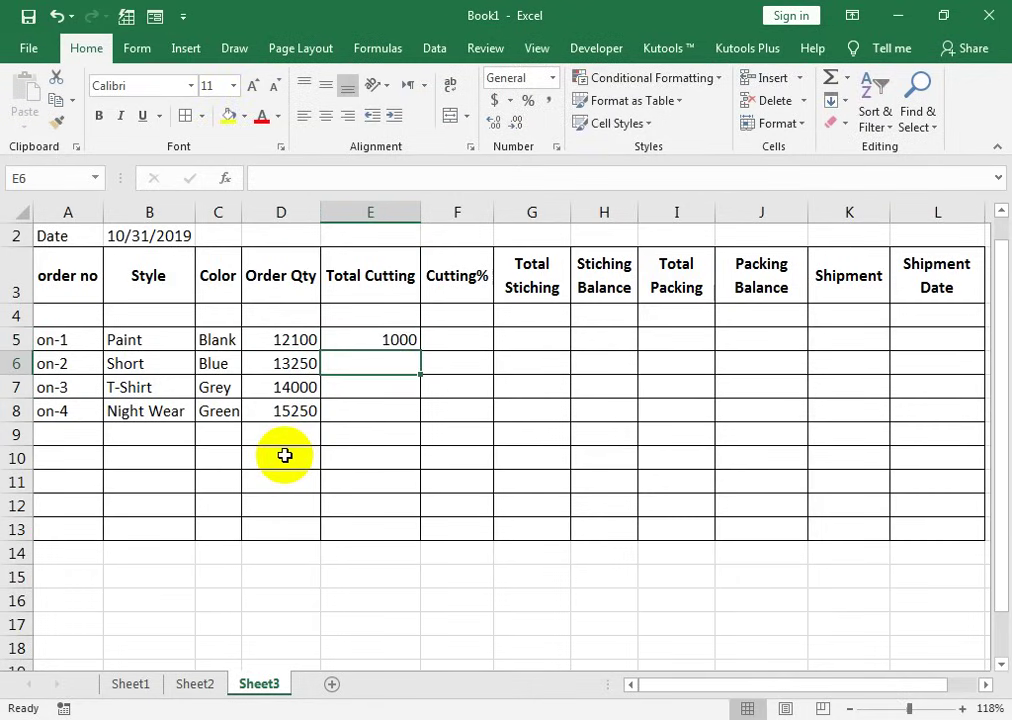
key("Up")
key("shift+Down")
key("shift+Down")
key("shift+Down")
key("ctrl+d")
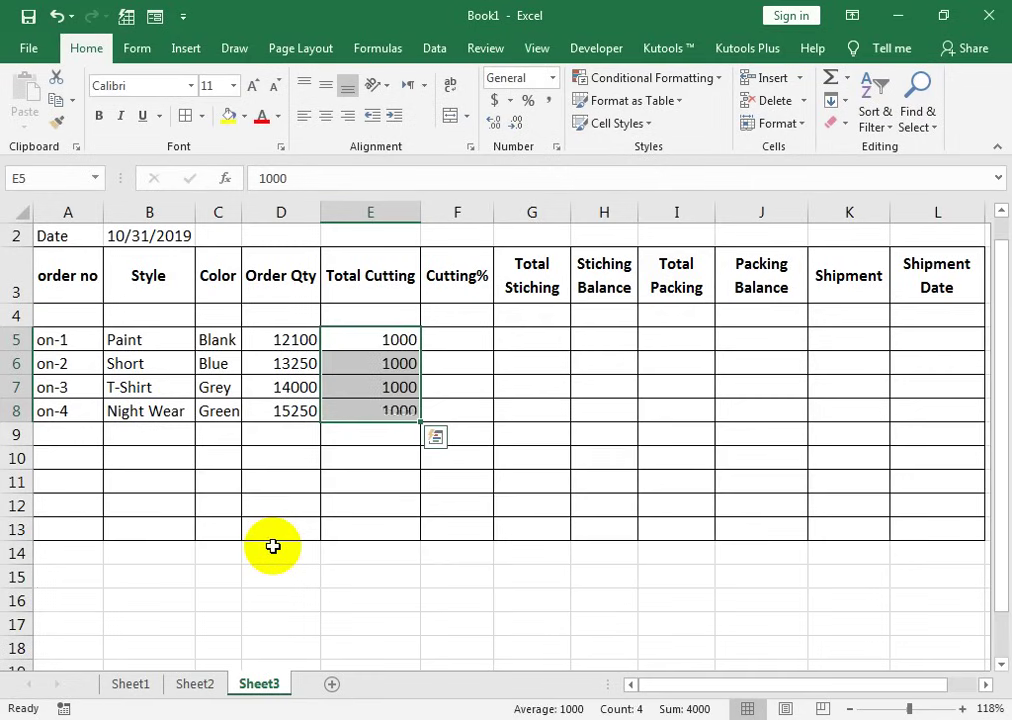
key("Left")
key("Right")
key("Down")
key("Down")
key("Down")
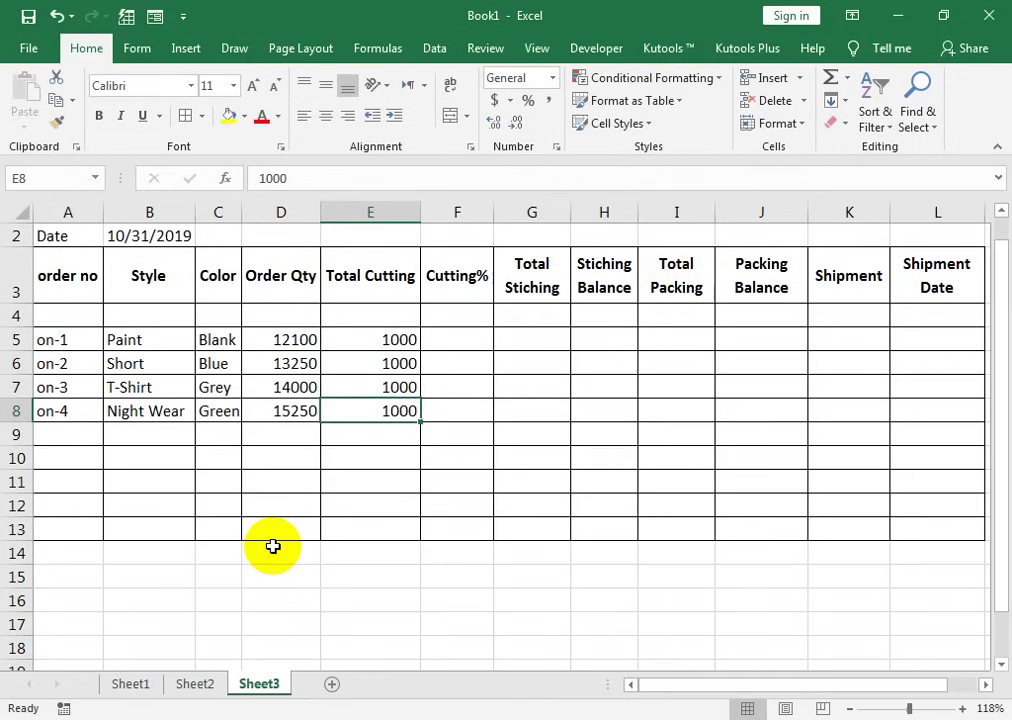
key("Up")
key("Up")
key("Up")
Compute Cutting% in F5:F8 as =E5/D5, shown as centred percentages (8%, 8%, 7%, 7%)
key("Right")
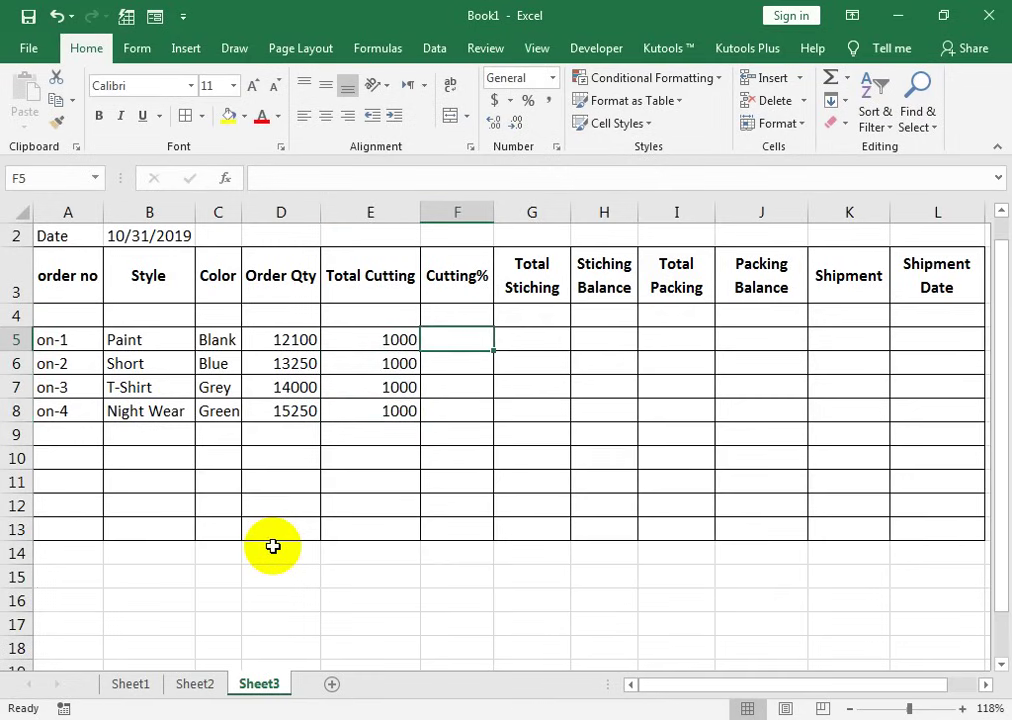
type("=")
key("Left")
type("/")
key("Left")
key("Left")
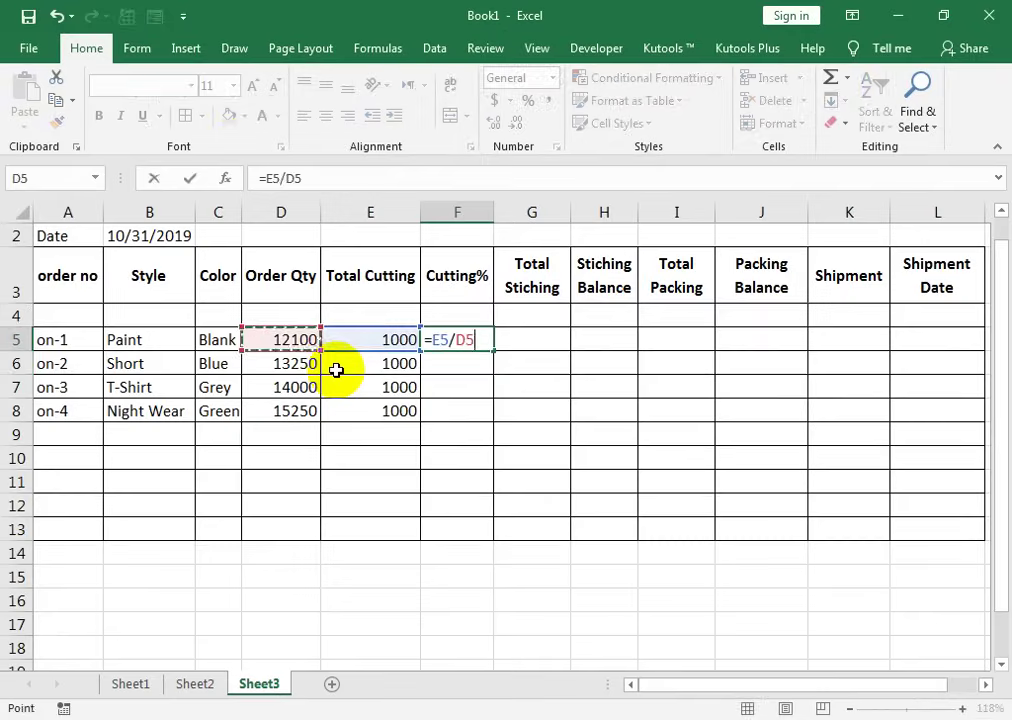
key("Return")
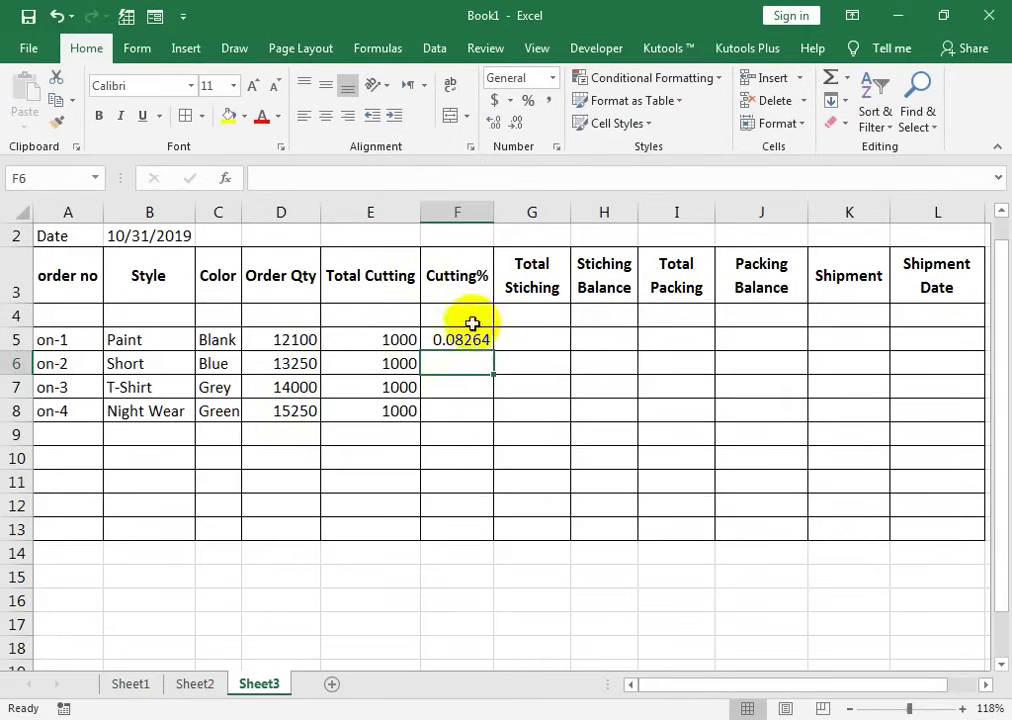
left_click(465, 340)
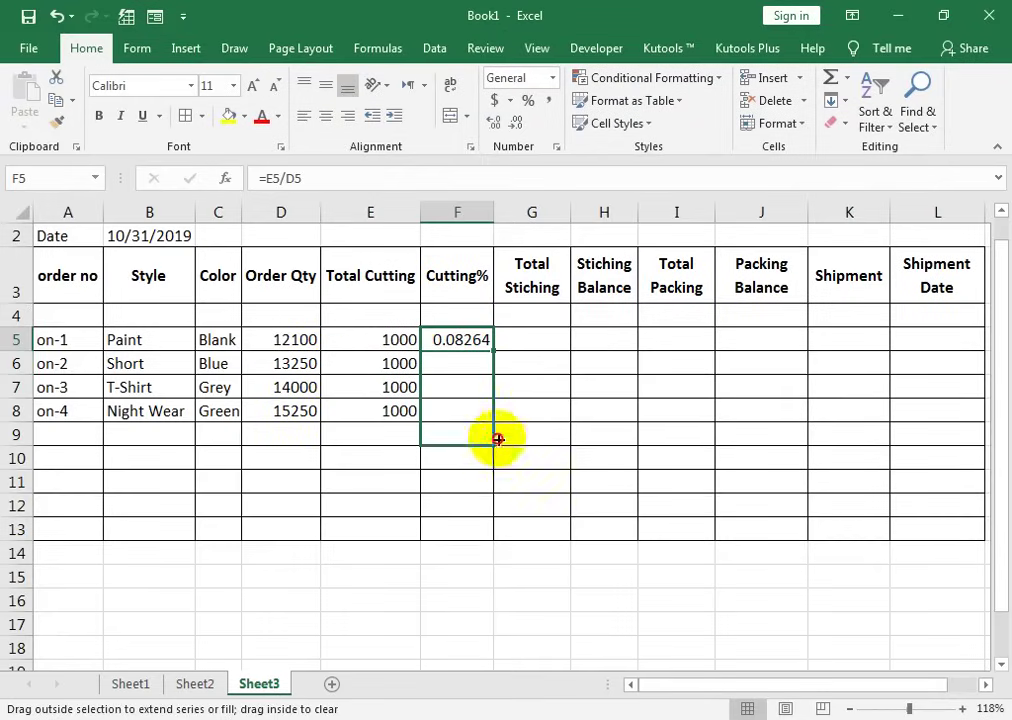
left_click_drag(494, 349, 497, 427)
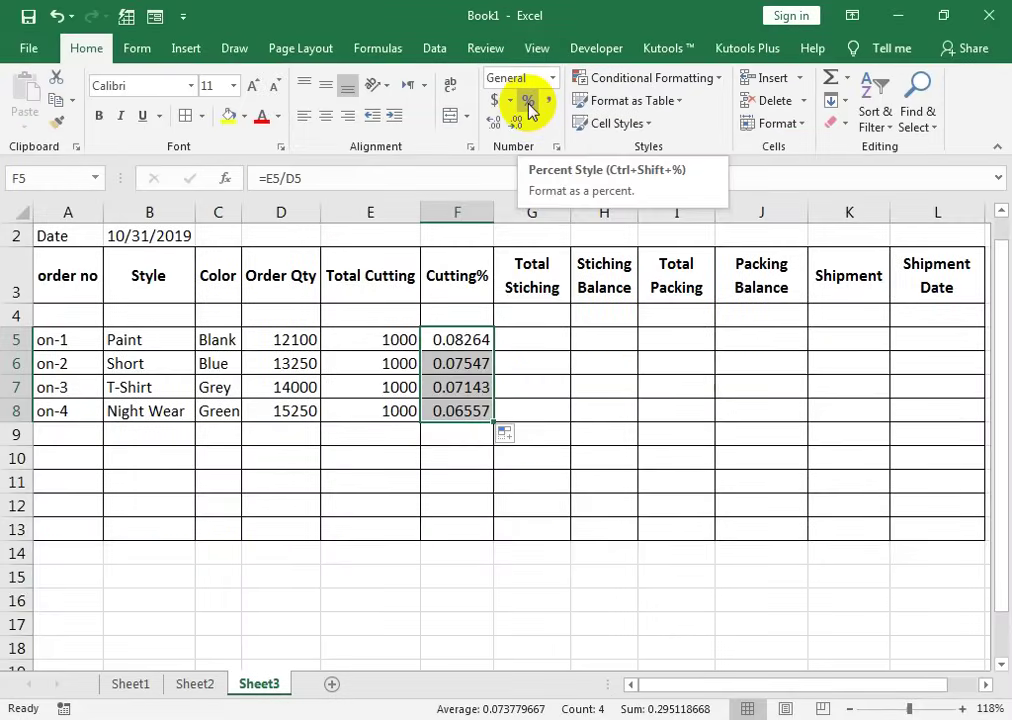
left_click(507, 203)
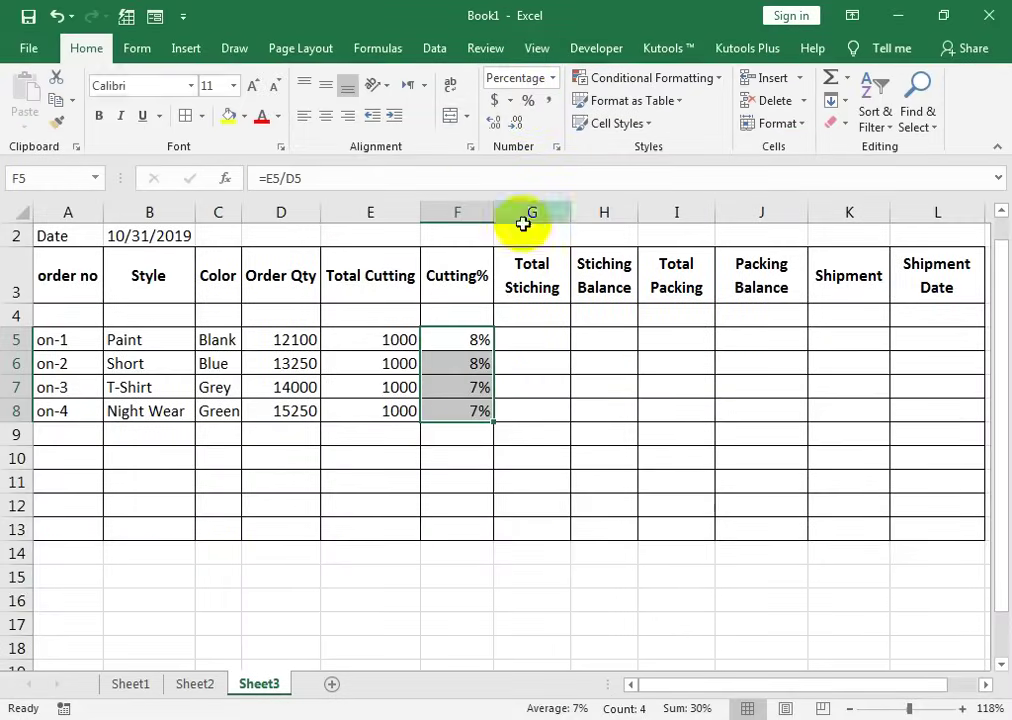
left_click(326, 116)
left_click(517, 322)
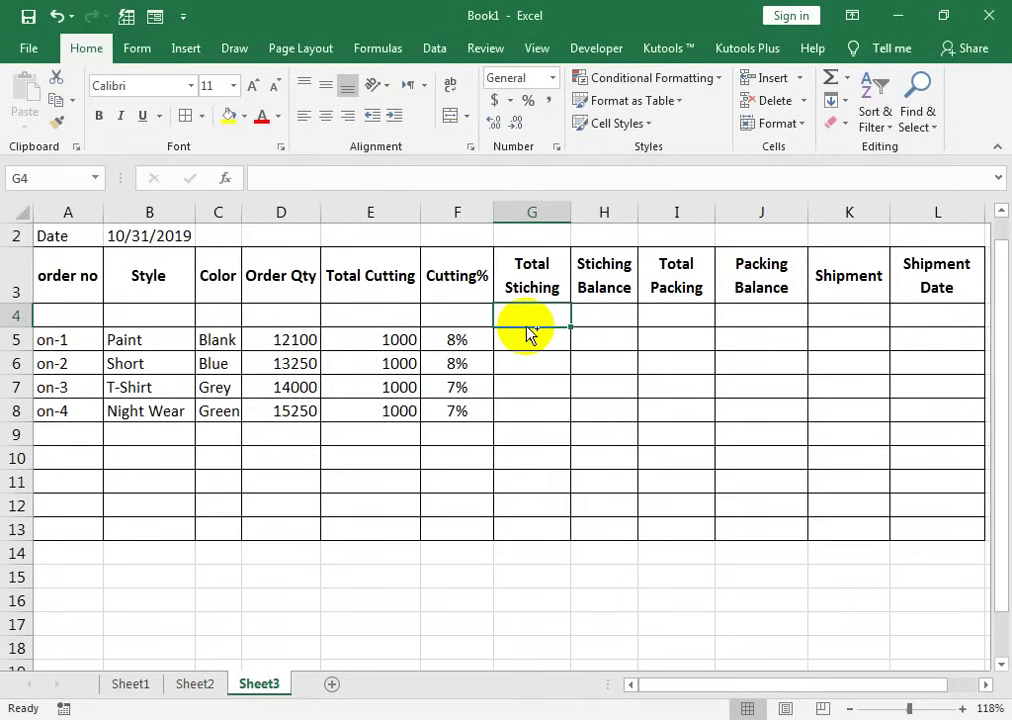
Enter Total Stiching figures 200, 300, 500 and 350 in G5:G8
left_click(528, 336)
type("200")
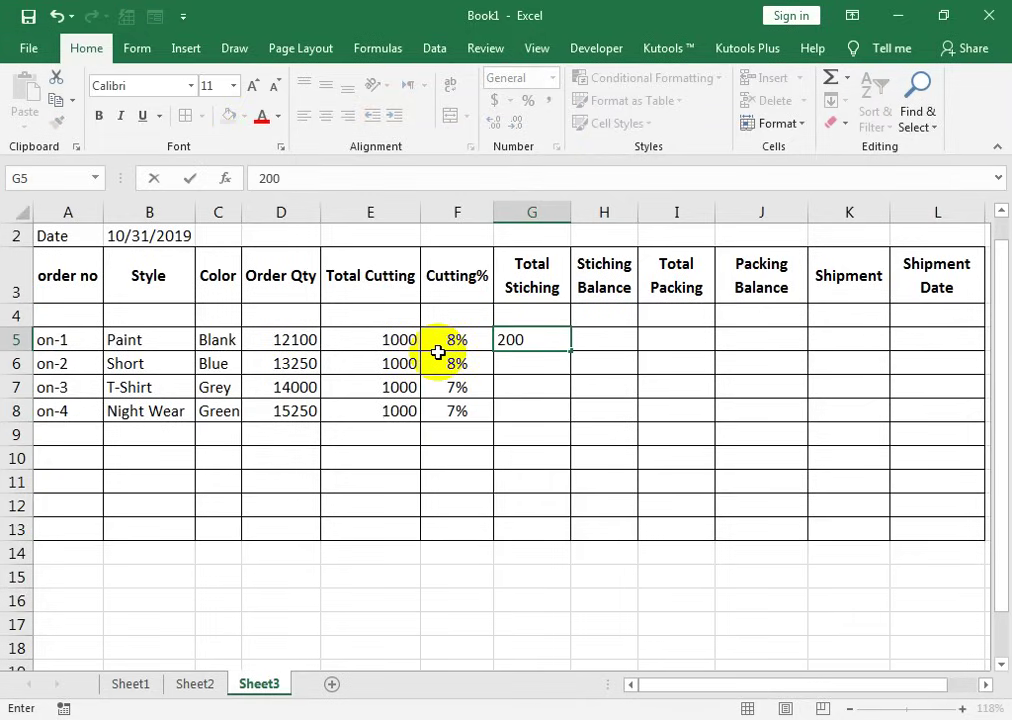
key("Return")
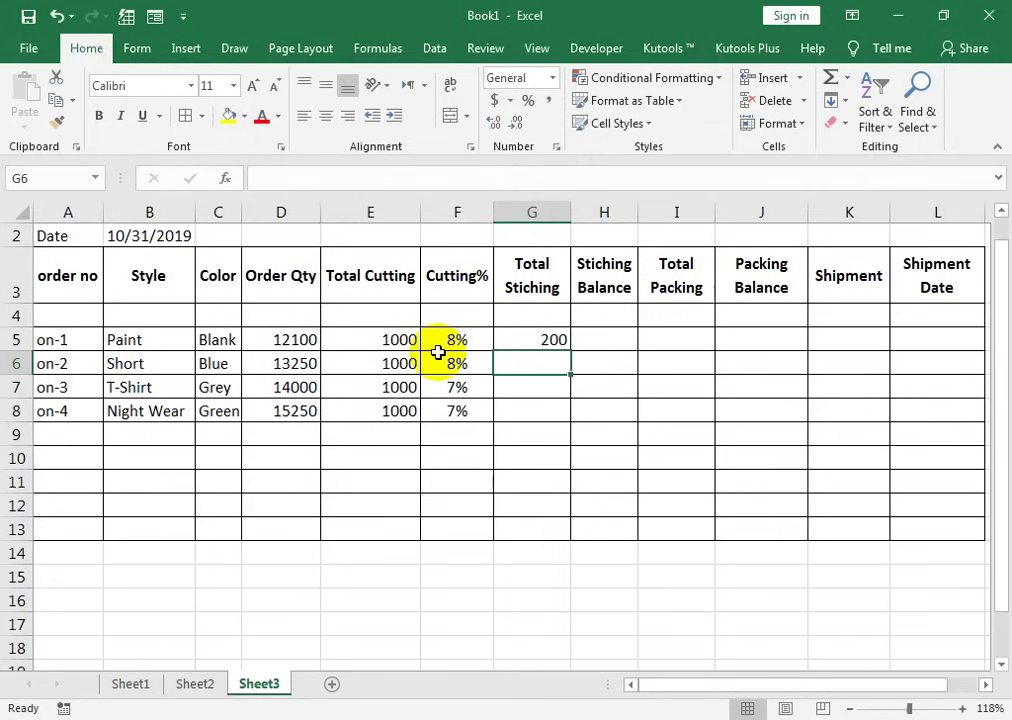
type("300")
key("Return")
type("50")
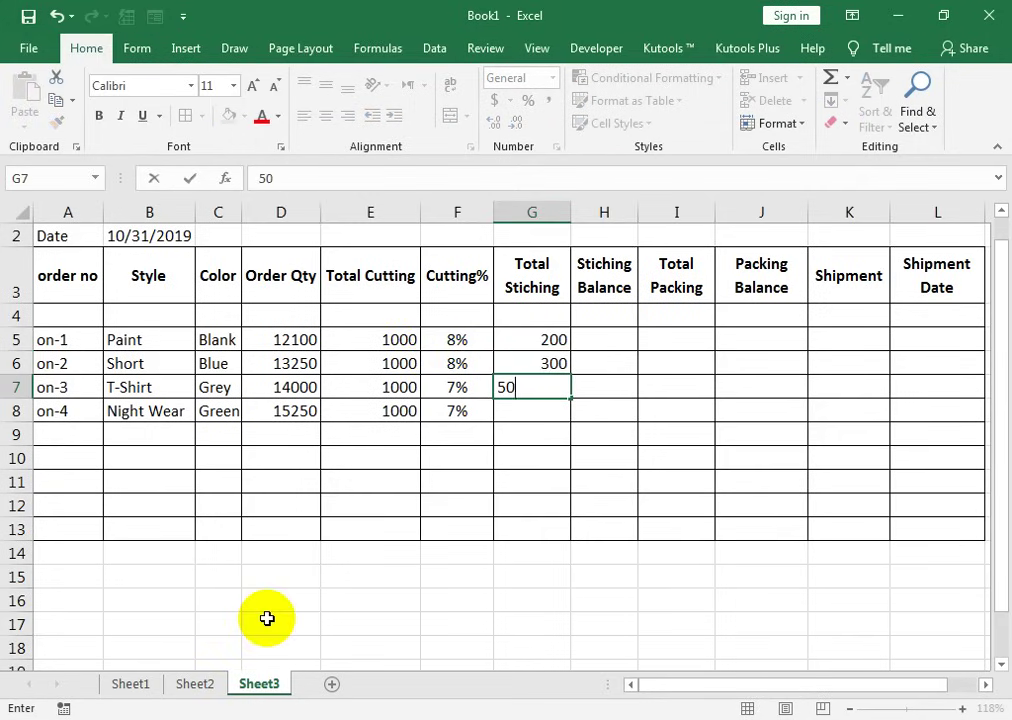
type("0")
key("Return")
type("350")
key("Return")
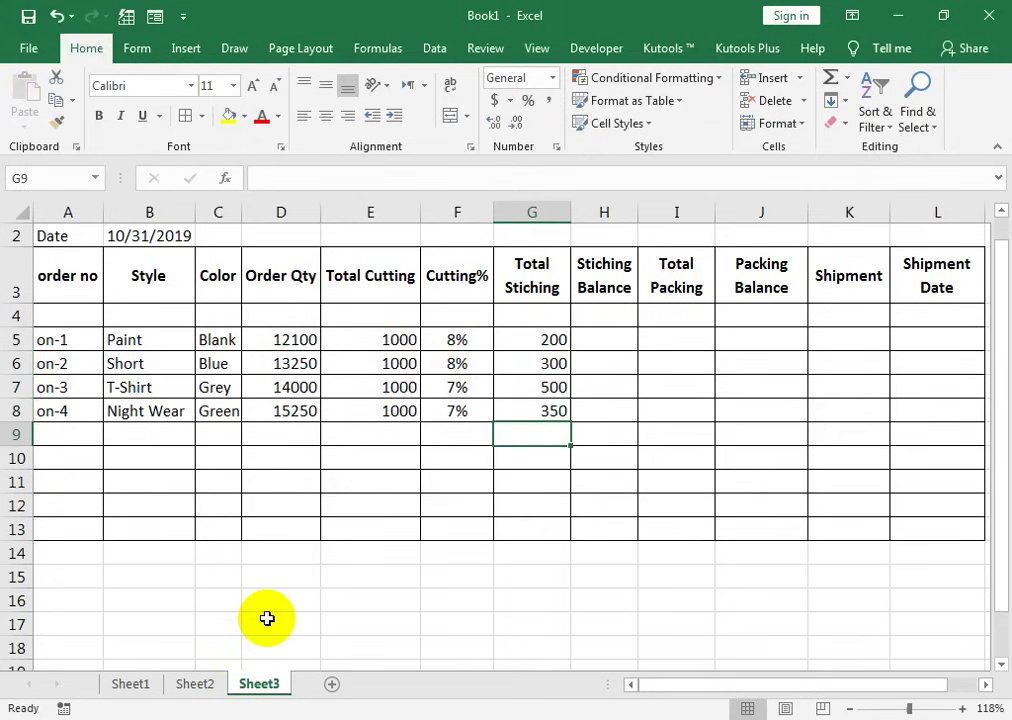
key("Right")
key("Up")
key("Up")
key("Up")
key("Up")
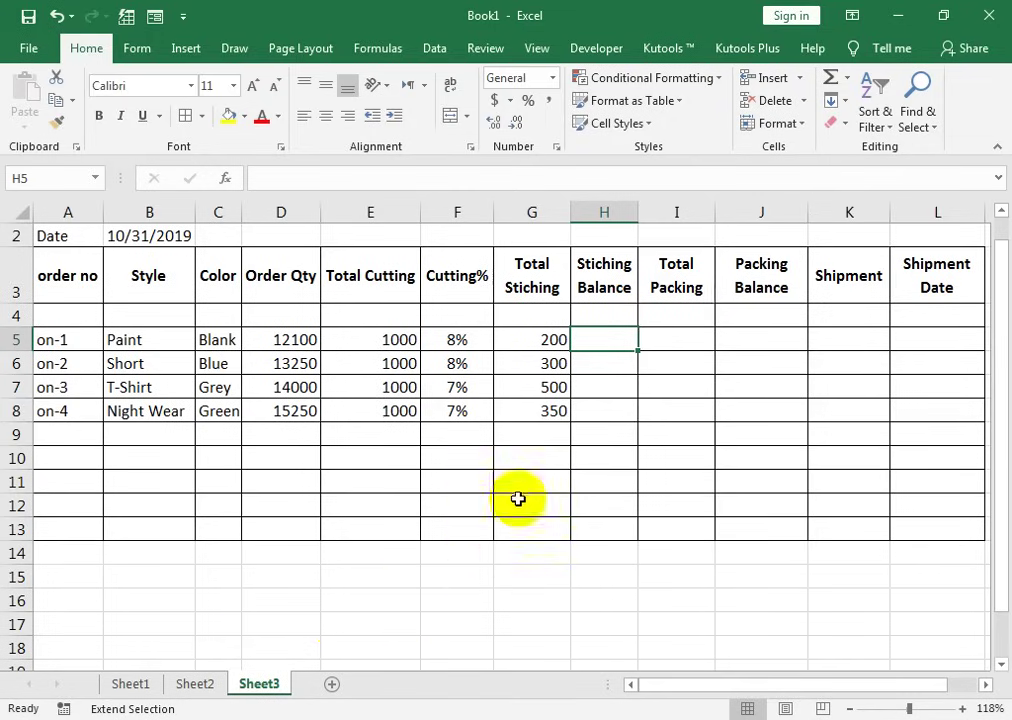
Enter =E5-G5 in H5 and fill it down to H8, giving 800, 700, 500, 650
type("=")
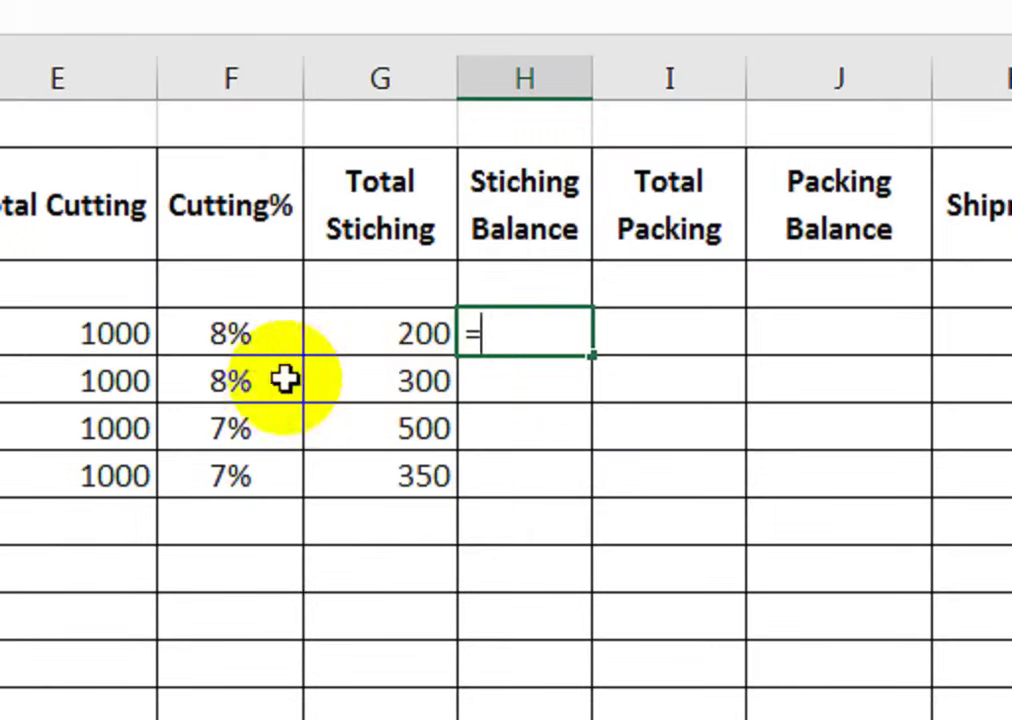
left_click(253, 335)
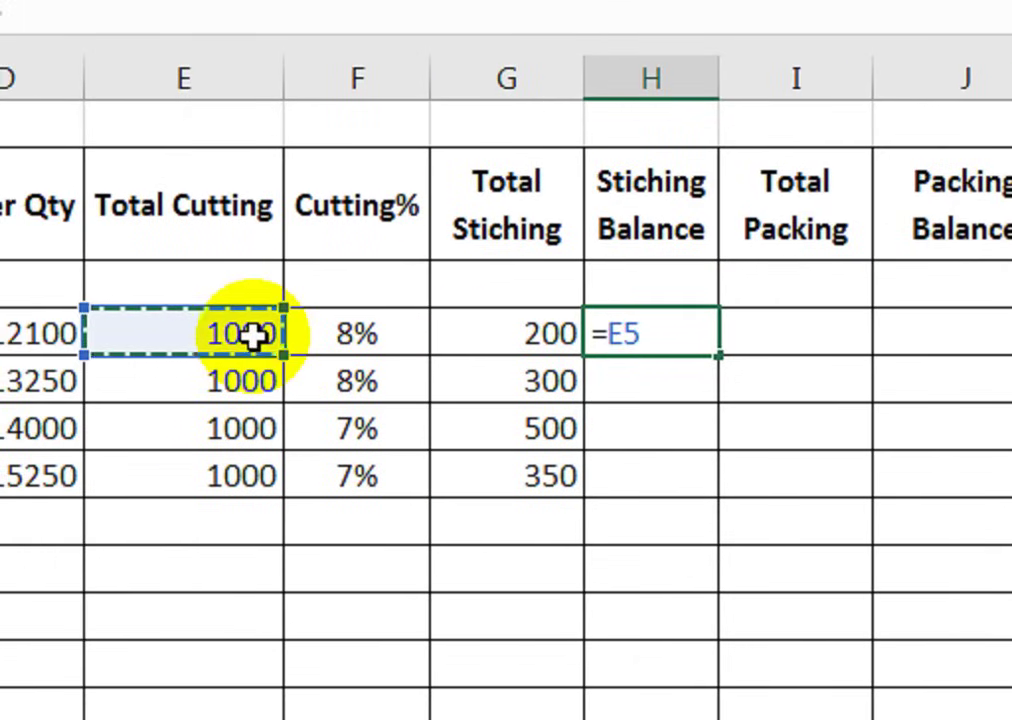
type("-")
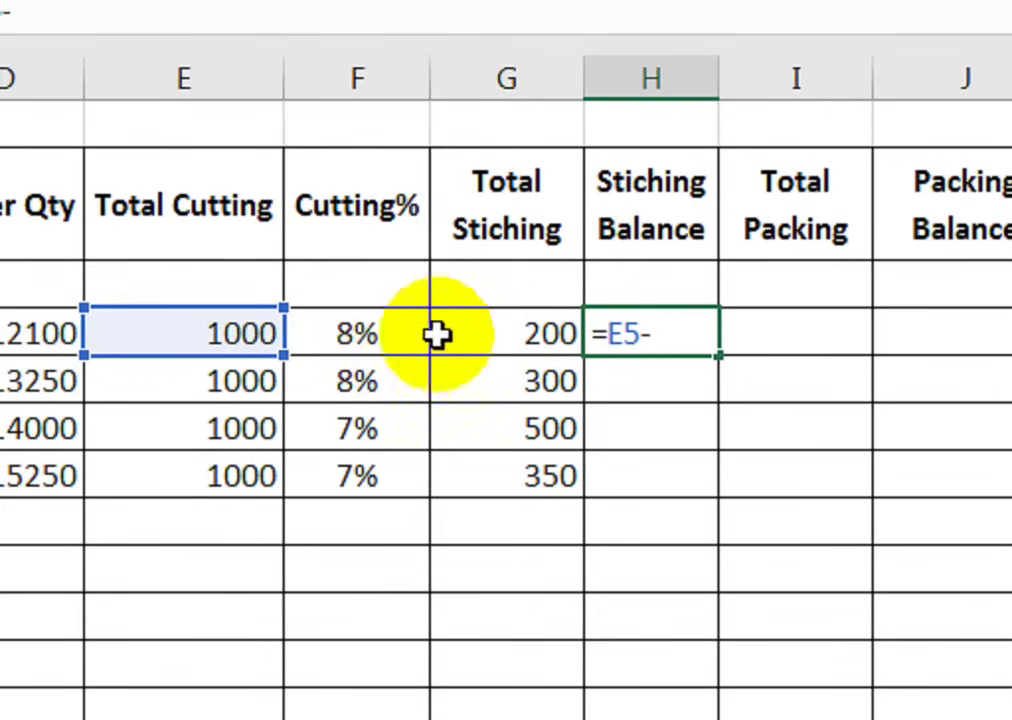
left_click(478, 327)
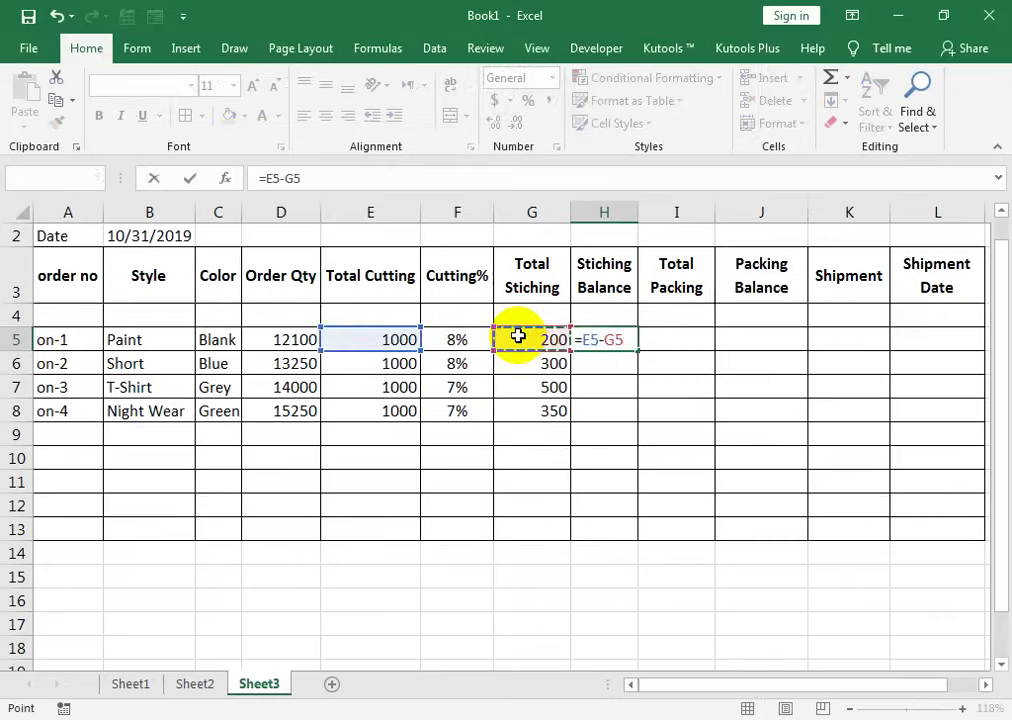
key("Return")
left_click(620, 340)
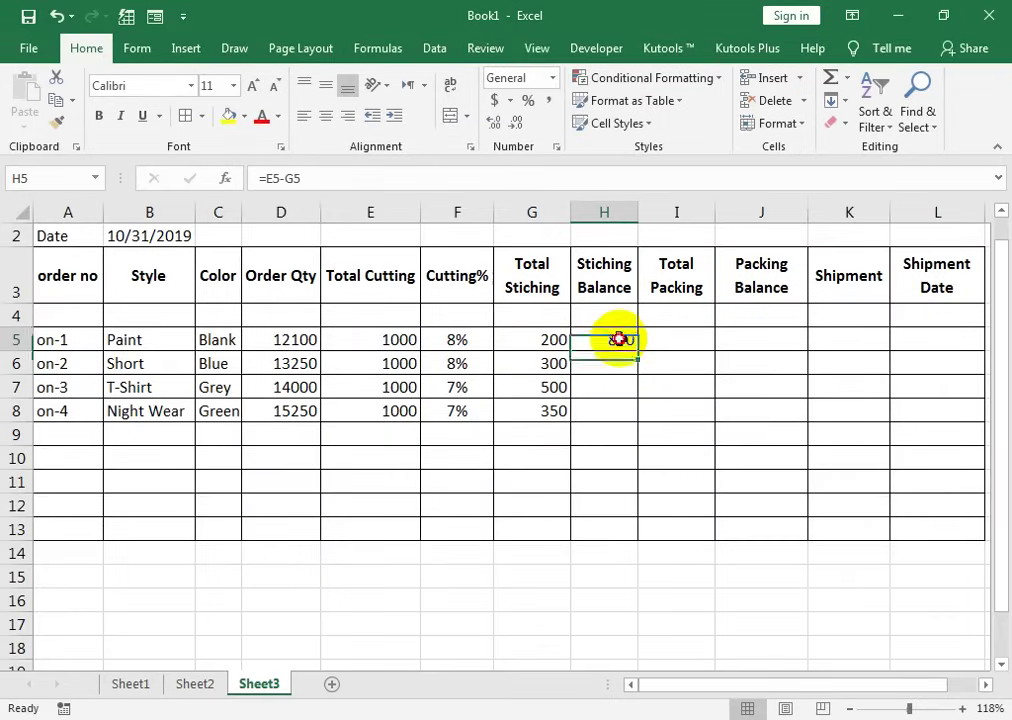
left_click_drag(637, 353, 627, 411)
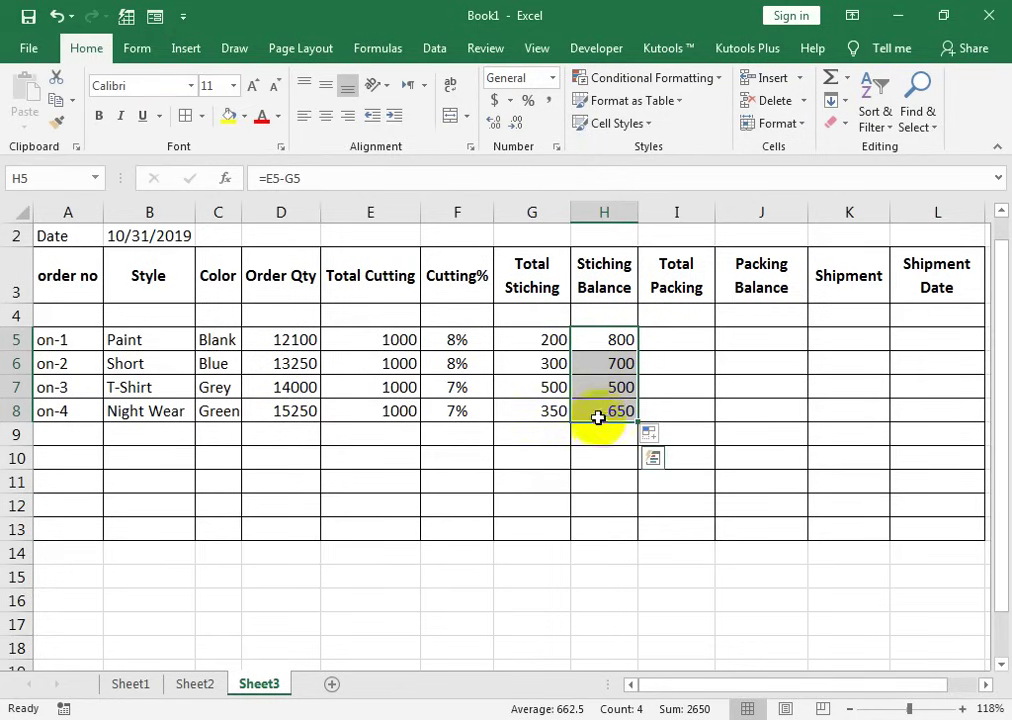
Enter Total Packing figures 200, 150, 300 and 200 in I5:I8
left_click(685, 336)
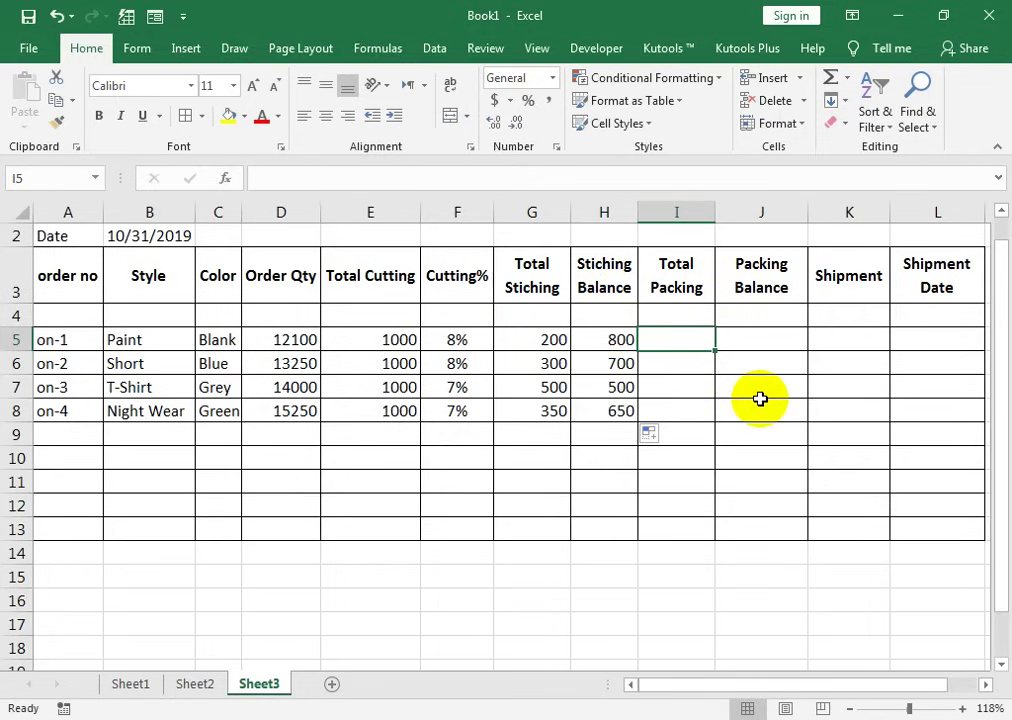
type("200")
key("Return")
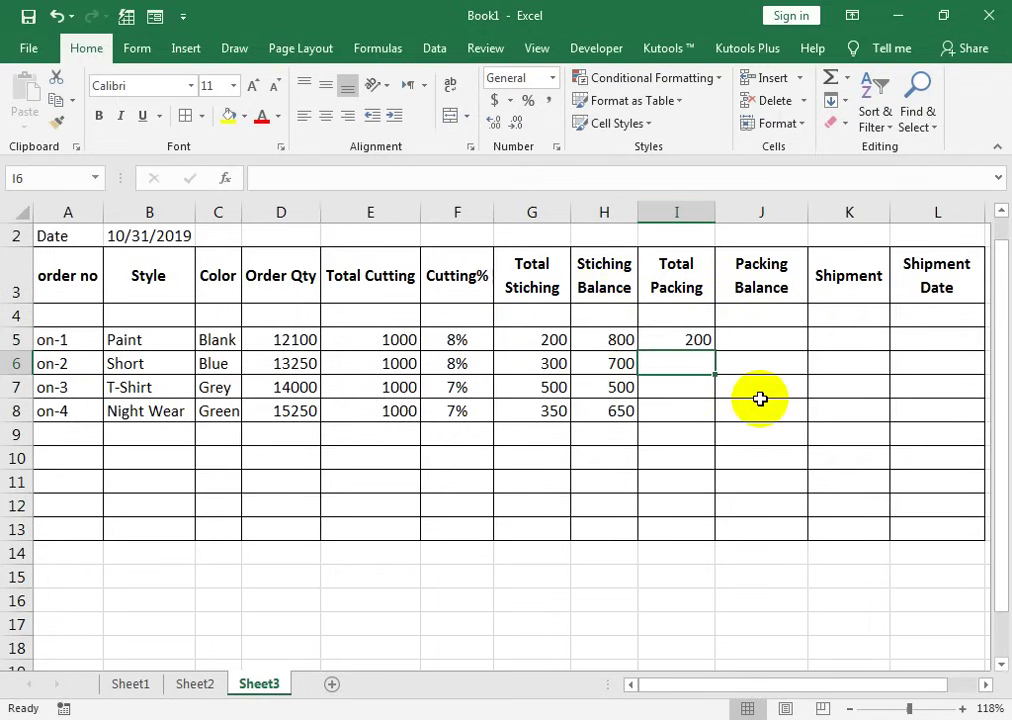
type("150")
key("Return")
type("300")
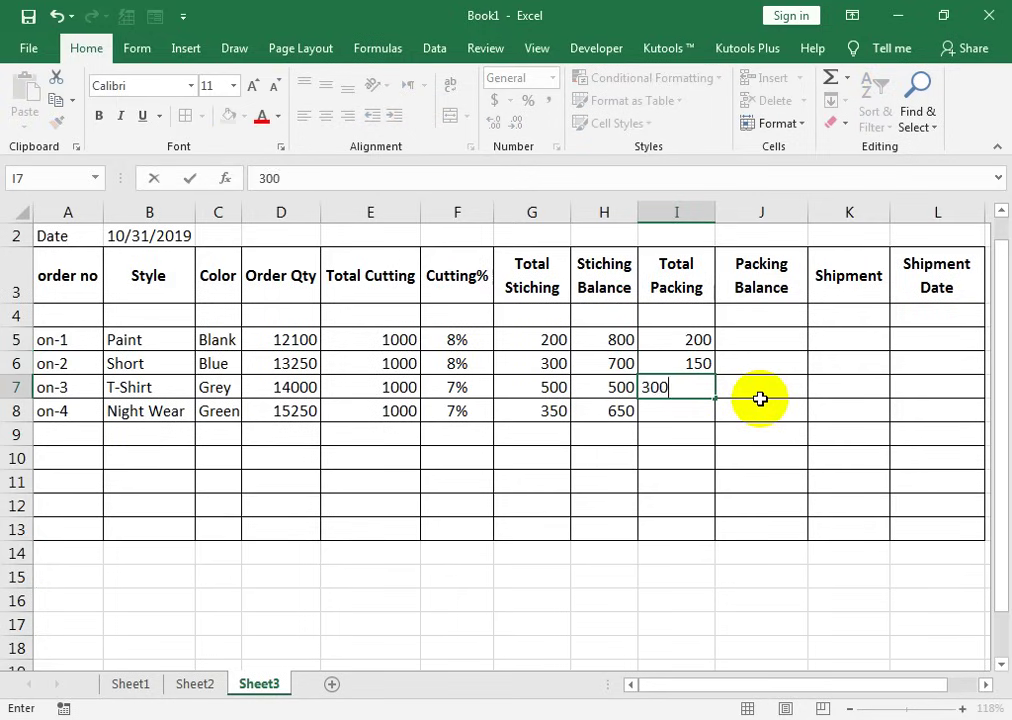
key("Return")
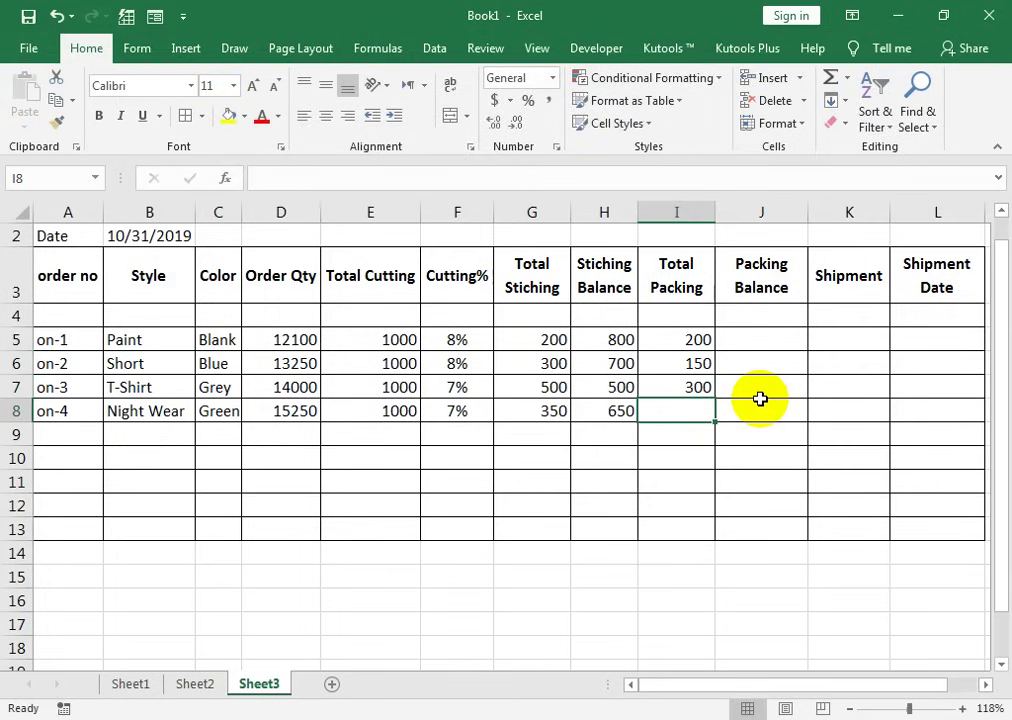
type("200")
key("Return")
Correct order on-1's colour in C5 to Black and change its Total Packing to 150
key("Up")
key("Left")
key("Left")
key("Left")
key("Left")
key("Left")
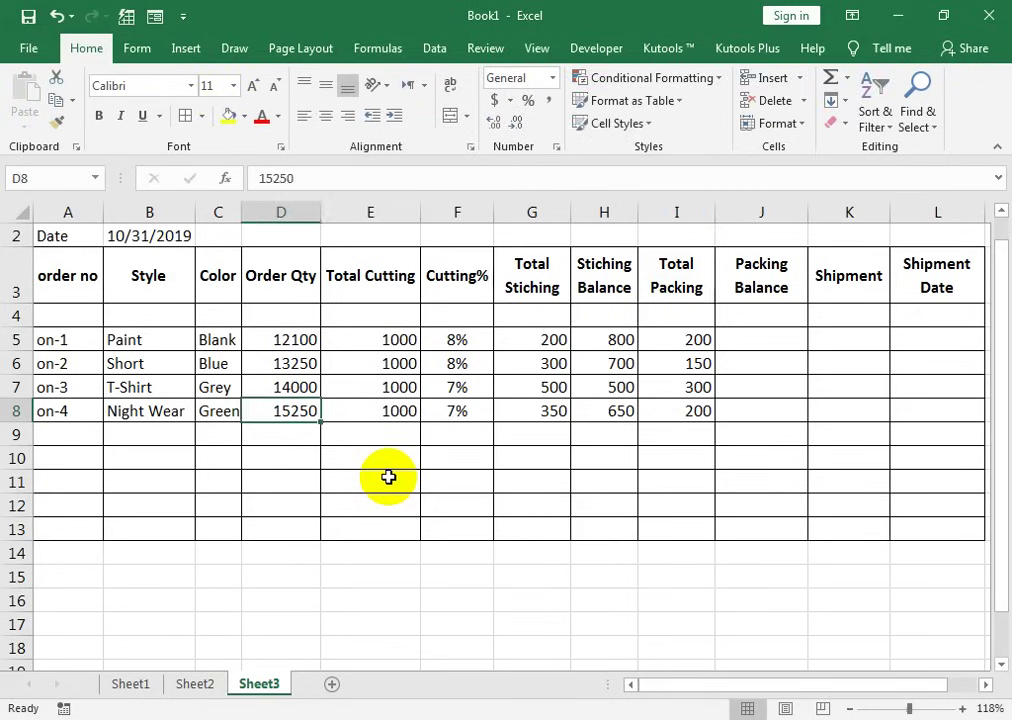
key("Left")
key("Up")
key("Up")
key("Up")
type("Bl")
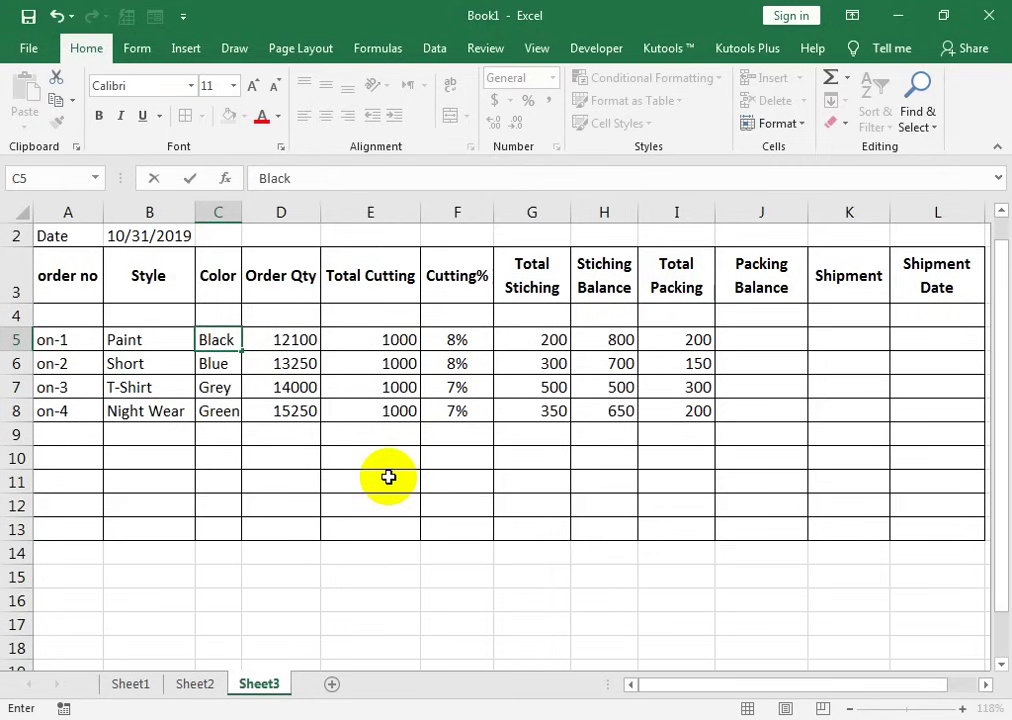
key("Right")
key("Right")
key("Right")
key("Right")
key("Right")
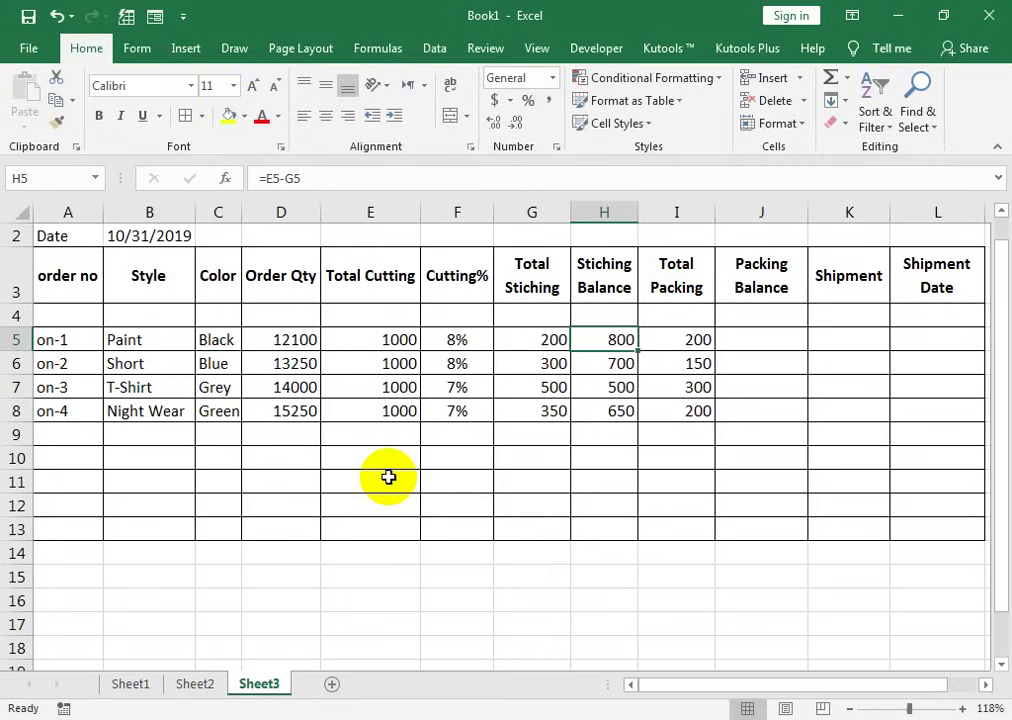
key("Right")
type("0")
key("Return")
key("Up")
key("Right")
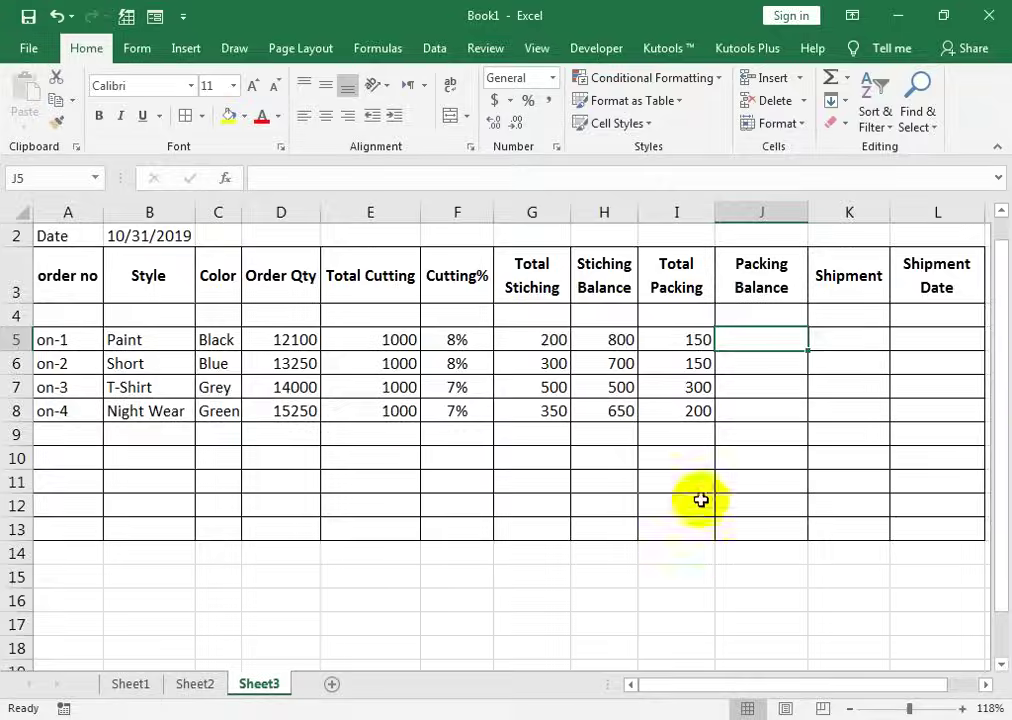
Enter =G5-I5 in J5 and fill it down to J8, giving 50, 150, 200, 150
type("=")
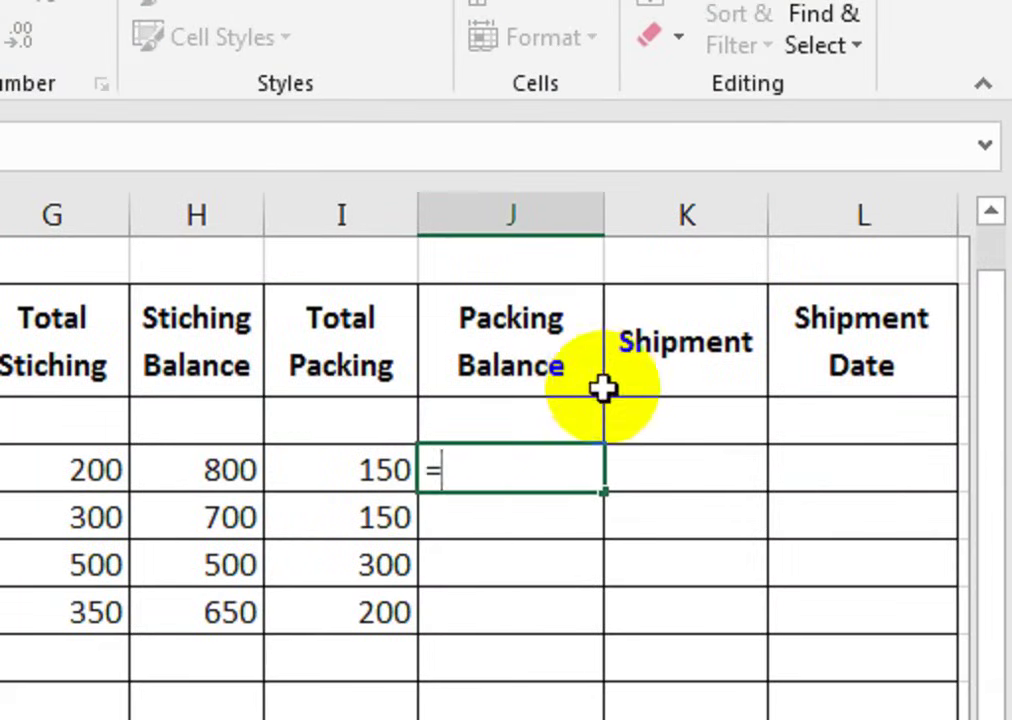
left_click(220, 473)
type("-")
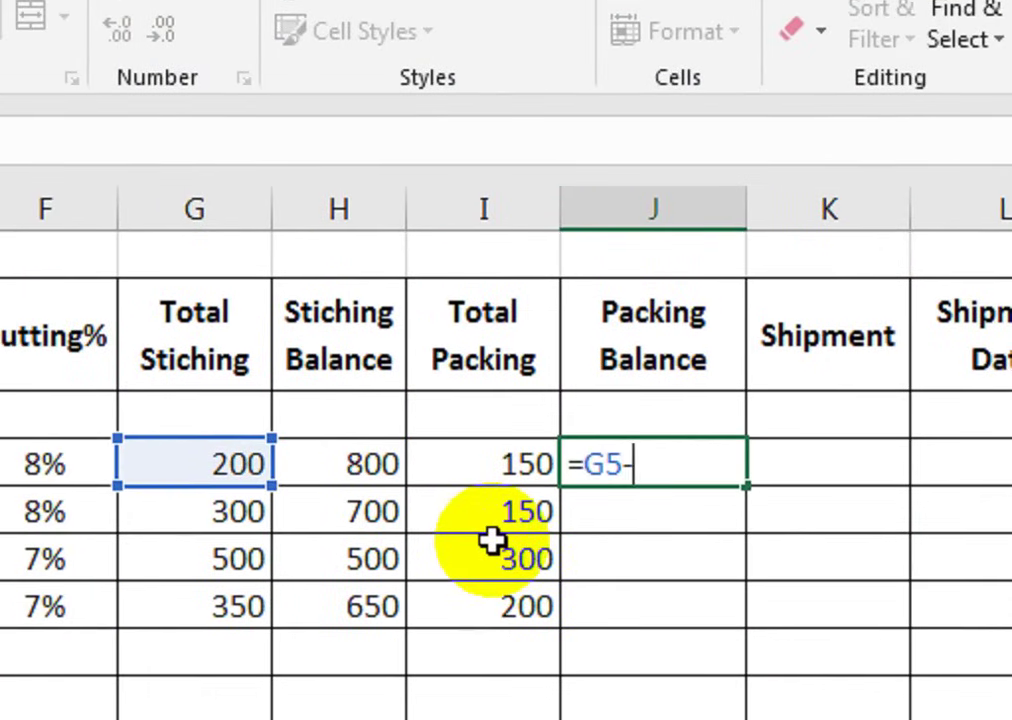
left_click(457, 440)
left_click(482, 470)
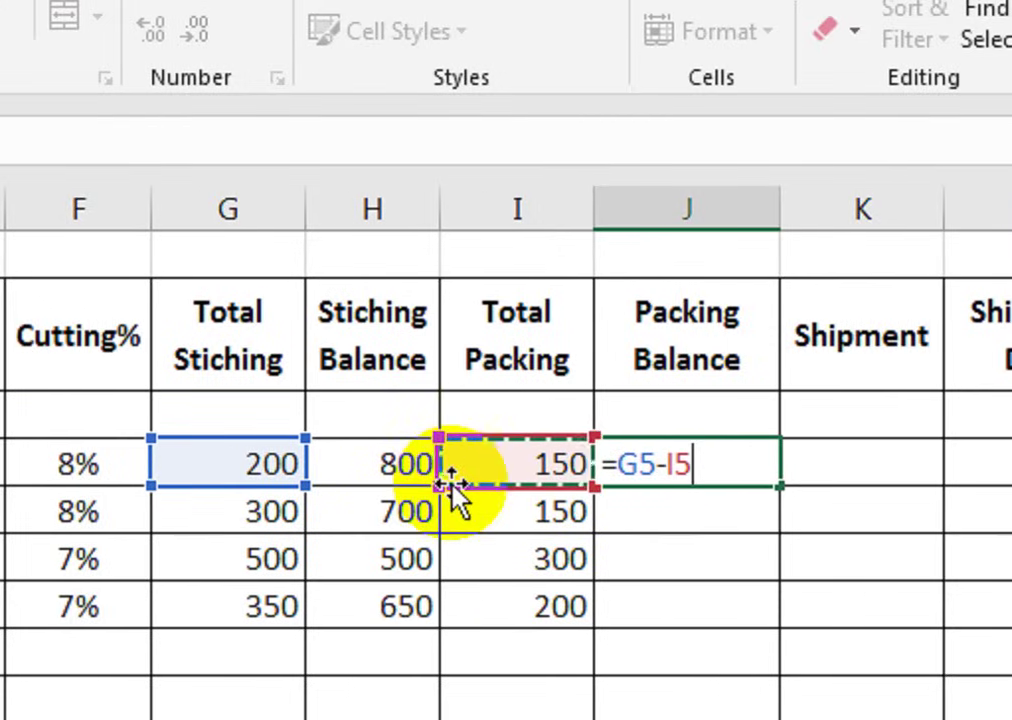
key("Return")
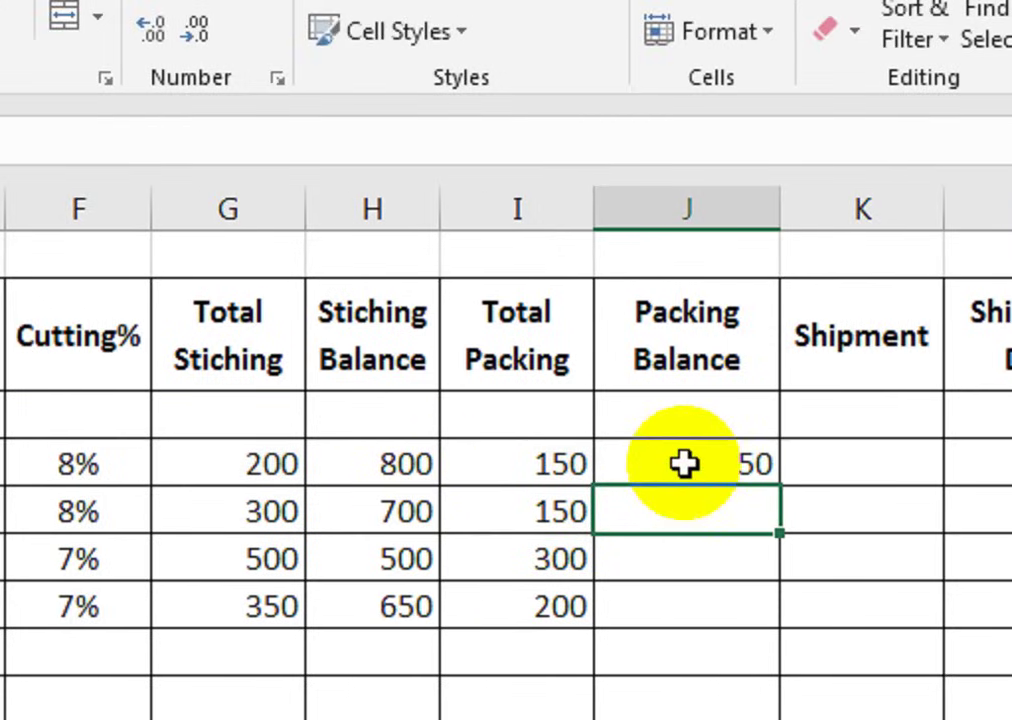
left_click(680, 475)
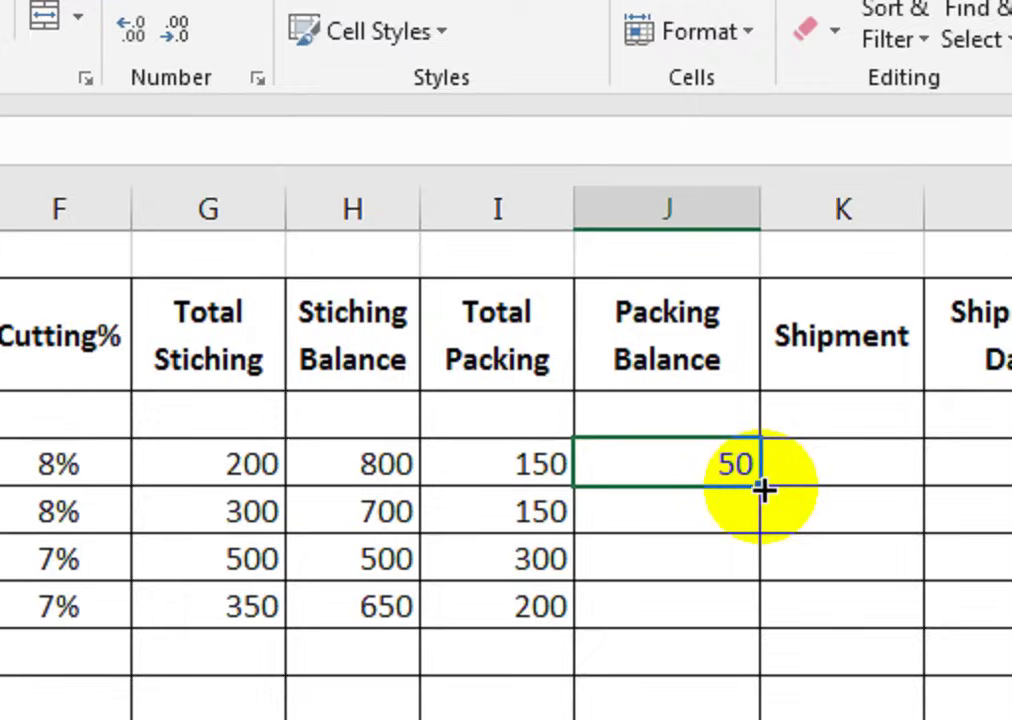
left_click_drag(760, 488, 741, 542)
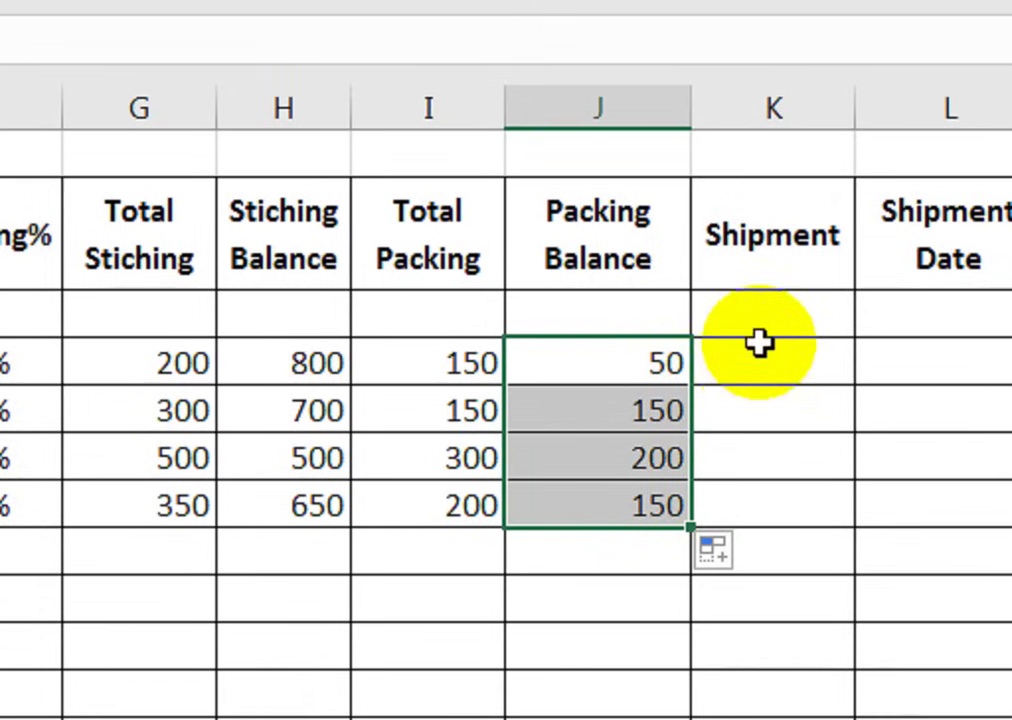
Enter =G5-J5 in K5 and fill it down to K8, giving 150, 150, 300, 200
left_click(752, 364)
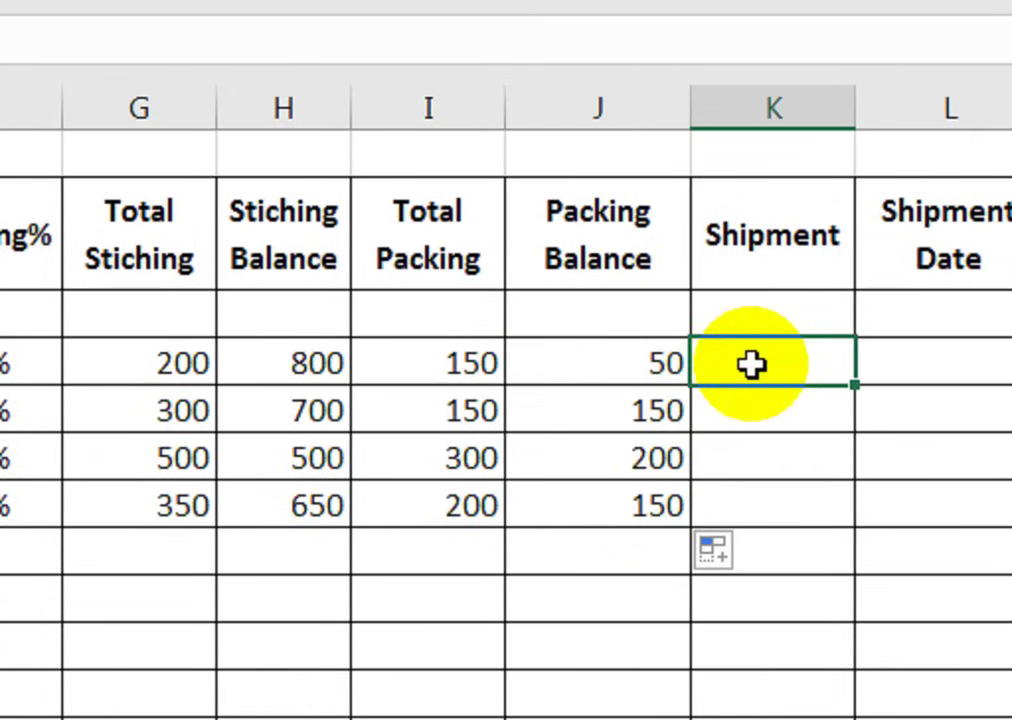
type("=")
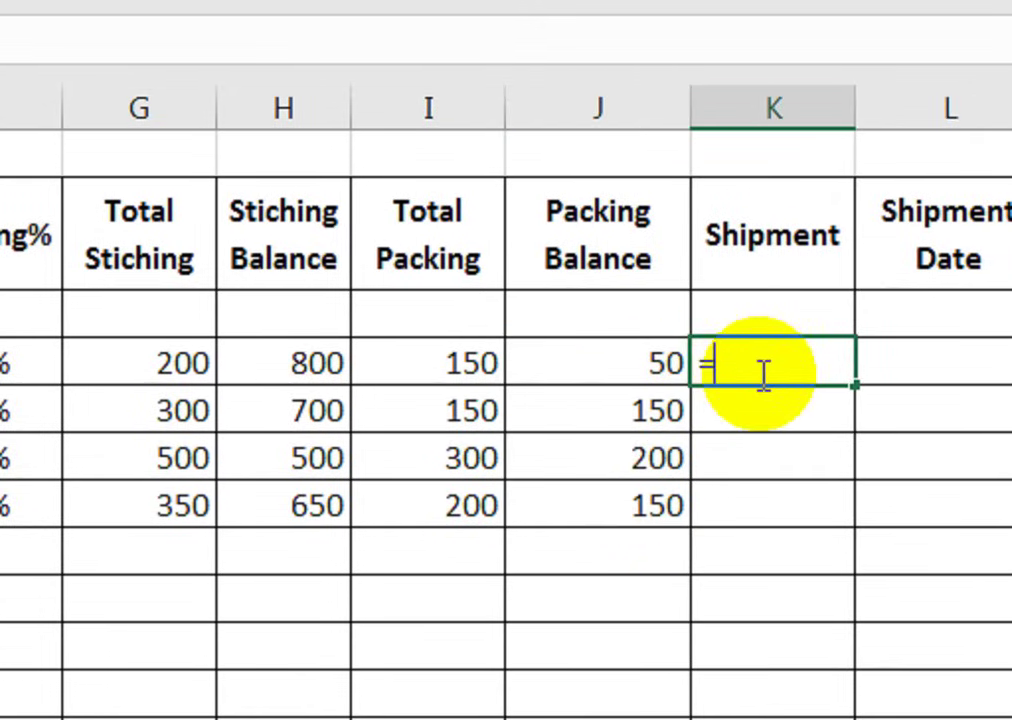
left_click(253, 367)
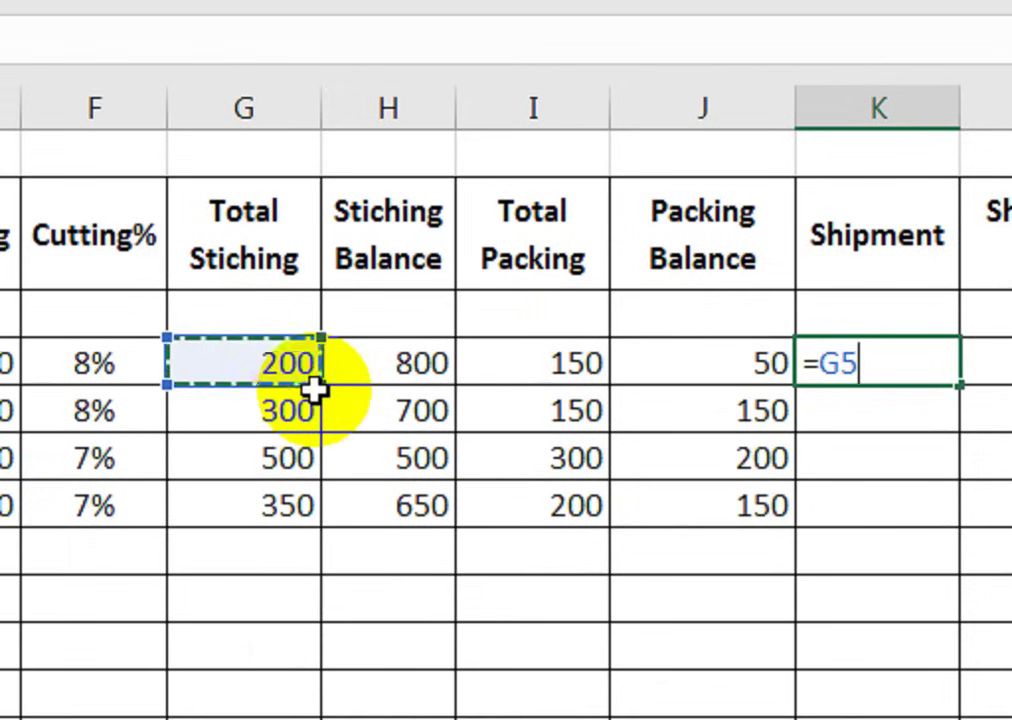
left_click(651, 379)
key("Return")
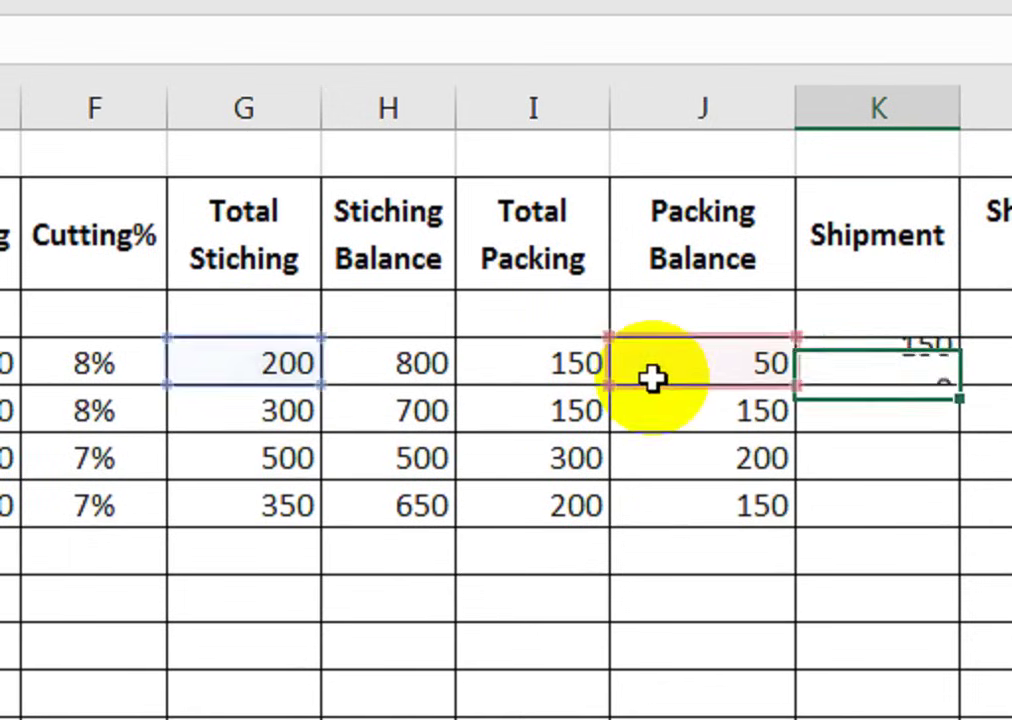
left_click(765, 372)
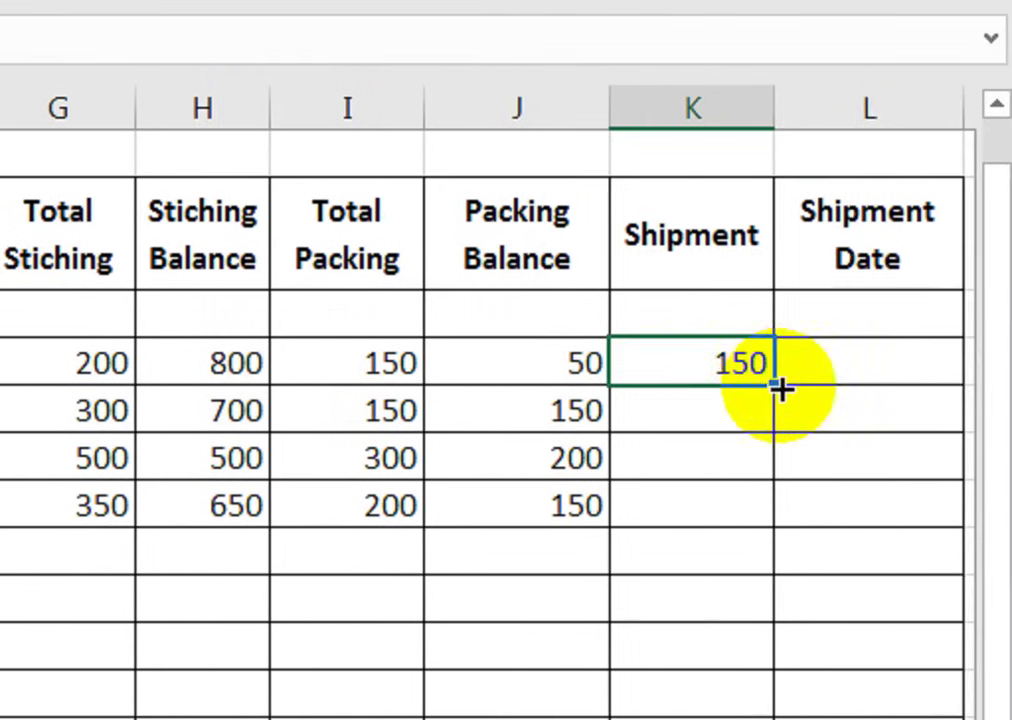
left_click_drag(765, 383, 758, 528)
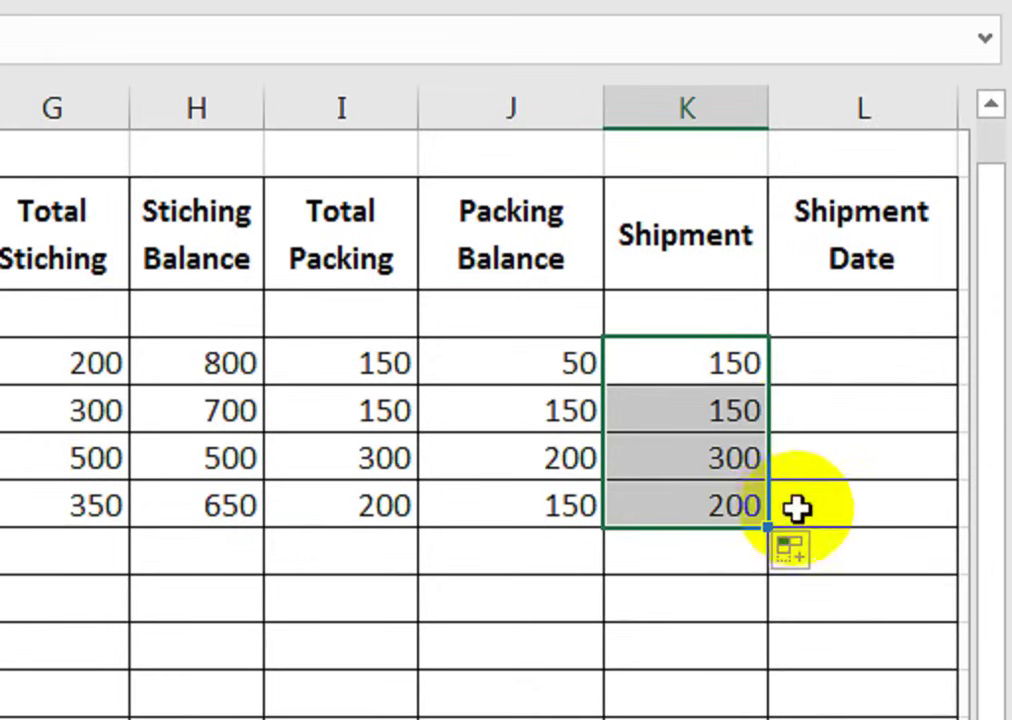
left_click(798, 364)
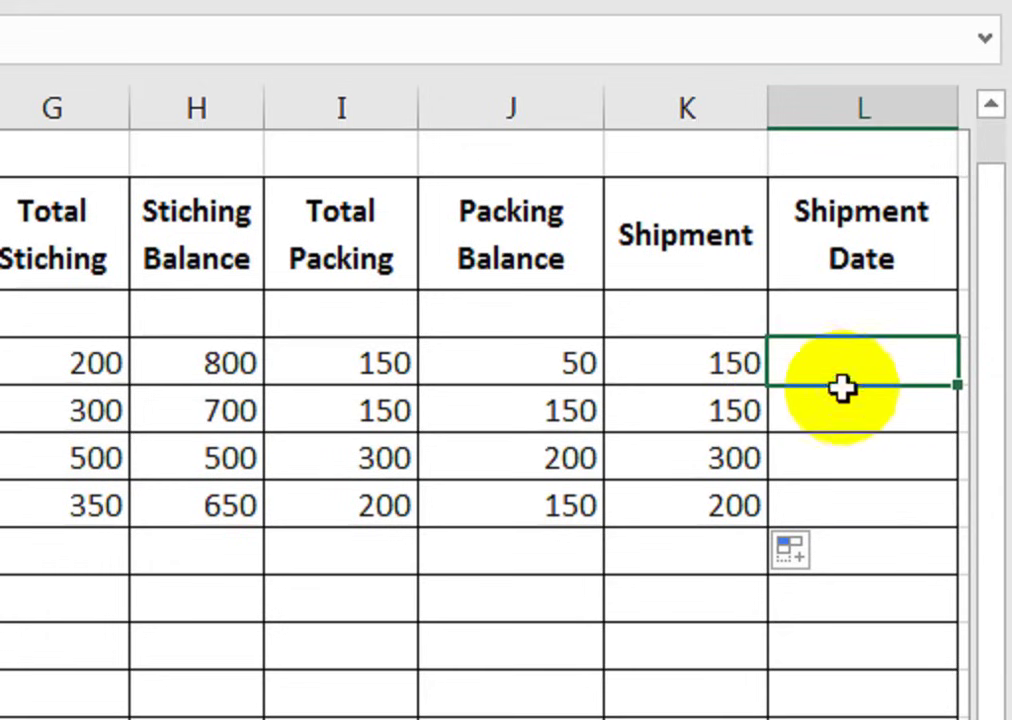
Enter =NOW() in L5 for the current date and time, widening column L to fit
type("=no")
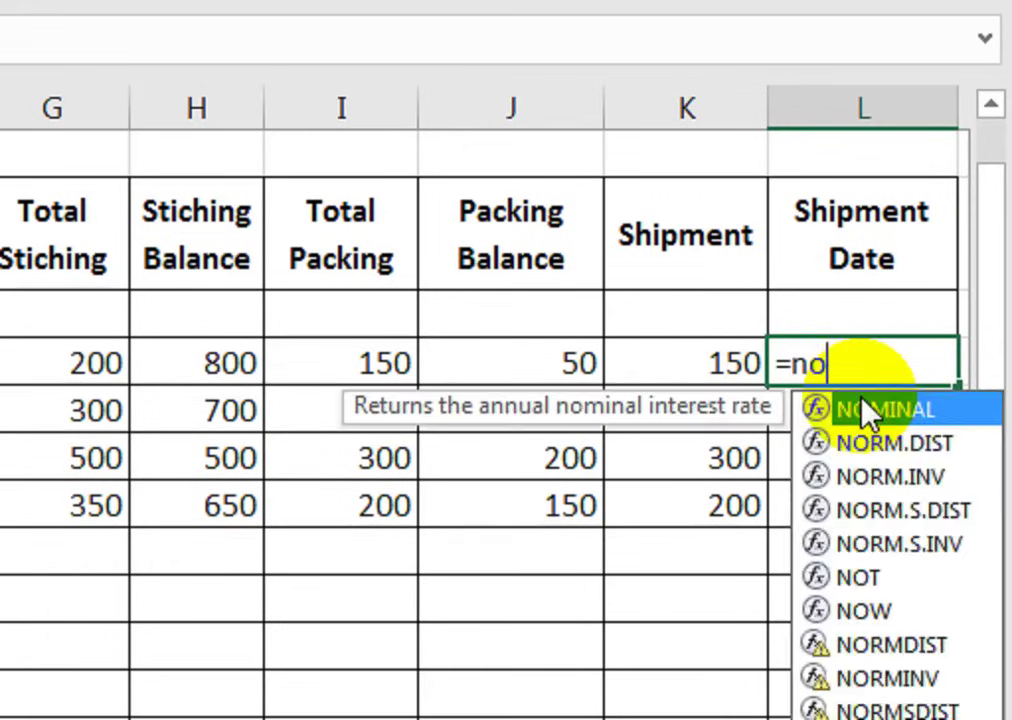
type("w(")
key("Return")
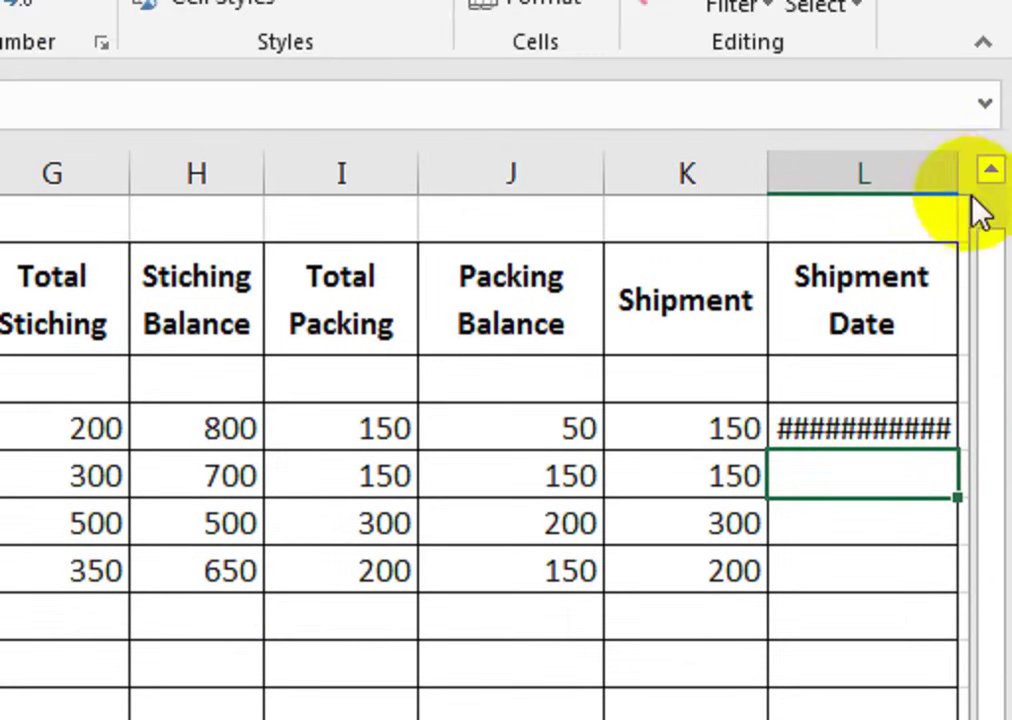
double_click(958, 172)
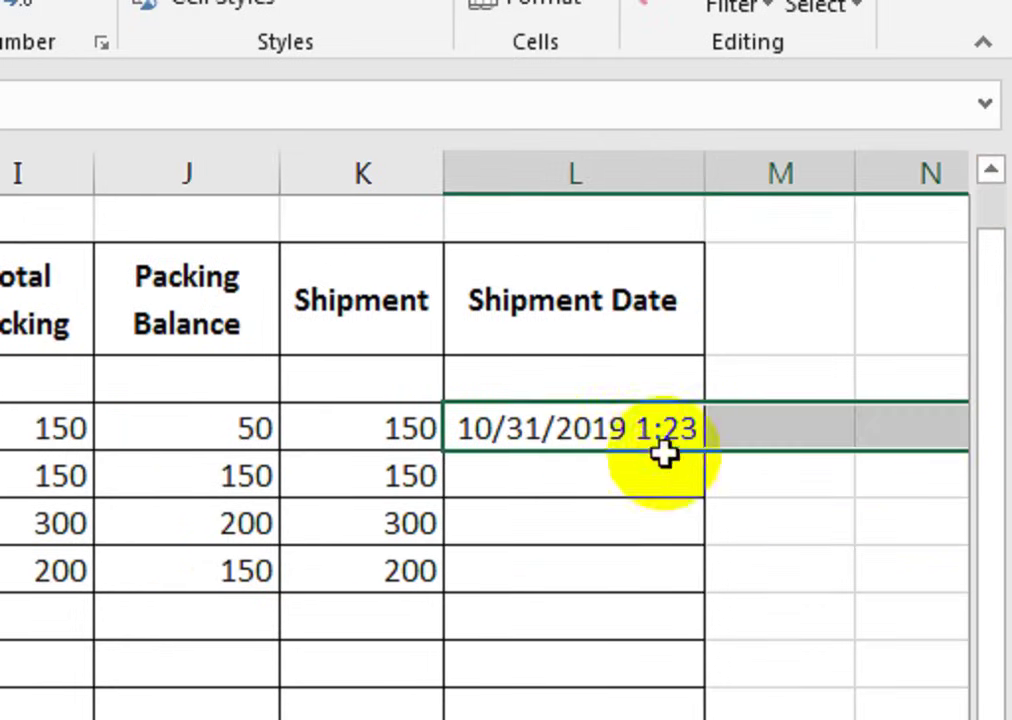
left_click(880, 428)
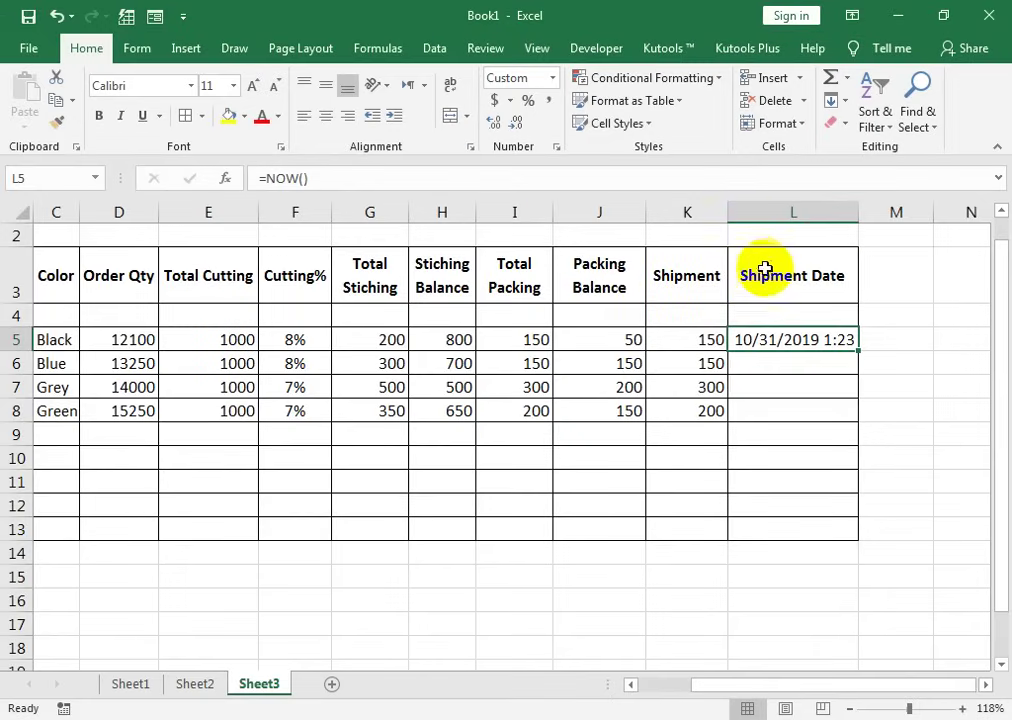
Zoom to the A2:L13 table and AutoFit columns B and L so both dates show fully
left_click_drag(768, 271, 63, 282)
left_click_drag(60, 236, 930, 528)
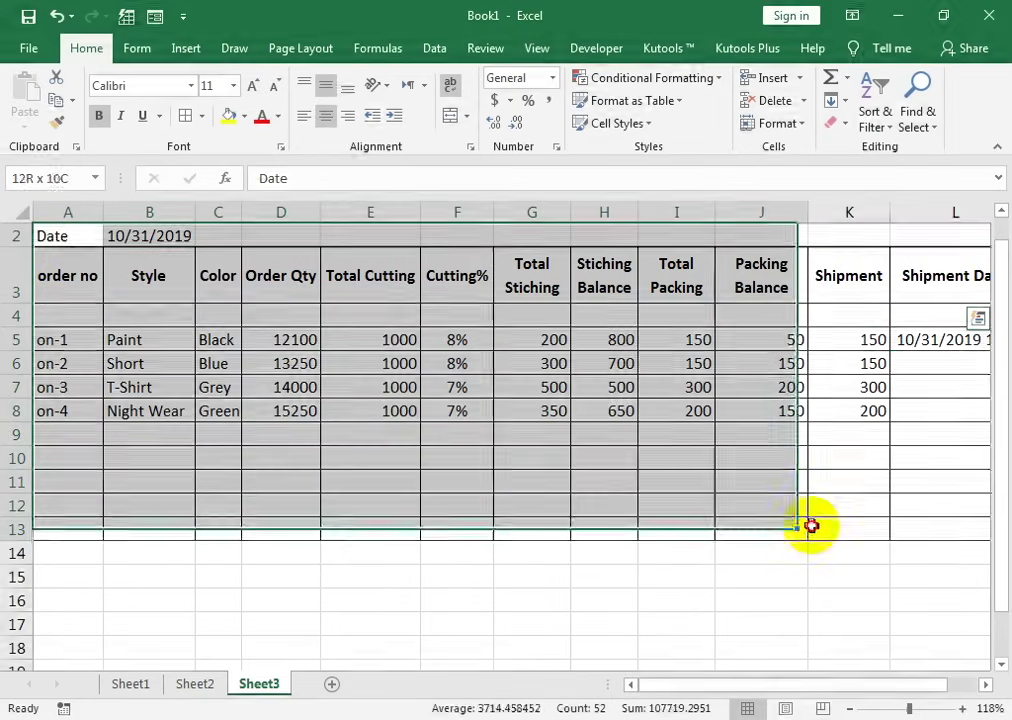
left_click(537, 48)
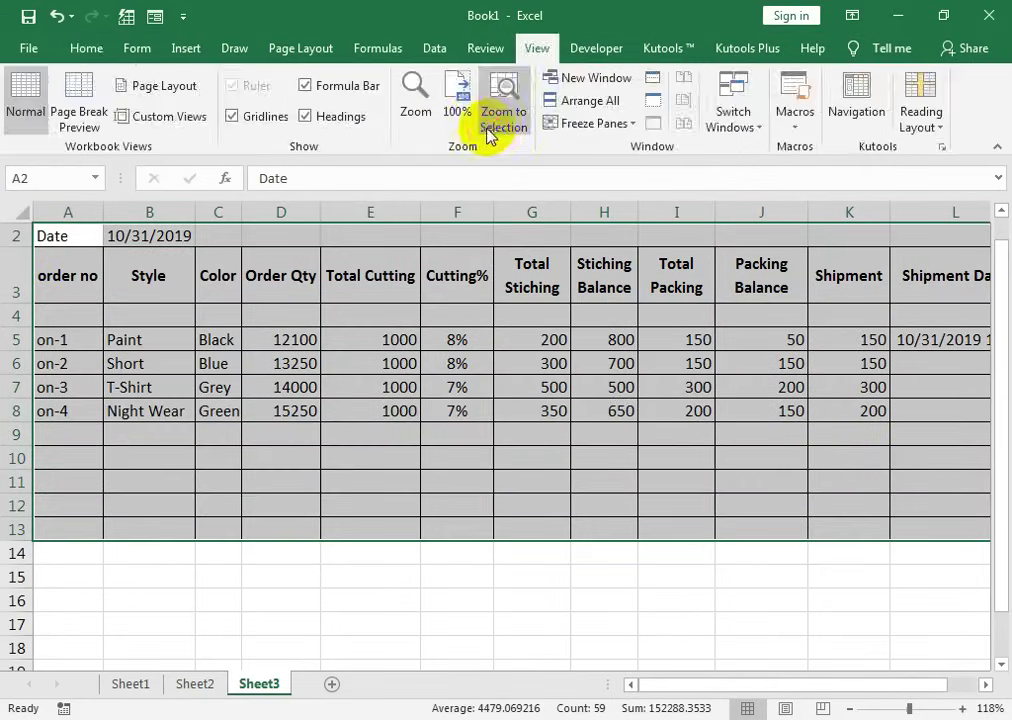
left_click(492, 120)
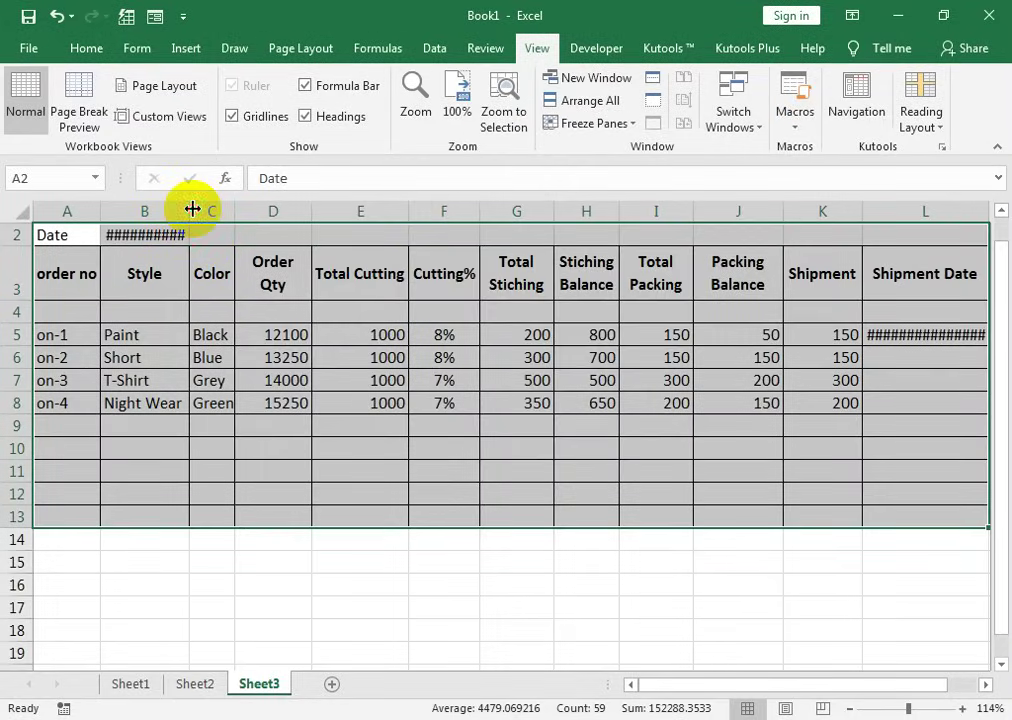
double_click(190, 210)
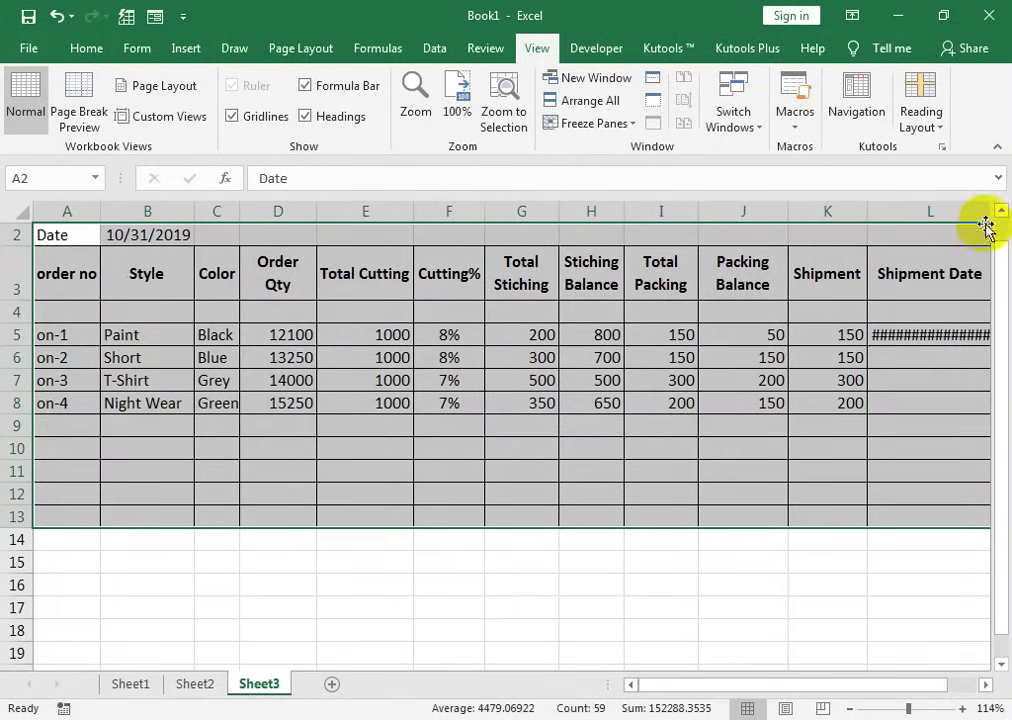
left_click(988, 228)
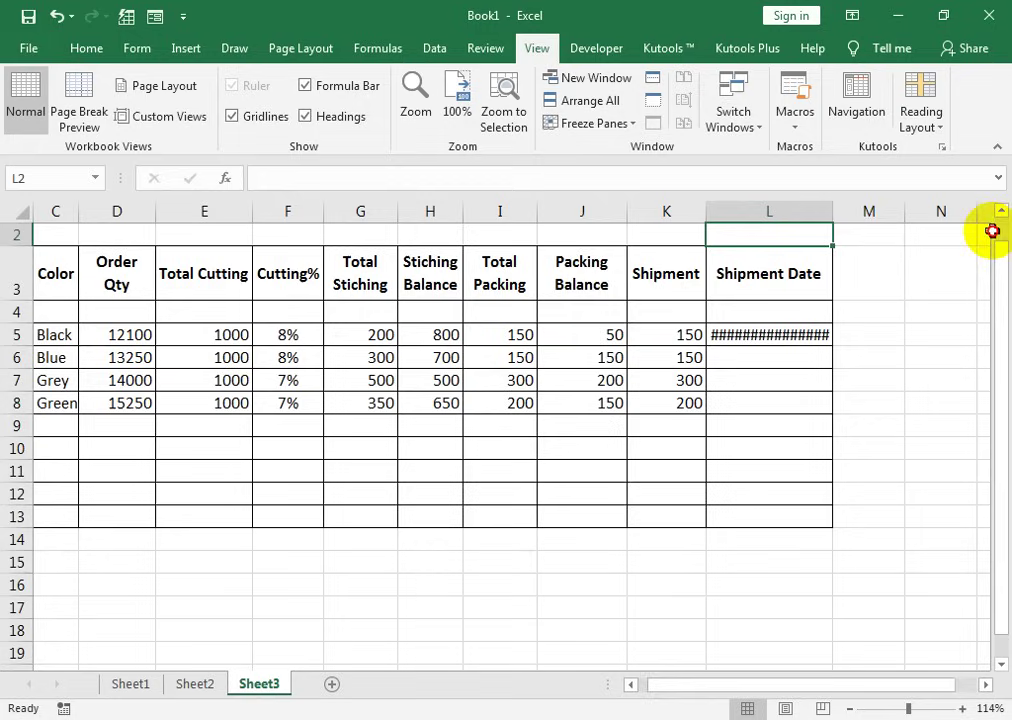
double_click(833, 211)
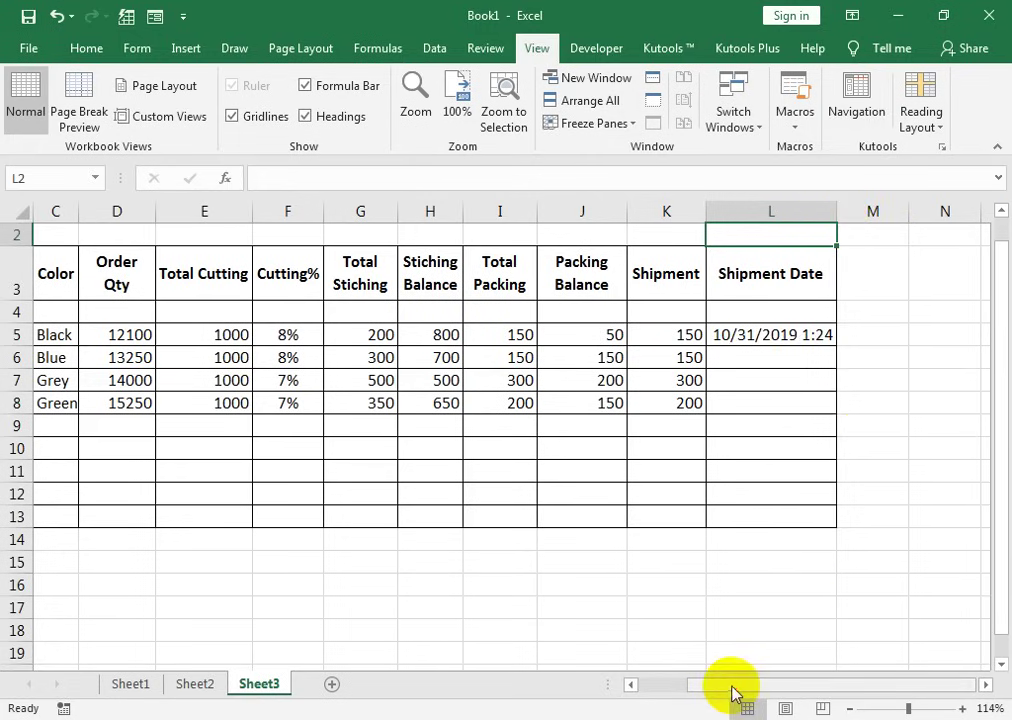
left_click_drag(730, 684, 680, 684)
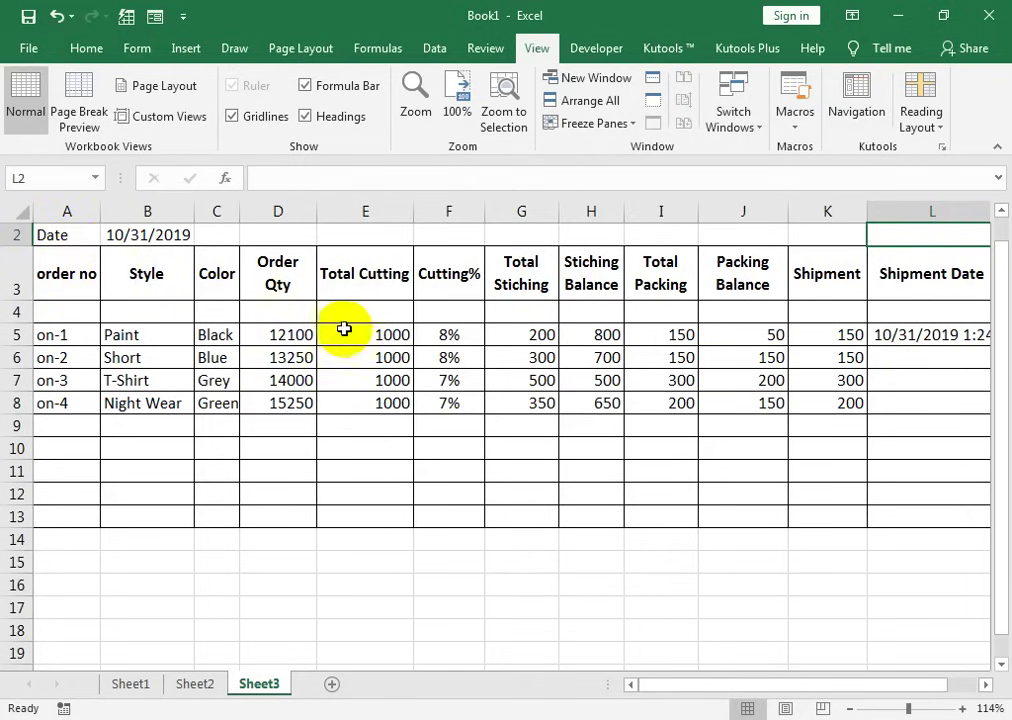
Insert two blank rows at row 2, above the Date line
left_click(10, 234)
right_click(10, 234)
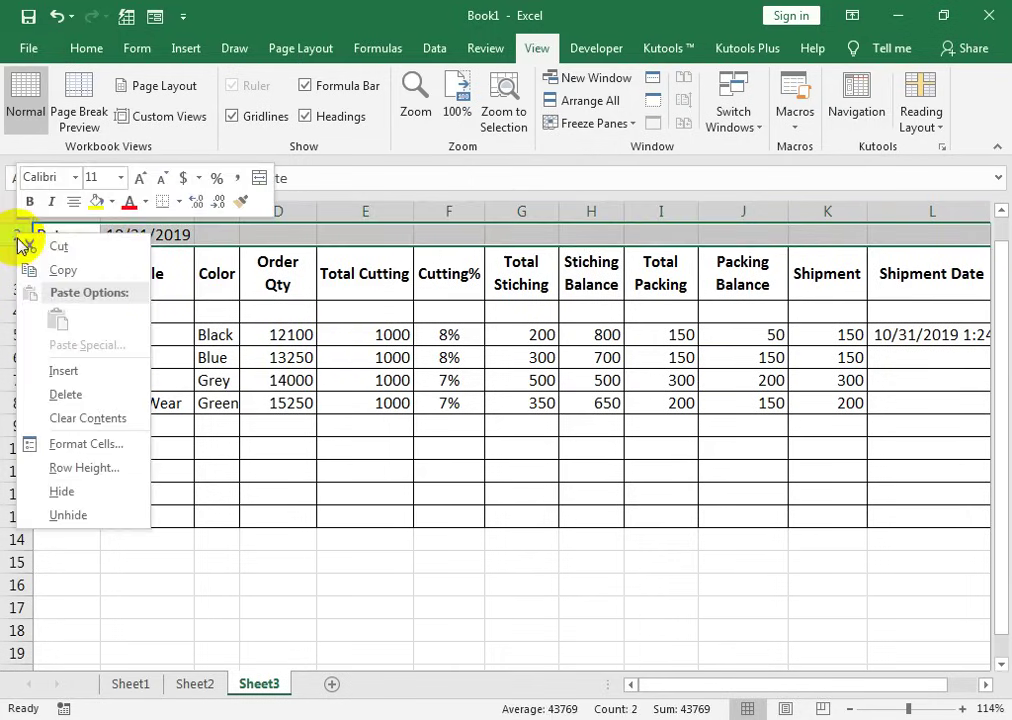
left_click(57, 372)
right_click(22, 240)
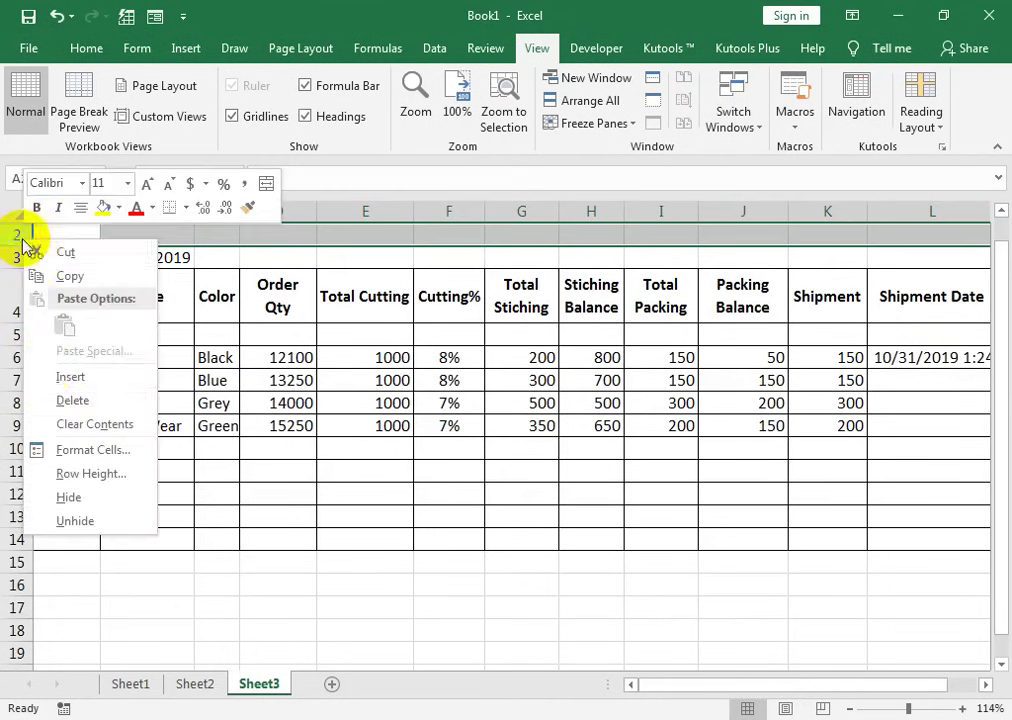
left_click(23, 438)
left_click(350, 263)
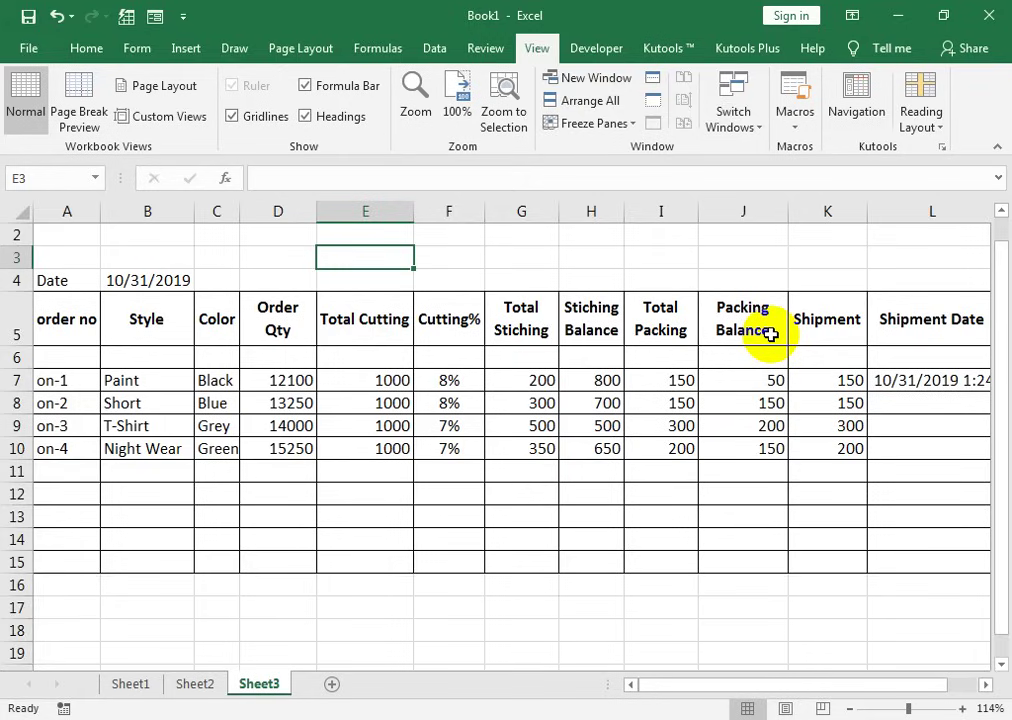
Merge and centre E4:F4 and G4:H4 with the headers 'Cutting' and 'Stiching'
left_click_drag(332, 280, 452, 272)
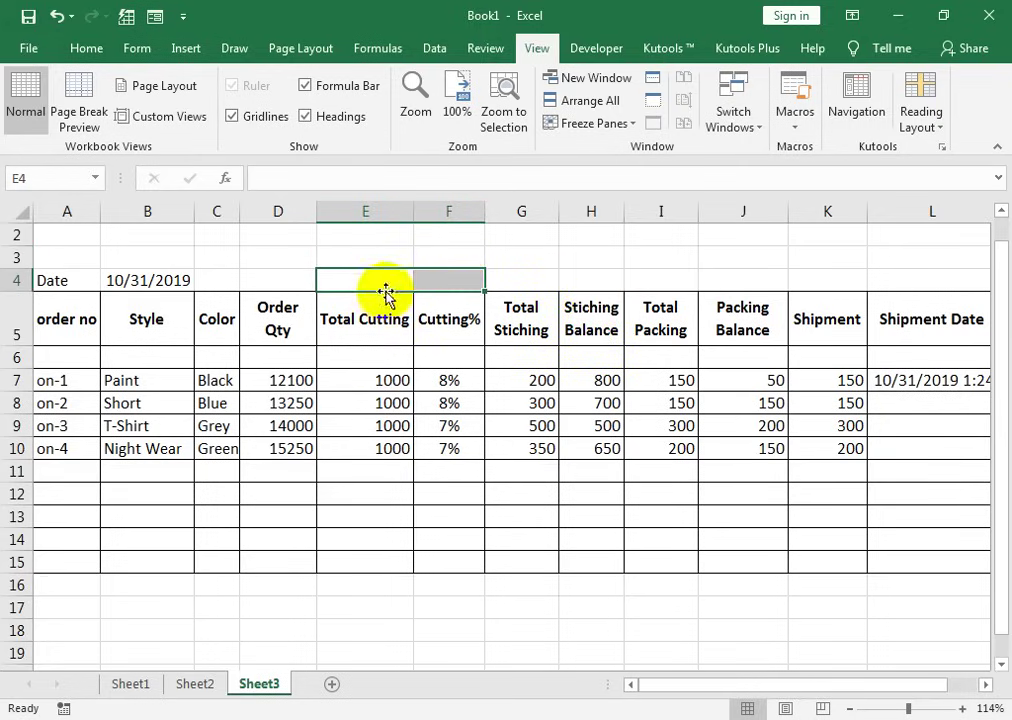
left_click(86, 48)
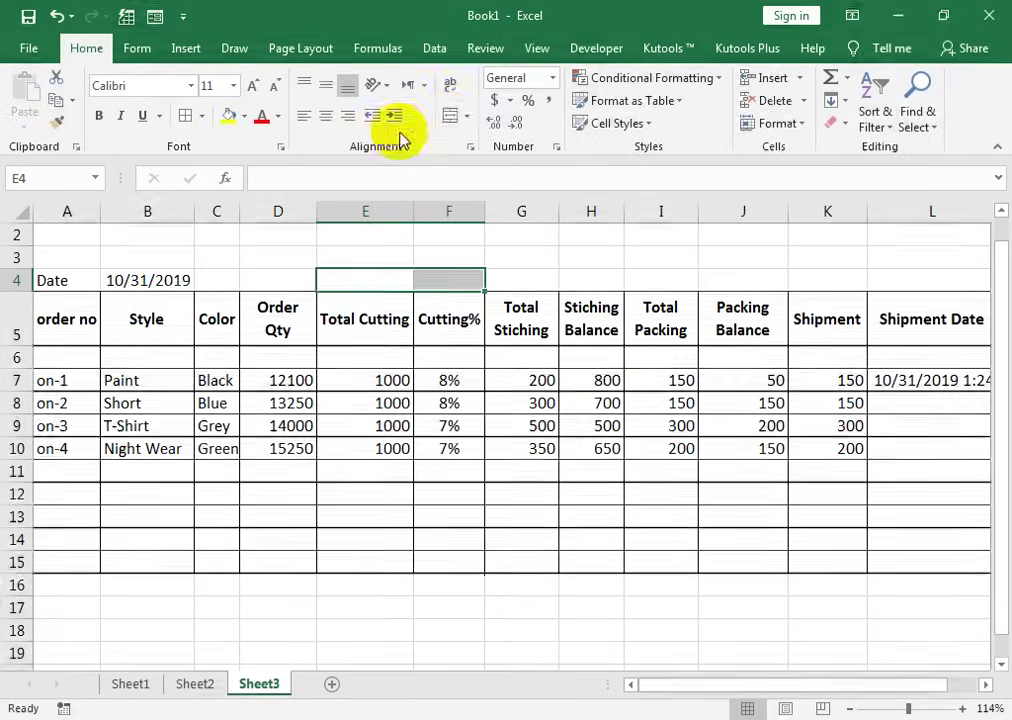
left_click(450, 116)
type("Cutting")
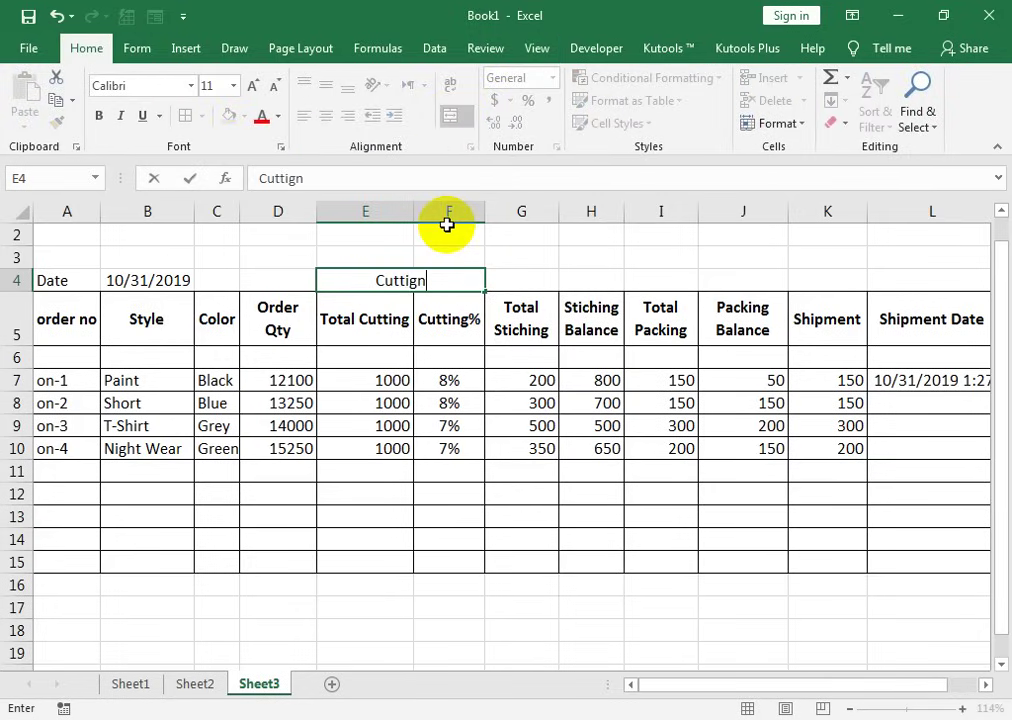
key("Tab")
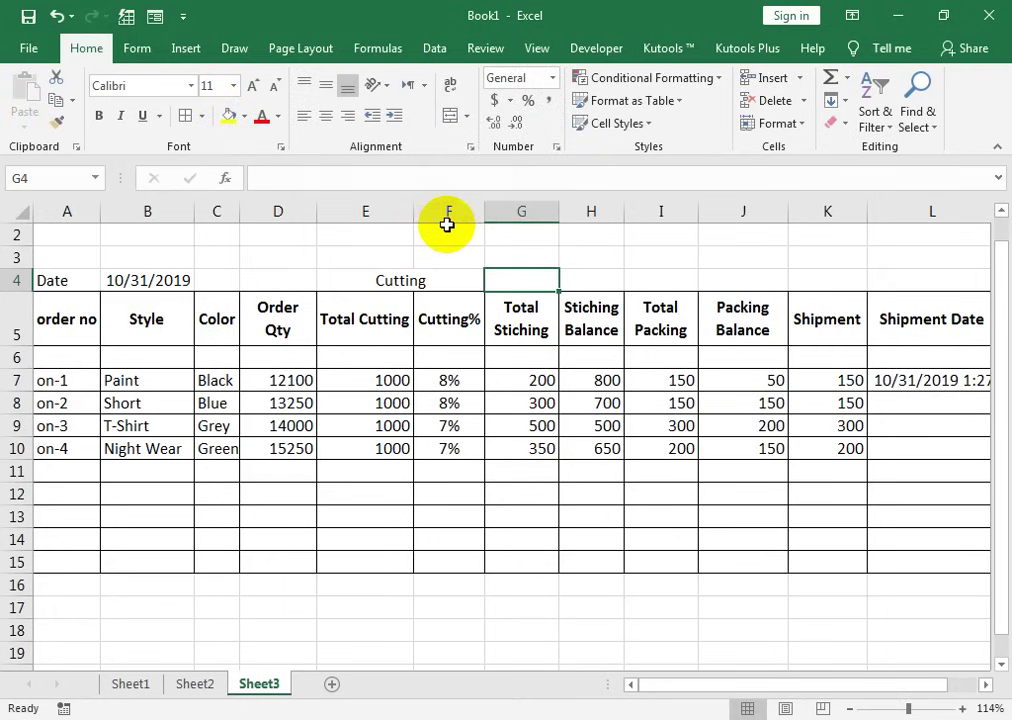
left_click_drag(538, 280, 591, 280)
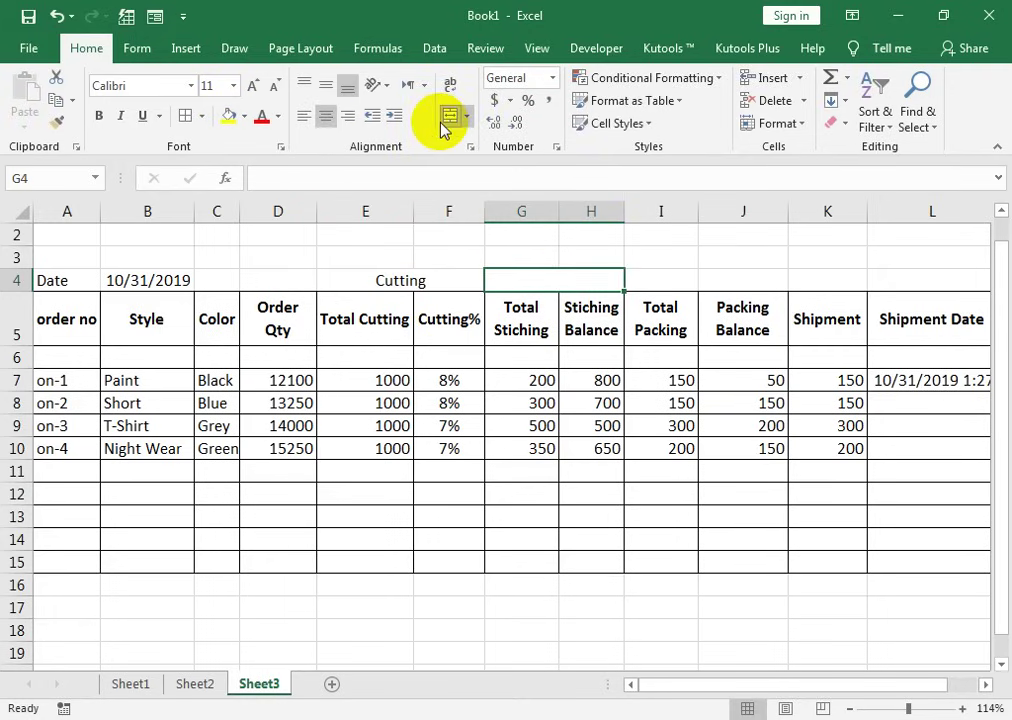
type("Stiching")
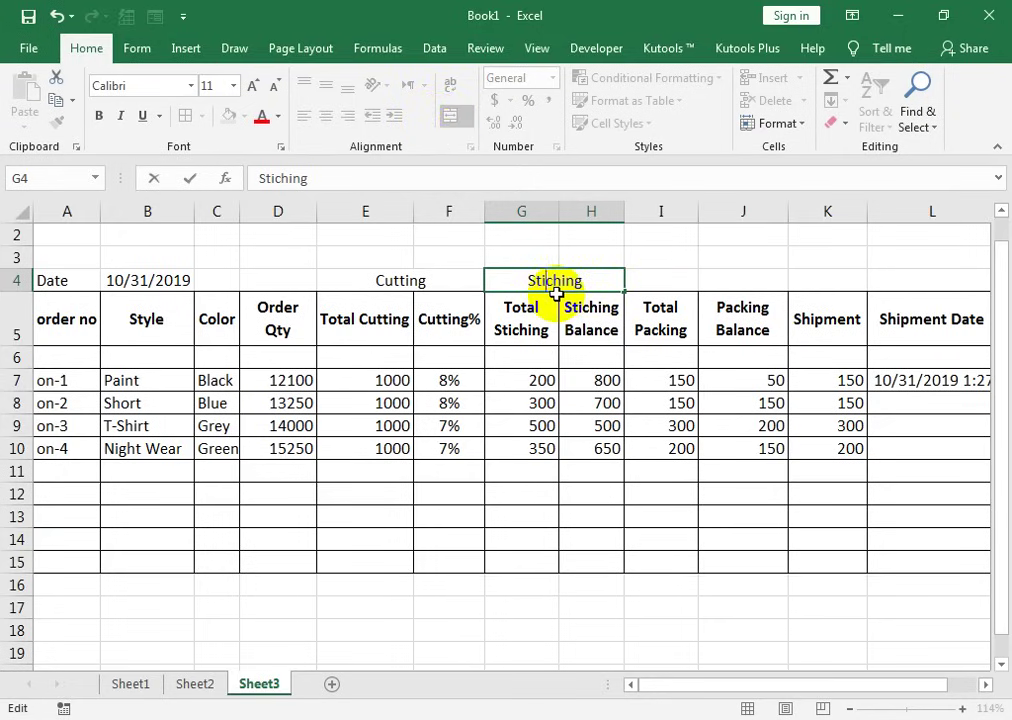
type("t")
left_click(612, 322)
Merge and centre I4:J4 and K4:L4 with the headers 'Packing' and 'Shipment'
left_click_drag(662, 280, 708, 276)
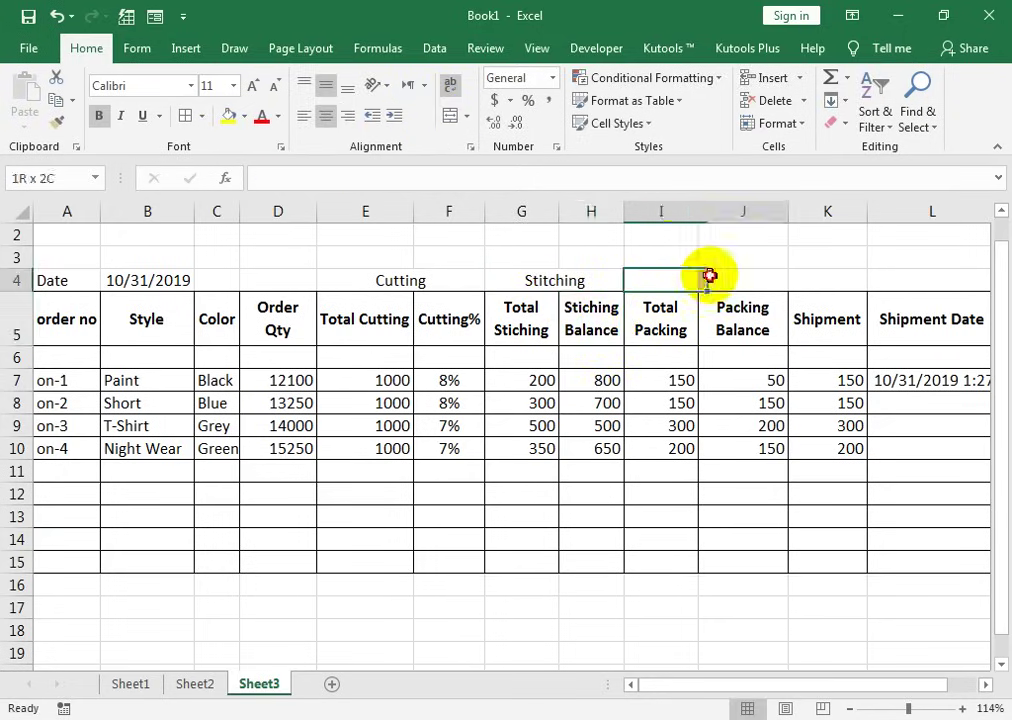
left_click(450, 117)
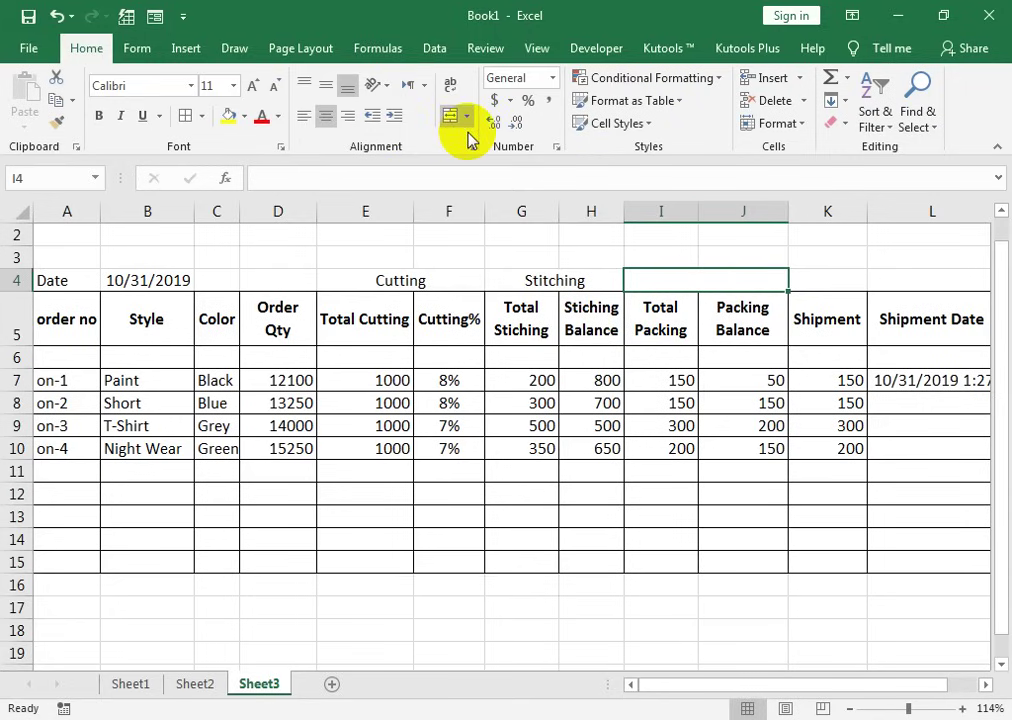
type("Packi")
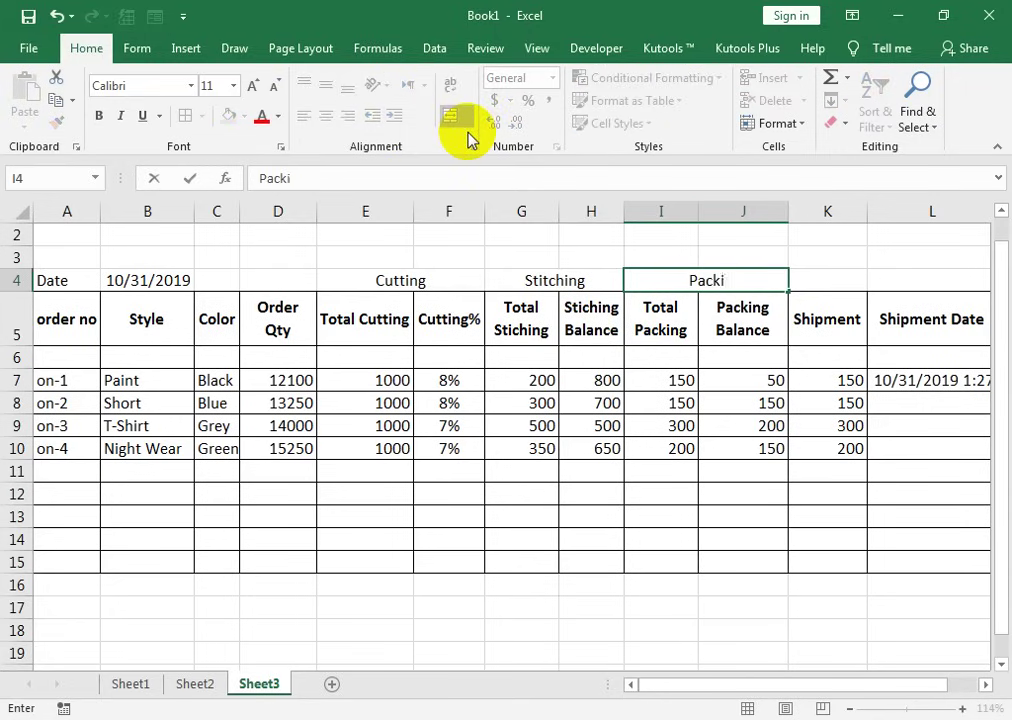
key("Return")
key("Up")
key("Right")
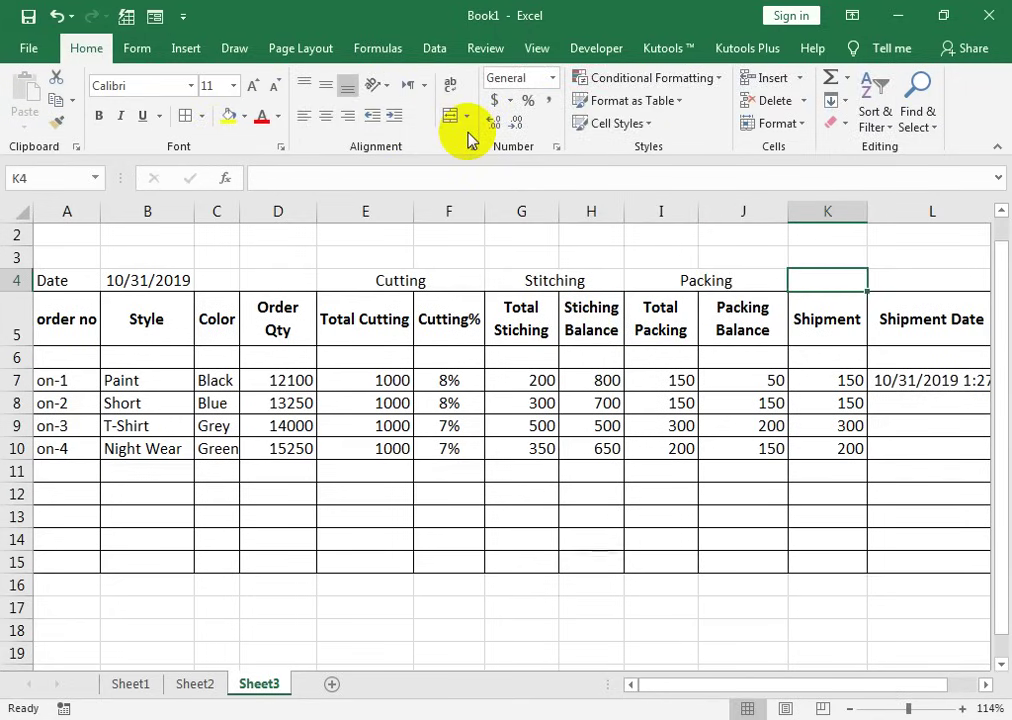
key("shift+Right")
left_click(452, 117)
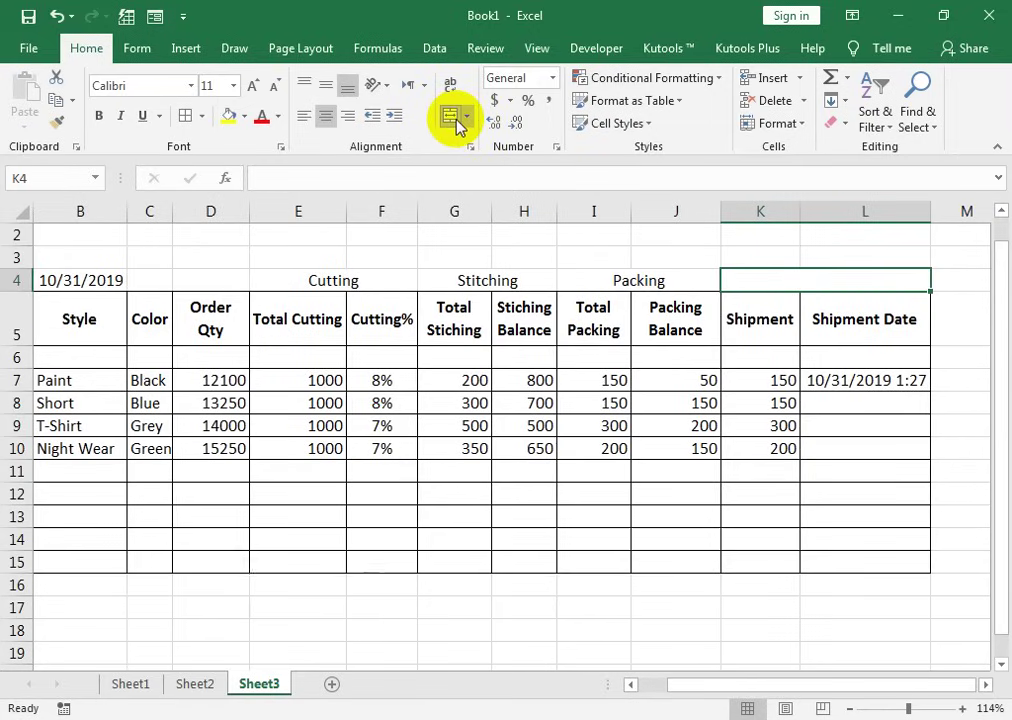
type("Shipment")
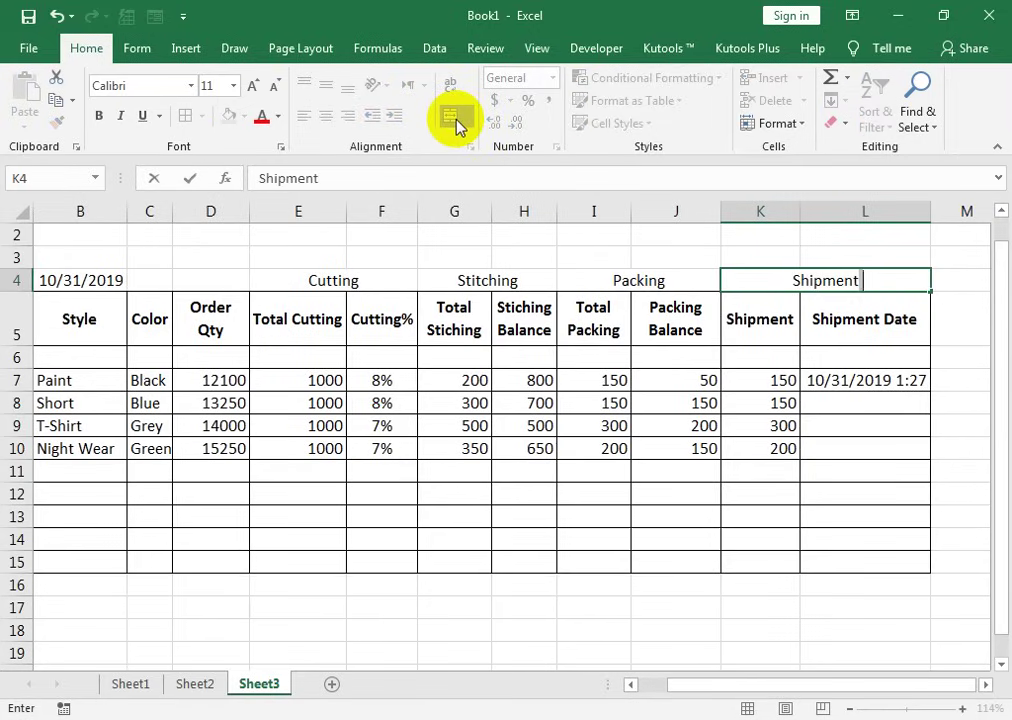
key("Return")
Apply All Borders to the group header row E4:L4
mouse_move(791, 287)
left_mouse_down()
mouse_move(460, 257)
mouse_move(315, 284)
left_mouse_up()
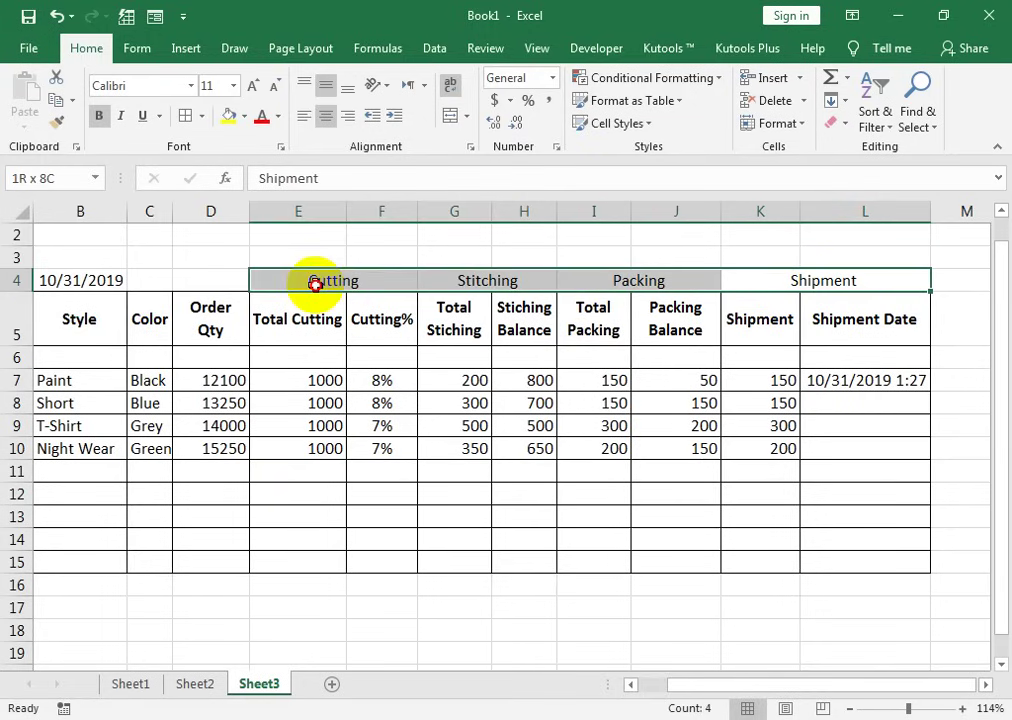
left_click(201, 116)
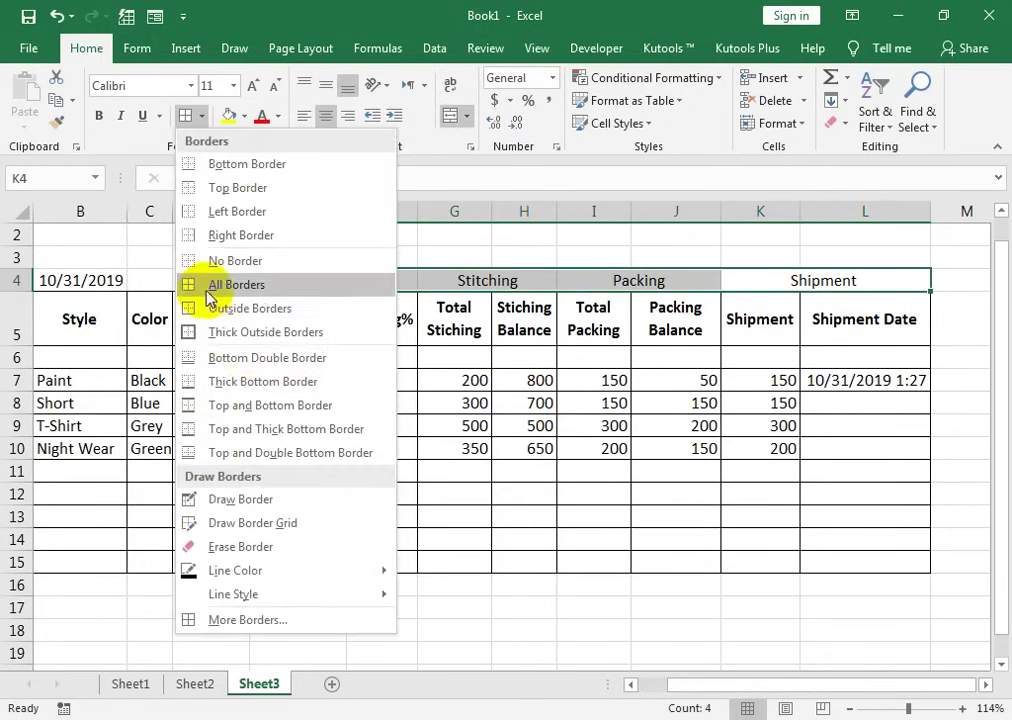
left_click(236, 285)
left_click(410, 378)
Reapply borders to the merged Cutting, Stitching, Packing and Shipment header cells
left_click(345, 282)
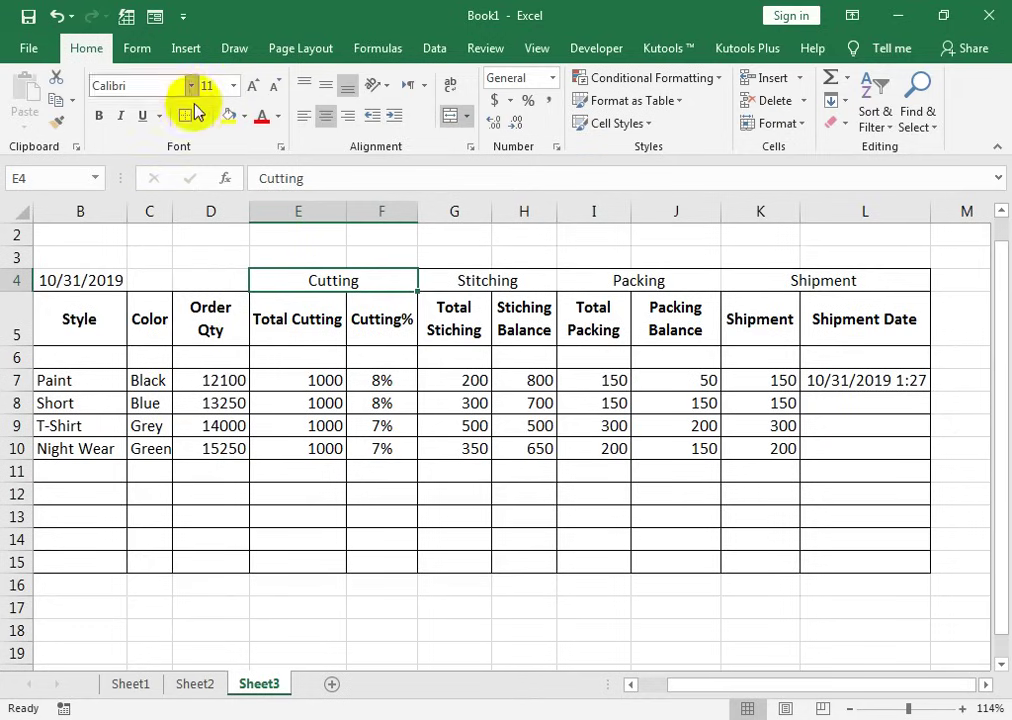
left_click(490, 280)
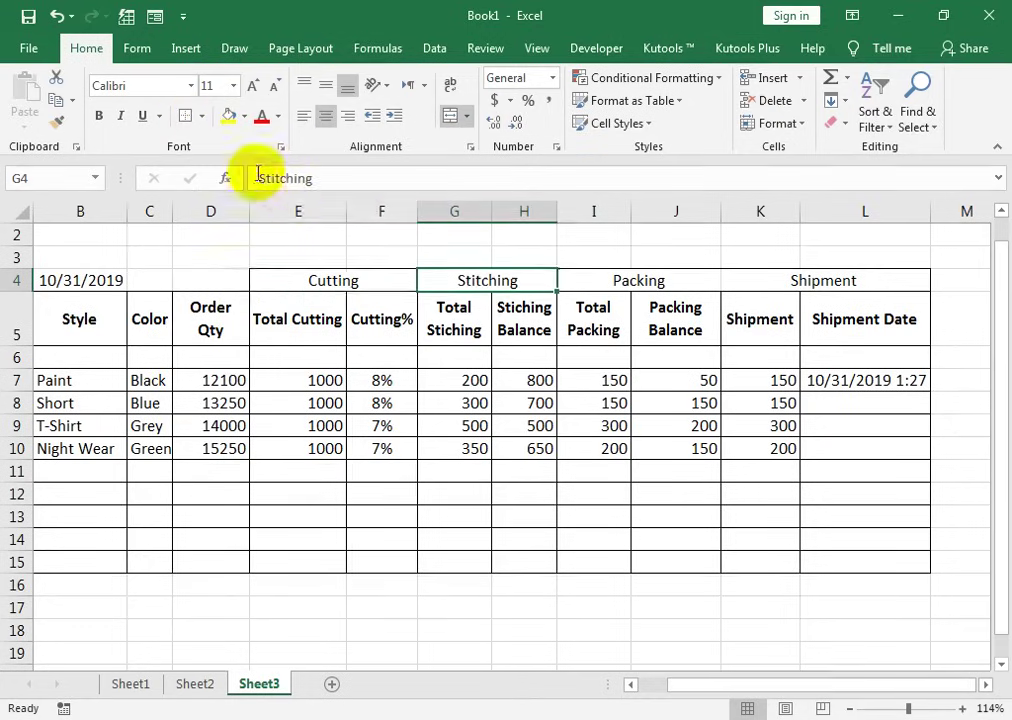
left_click(611, 287)
left_click(201, 116)
left_click(622, 281)
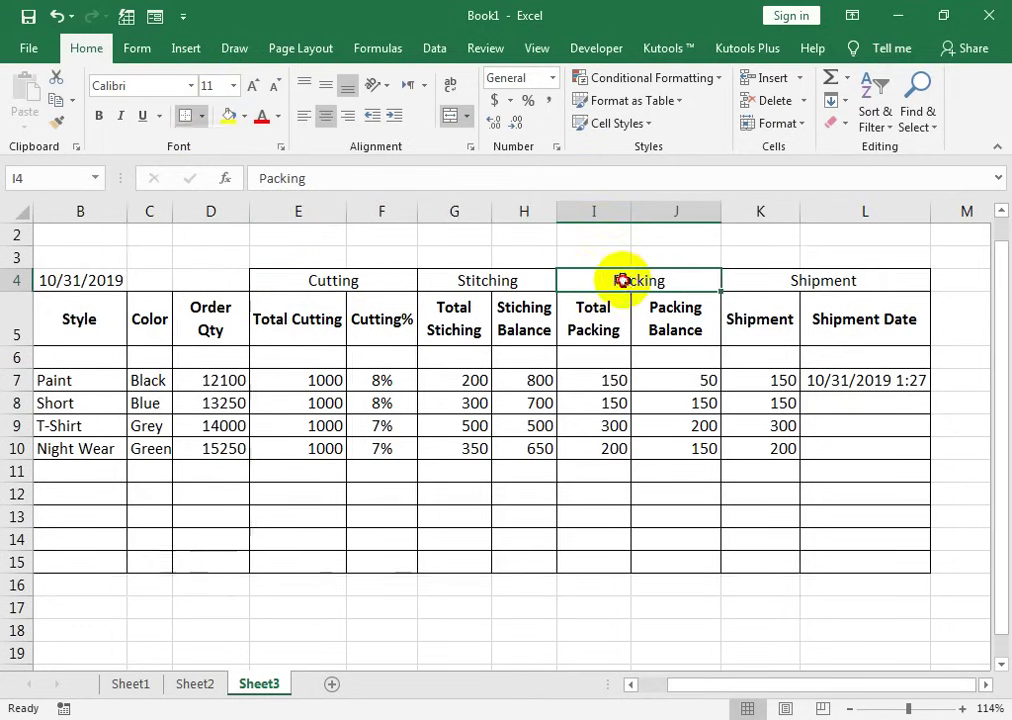
left_click(183, 117)
left_click(751, 282)
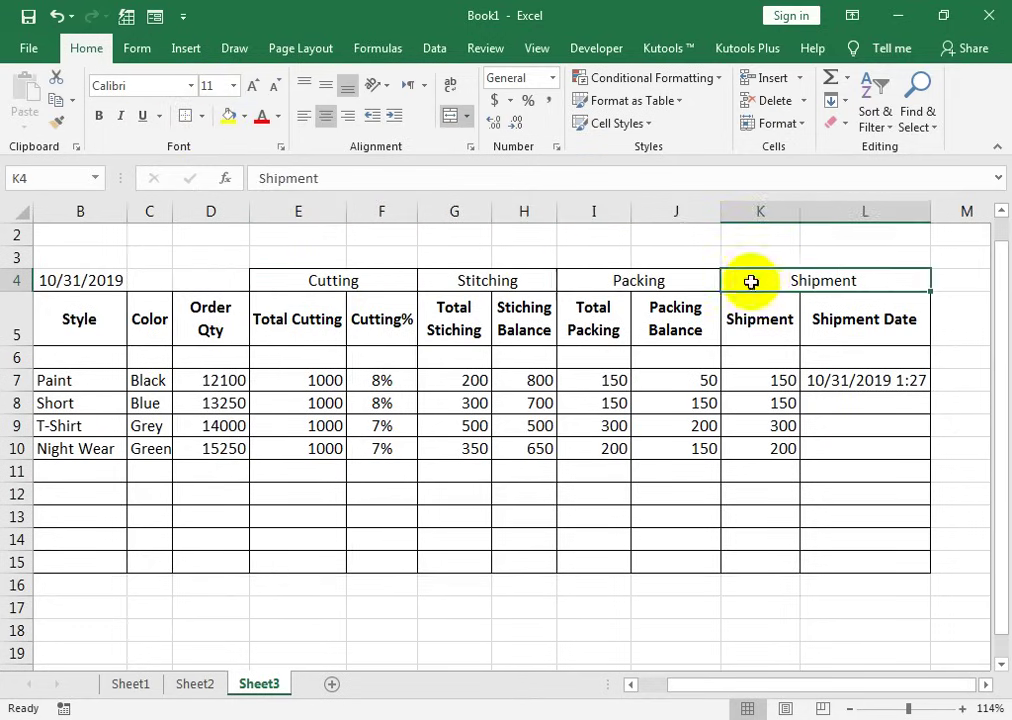
left_click(385, 320)
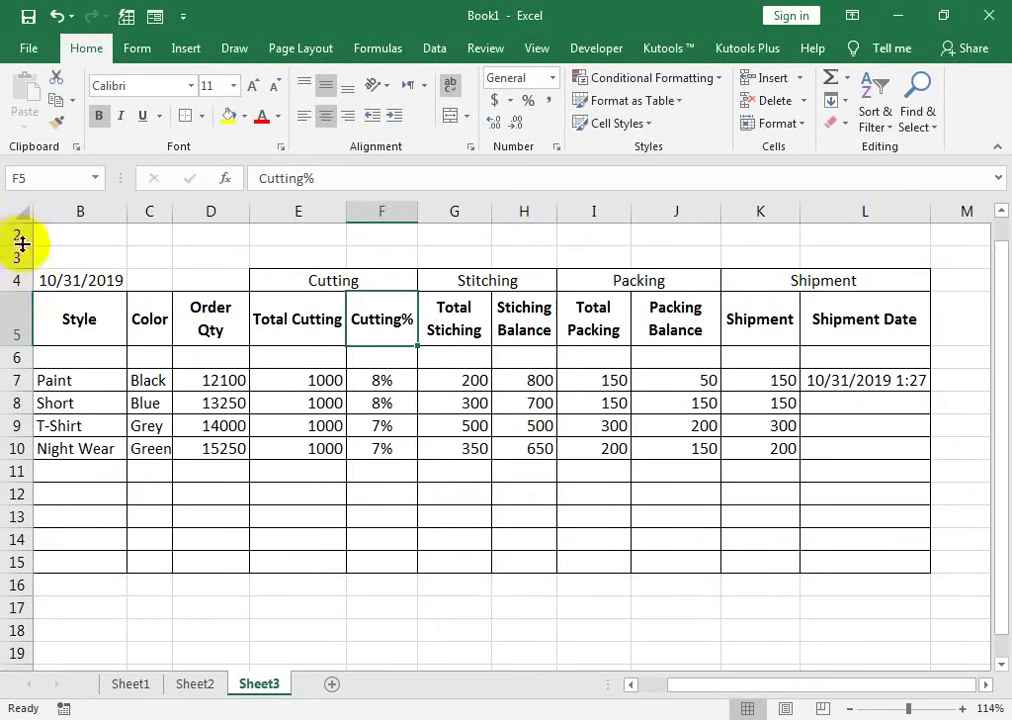
Make row 2 30.75 points tall, then merge B3:L3 and enter 'DAILY PRODUCTION REPORT'
left_click_drag(17, 240, 17, 329)
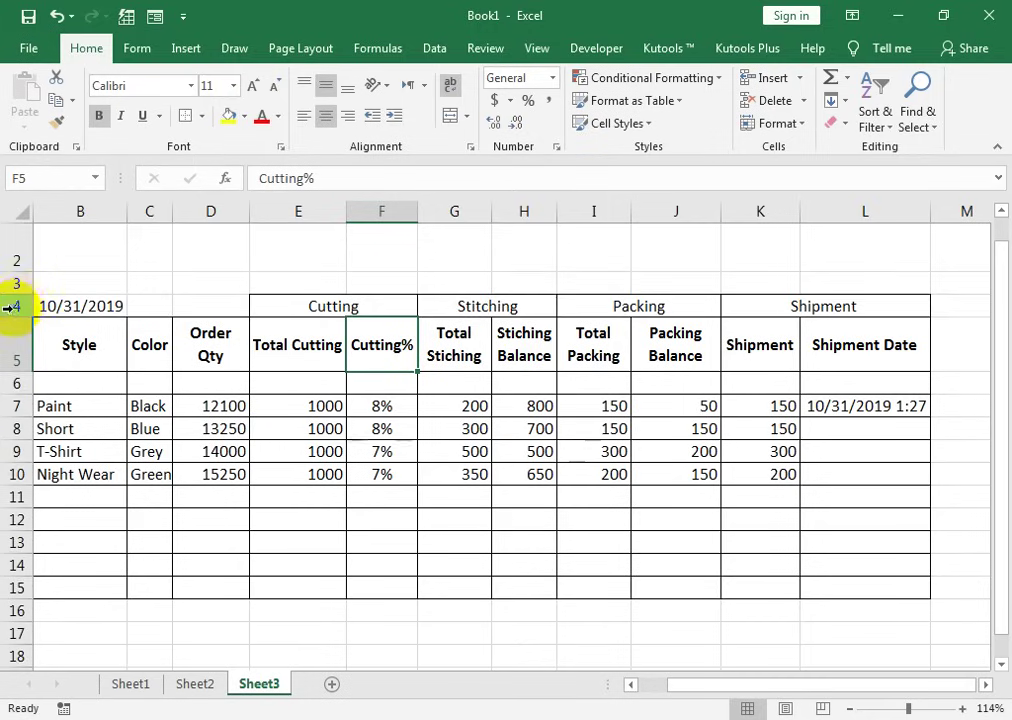
left_click_drag(84, 293, 805, 310)
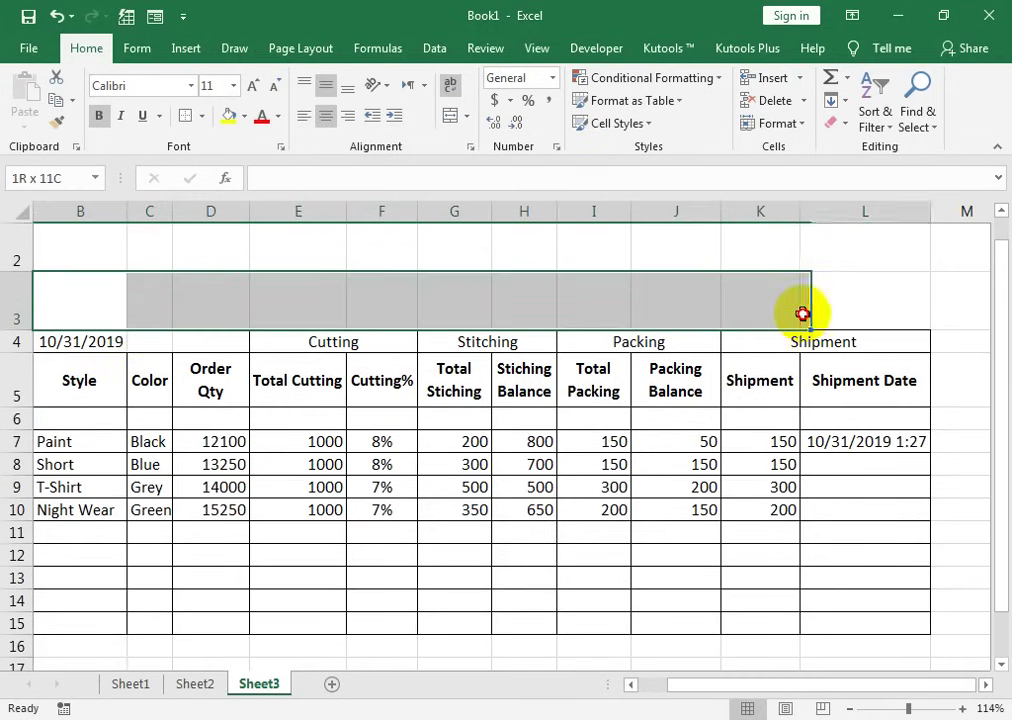
left_click(451, 115)
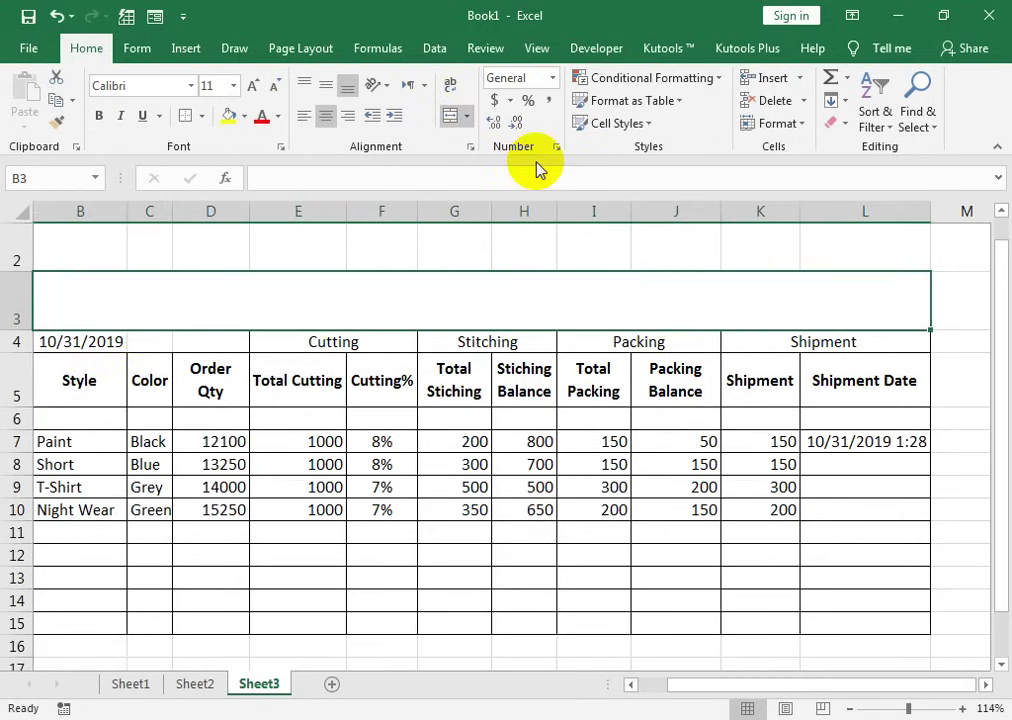
type("D")
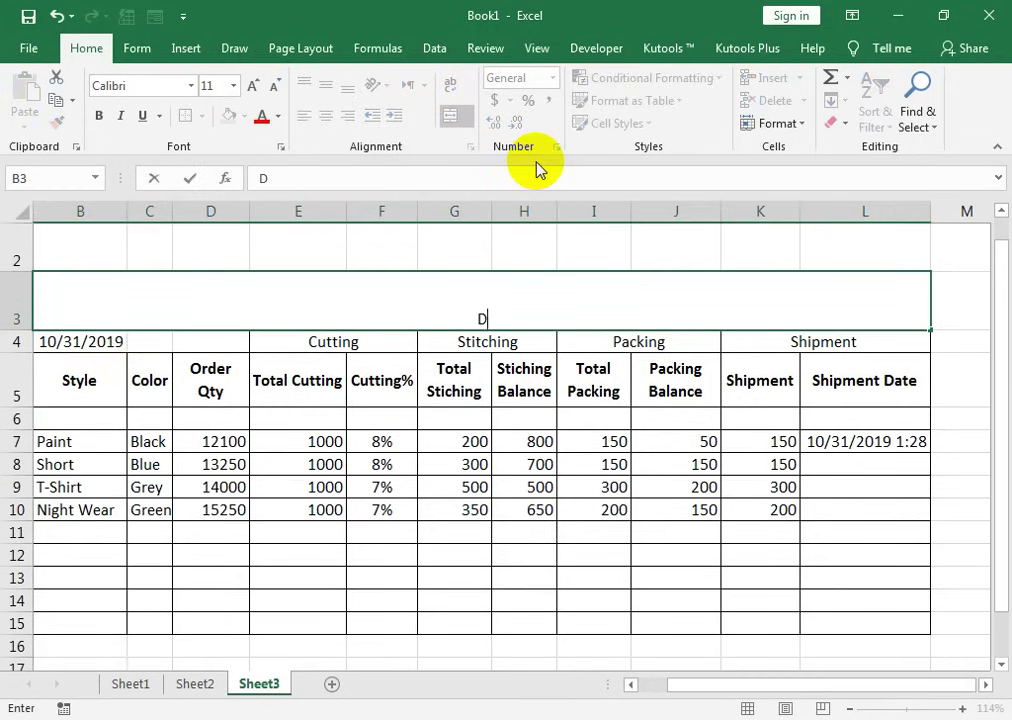
type("AILY PRODUCTION REPORT")
left_click(508, 309)
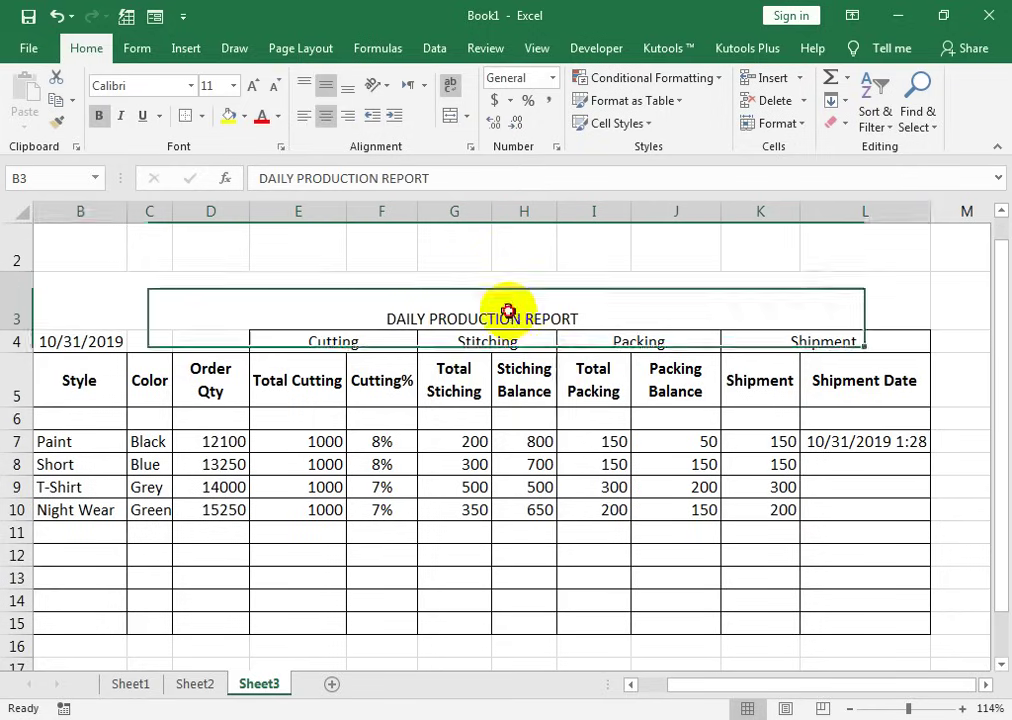
Centre the title vertically and make it 28-point bold
left_click(325, 88)
left_click(254, 86)
left_click(254, 86)
left_click(254, 86)
left_click(254, 86)
left_click(254, 86)
left_click(254, 86)
left_click(254, 86)
left_click(254, 86)
left_click(254, 86)
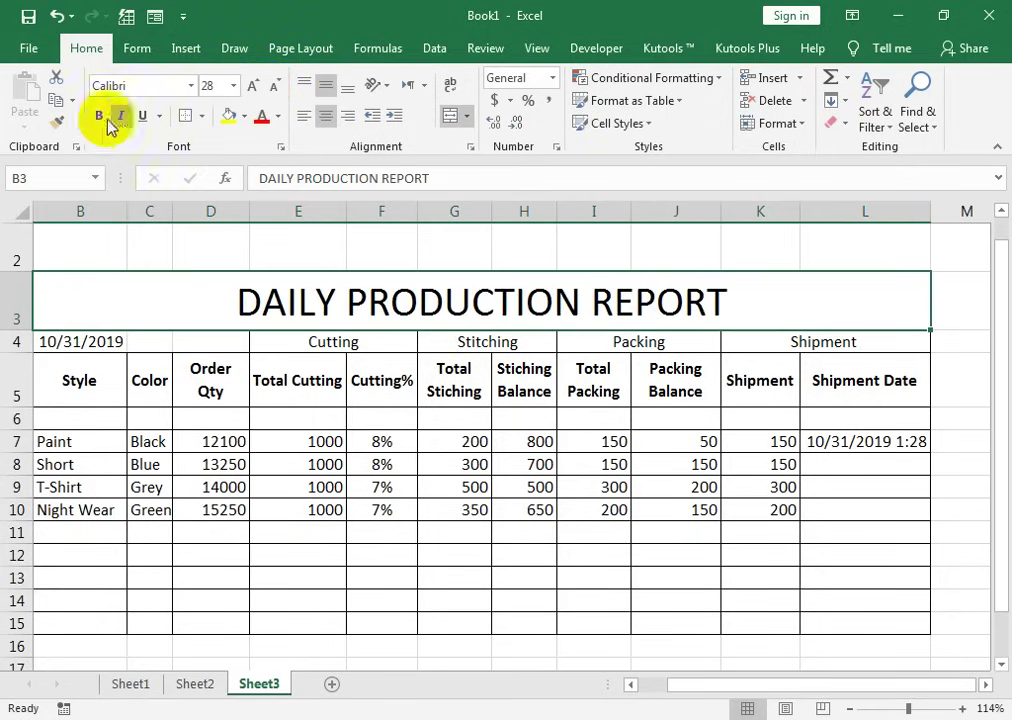
left_click(99, 117)
Give the title cell a dark navy fill with white text
left_click(244, 117)
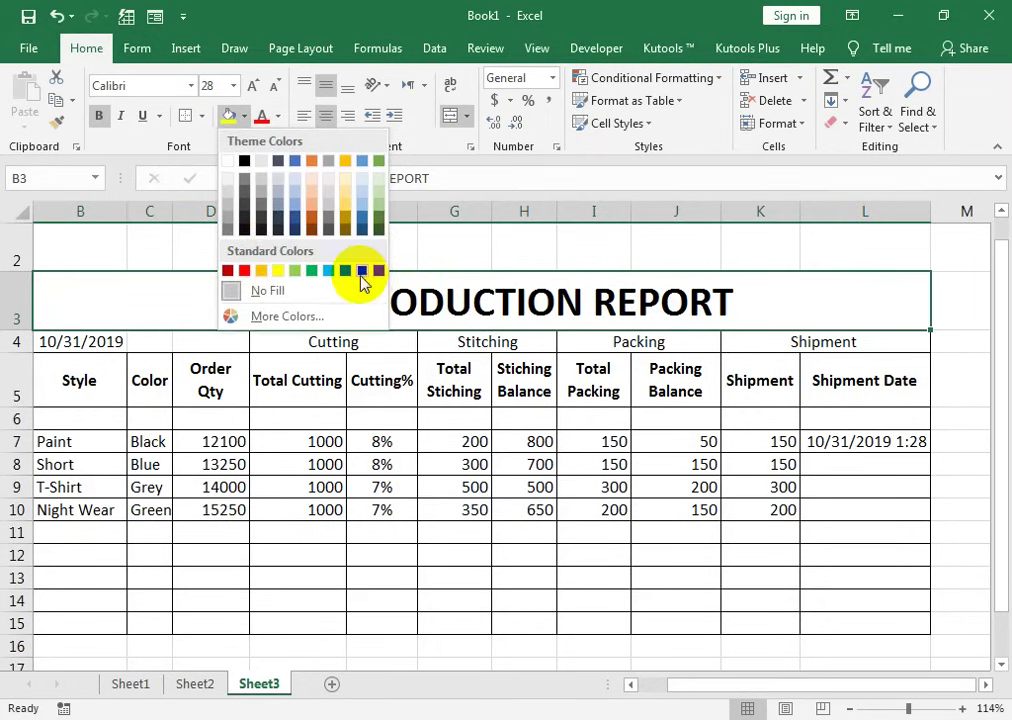
left_click(359, 271)
left_click(277, 117)
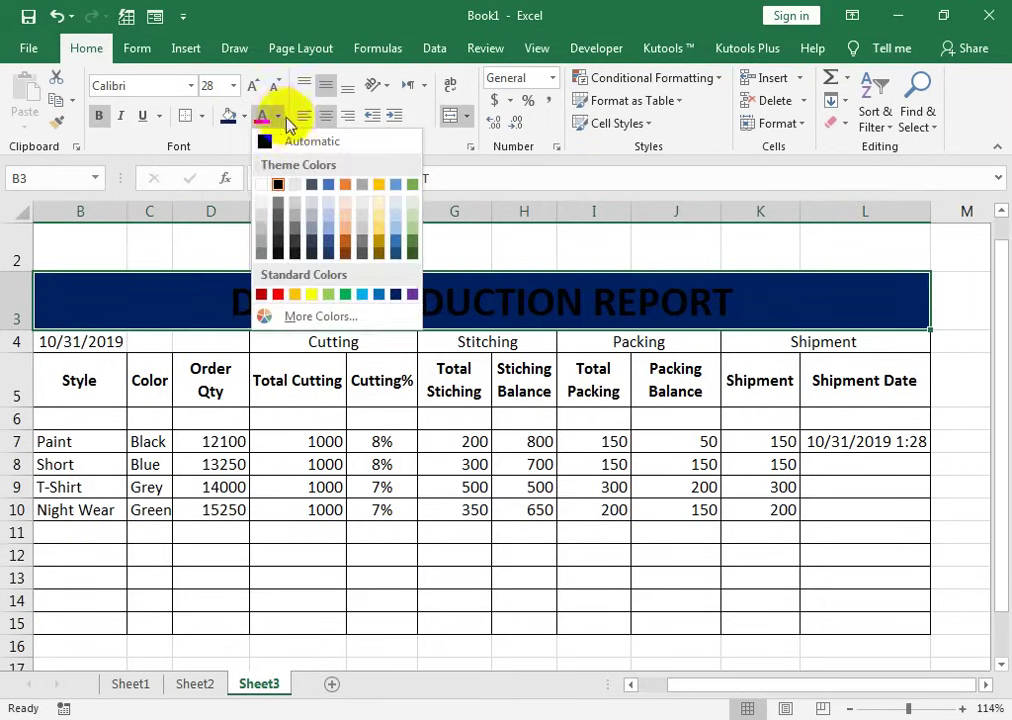
left_click(261, 181)
left_click(470, 380)
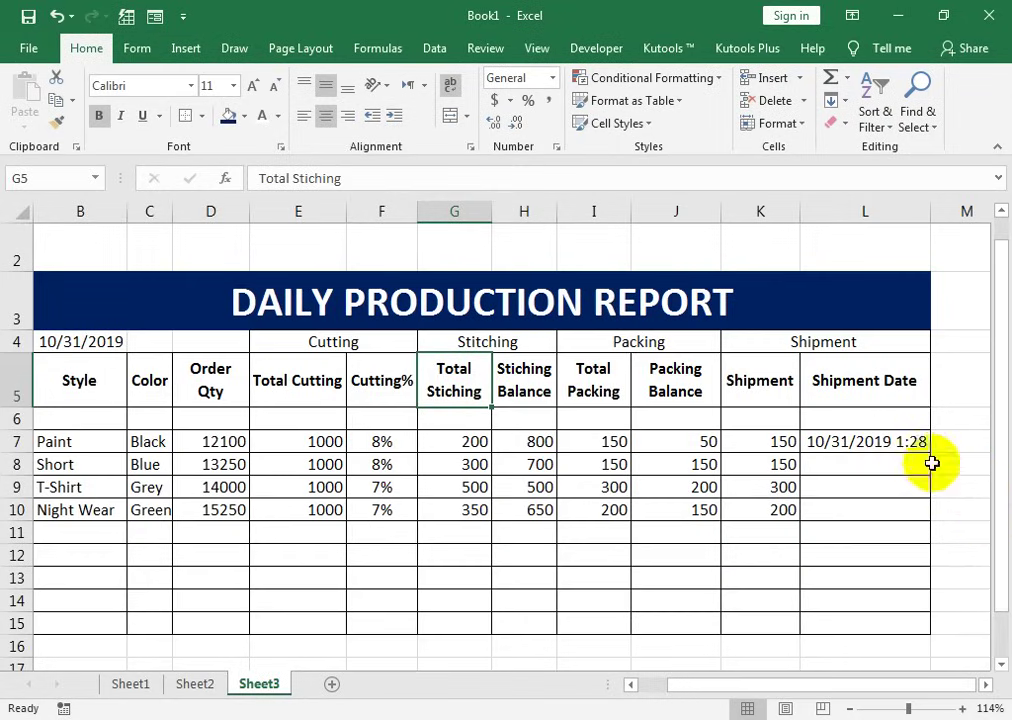
left_click(886, 442)
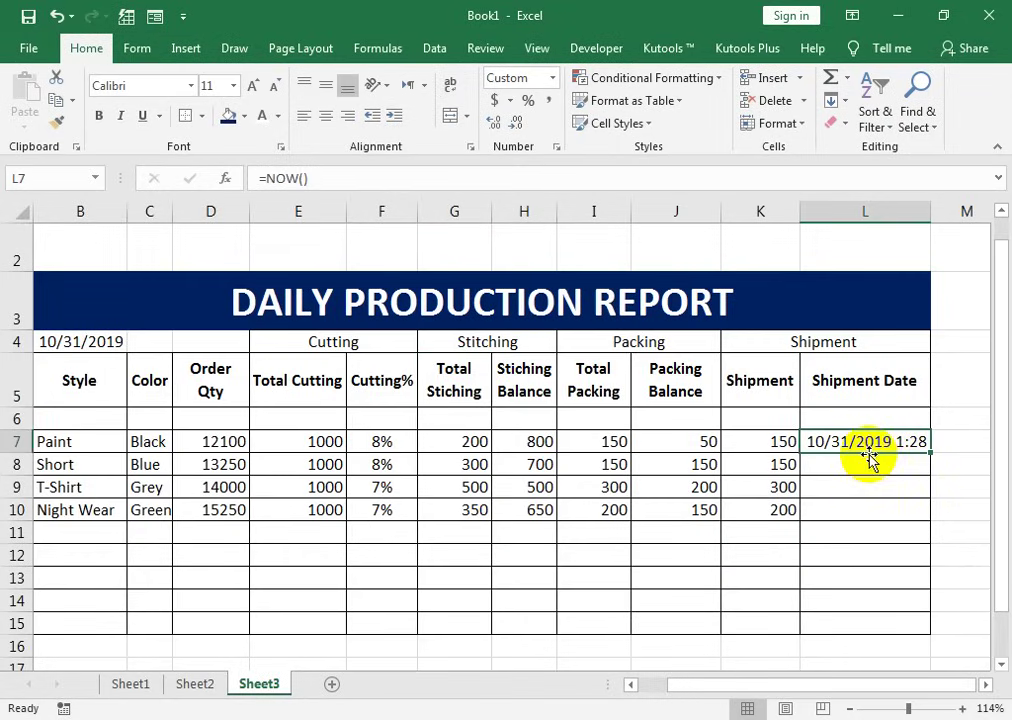
Enter 'Y' in cell L2, then select the NOW() shipment date in L7
left_click(845, 250)
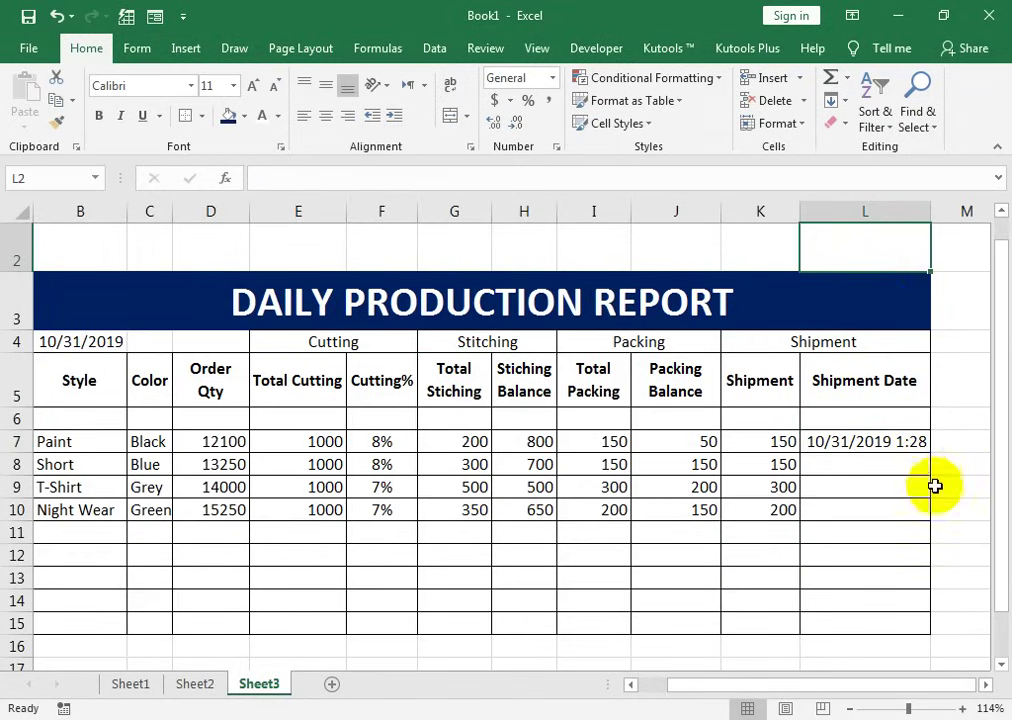
type("Y")
left_click(905, 502)
left_click(868, 440)
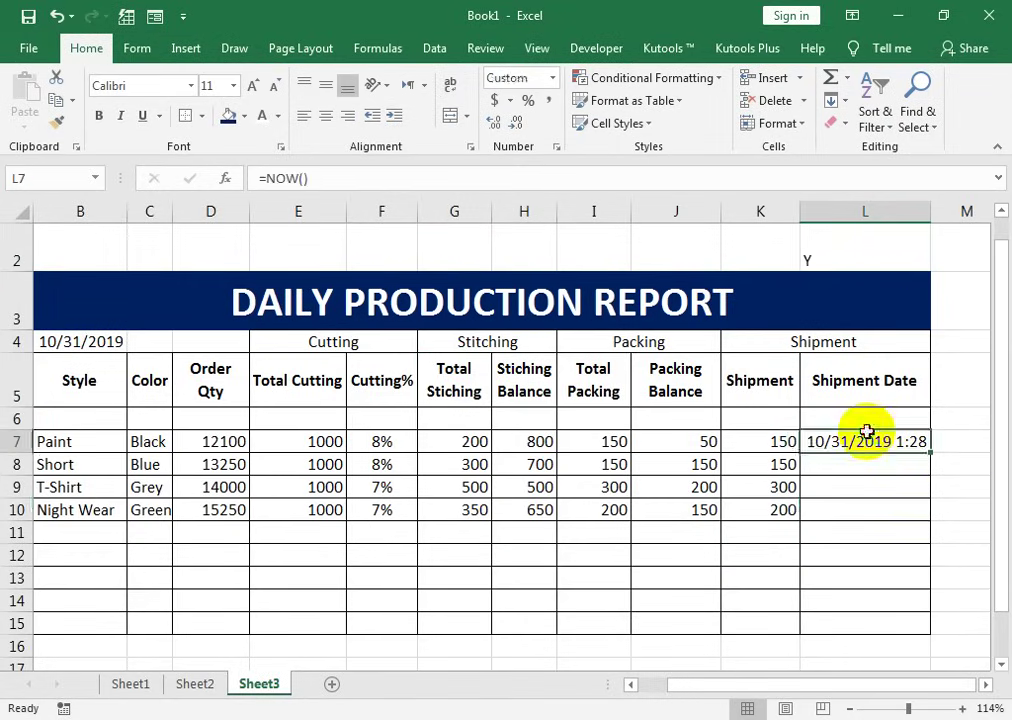
left_click(805, 262)
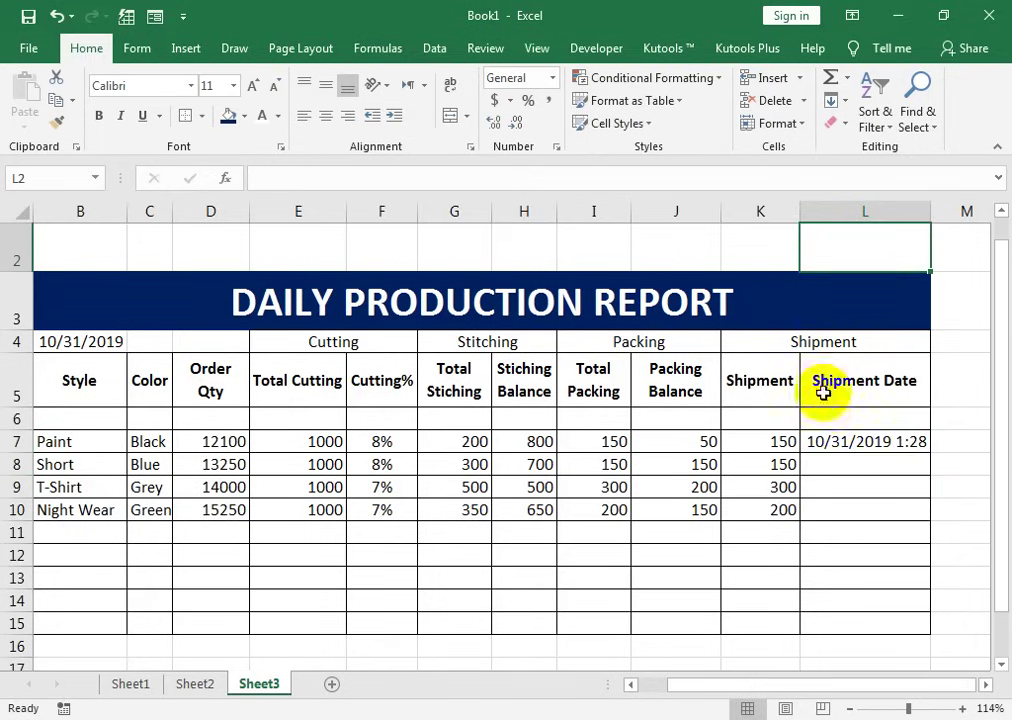
left_click(822, 441)
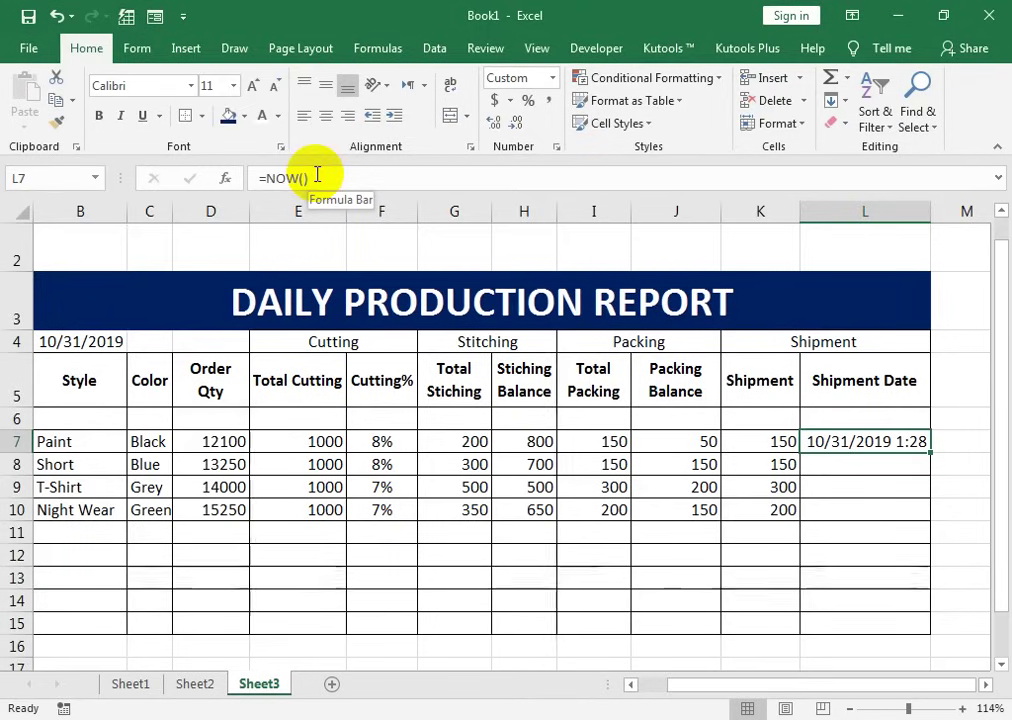
Copy L7 and paste it back as the fixed value 10/31/2019 1:29
left_click(72, 100)
left_click(72, 127)
left_click(24, 125)
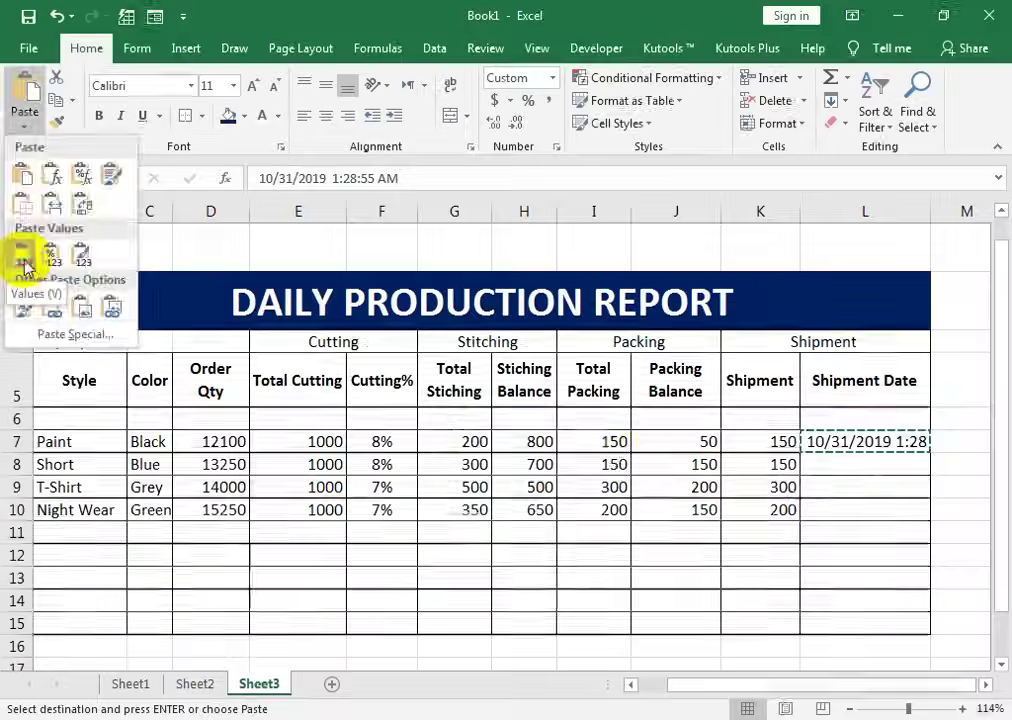
left_click(46, 358)
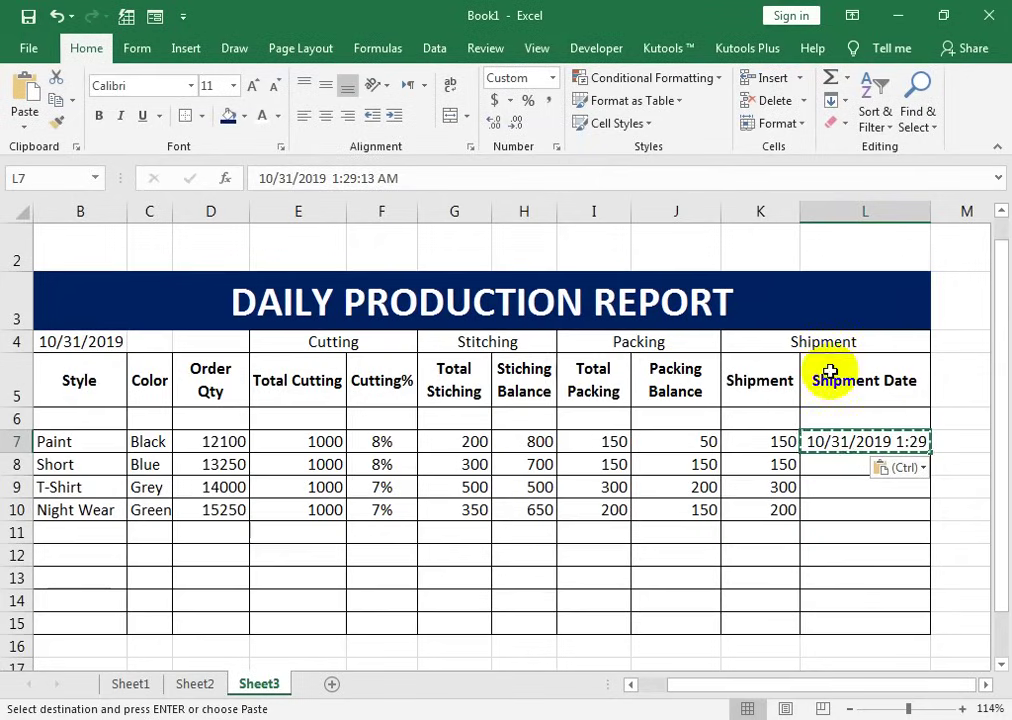
Clear the stray entry from cell L2
left_click(881, 241)
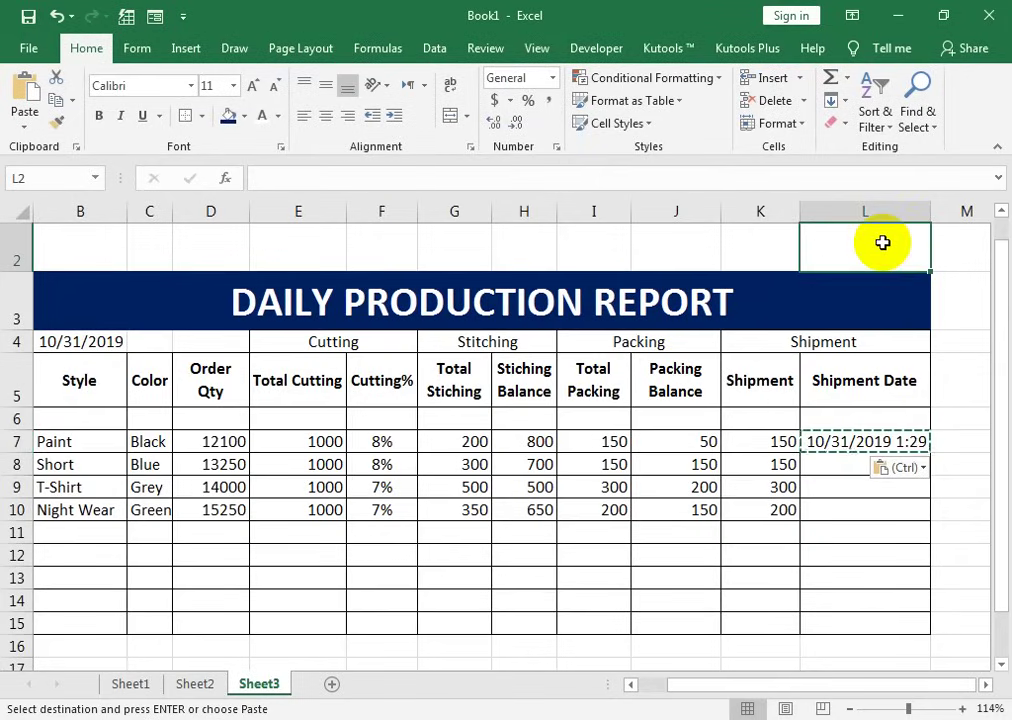
double_click(881, 241)
left_click(885, 380)
left_click(848, 266)
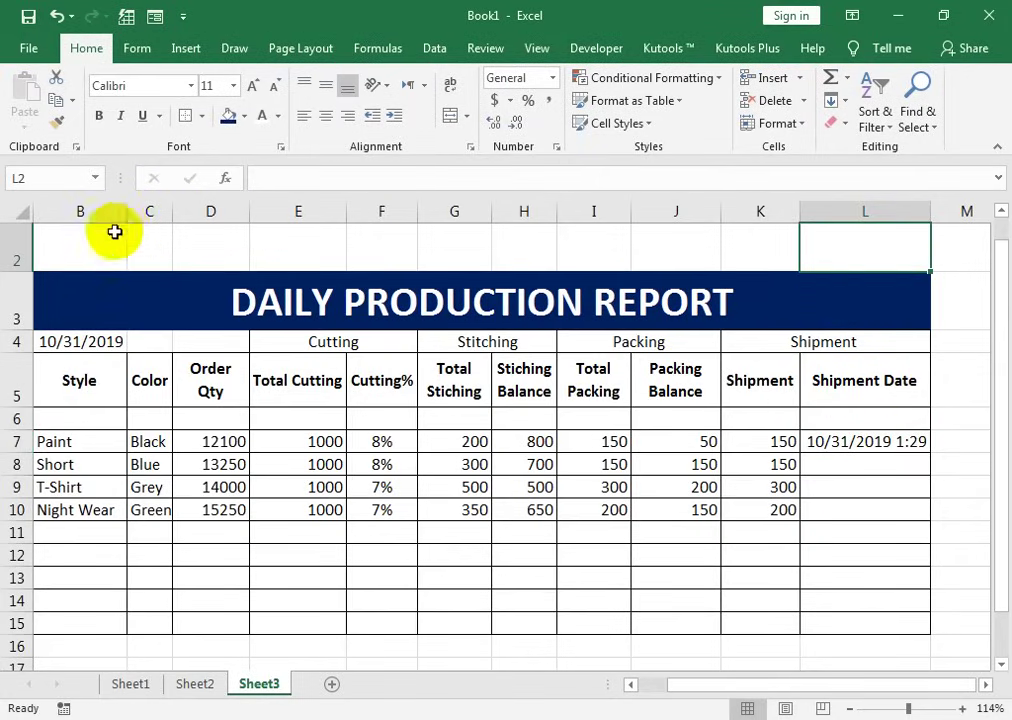
Make row 2 taller and insert a gold-style WordArt text box
mouse_move(63, 237)
left_mouse_down()
mouse_move(445, 271)
mouse_move(850, 245)
left_mouse_up()
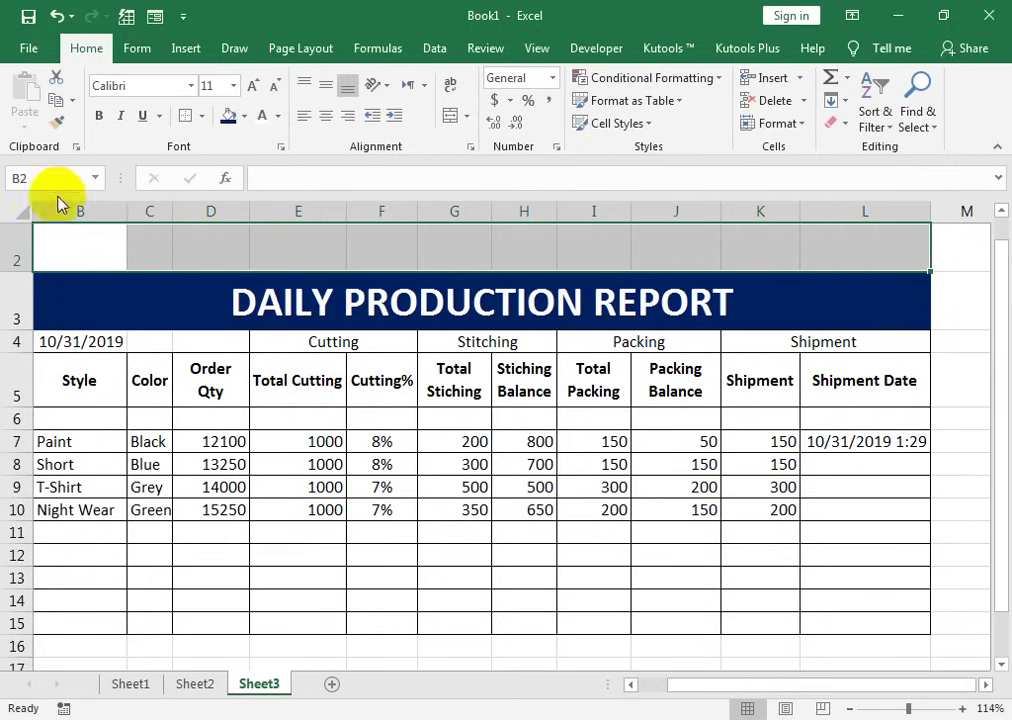
left_click_drag(18, 271, 19, 308)
left_click_drag(75, 251, 850, 280)
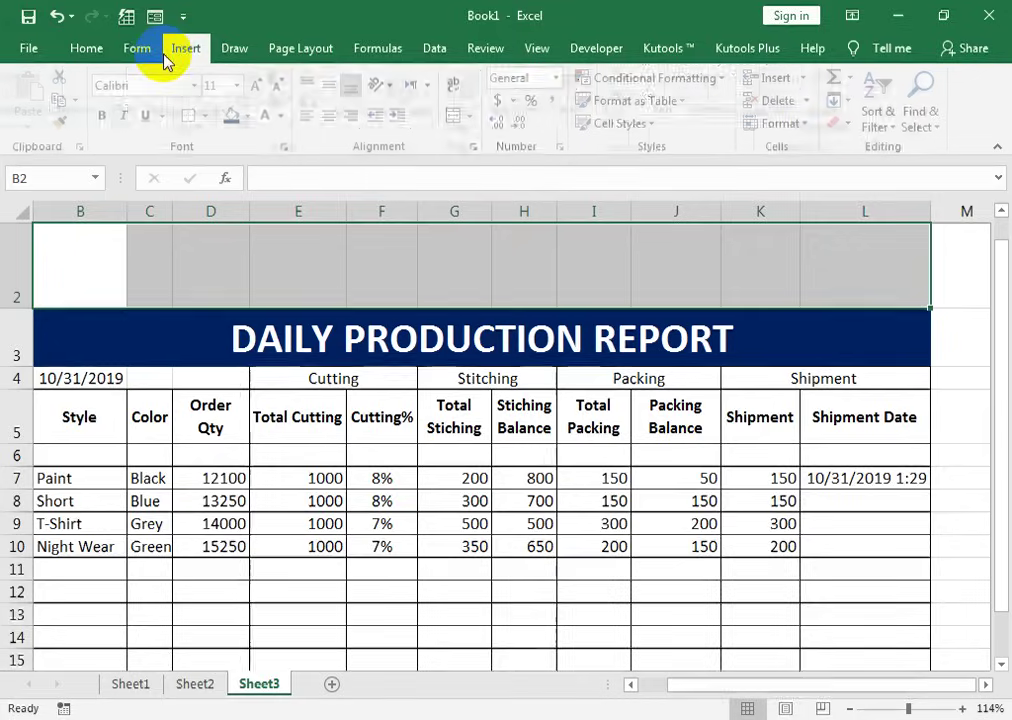
left_click(184, 50)
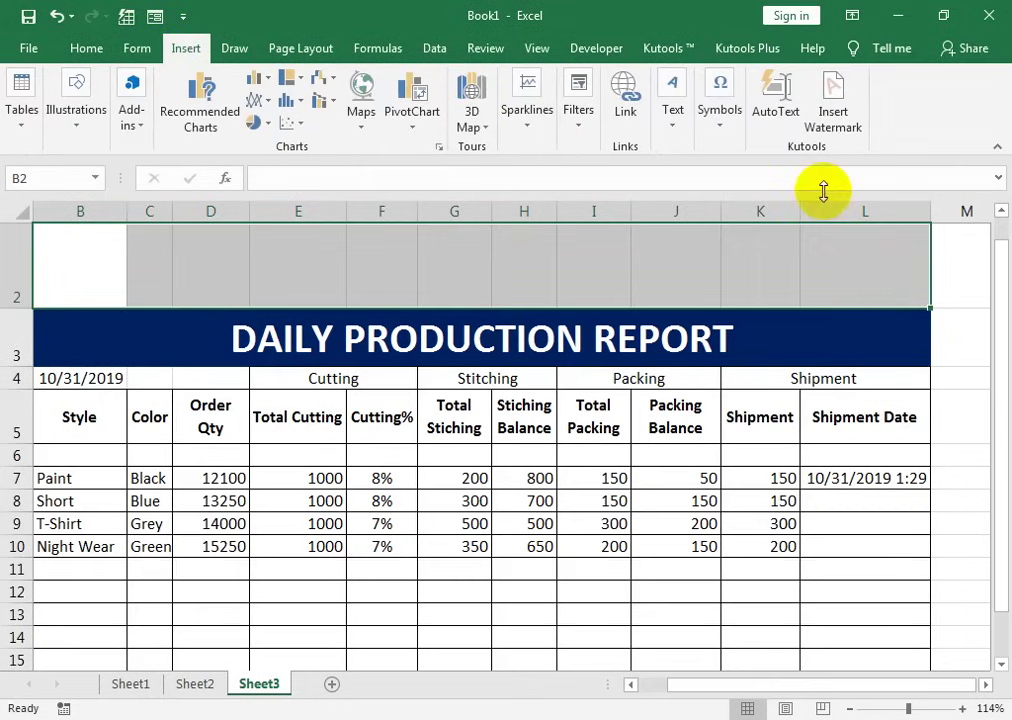
left_click(672, 118)
left_click(776, 228)
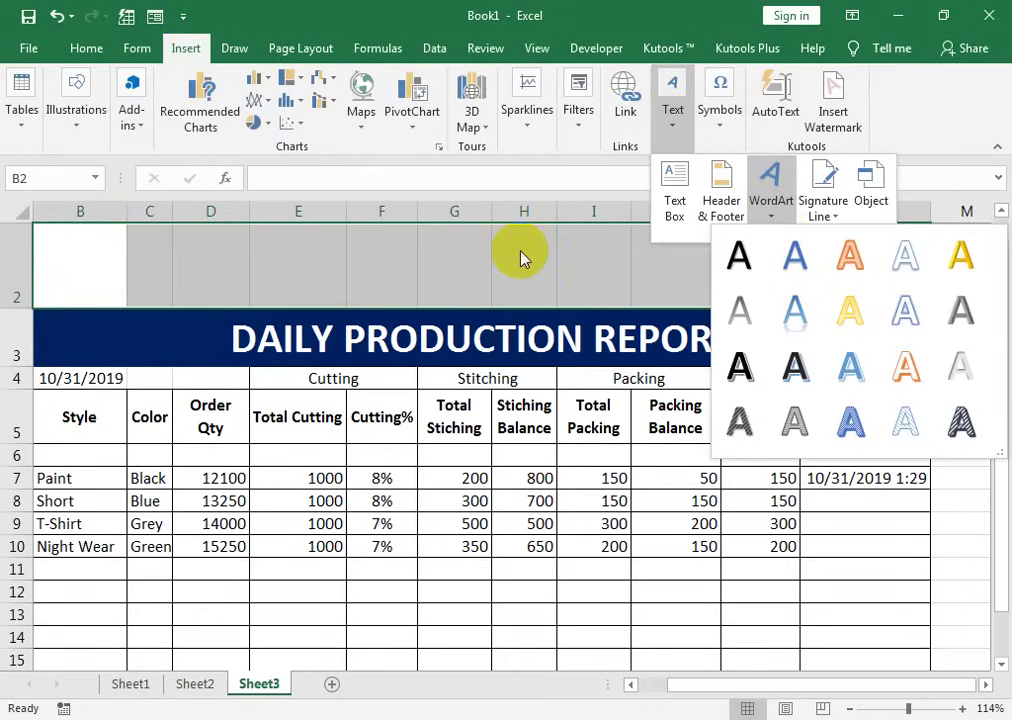
left_click(960, 258)
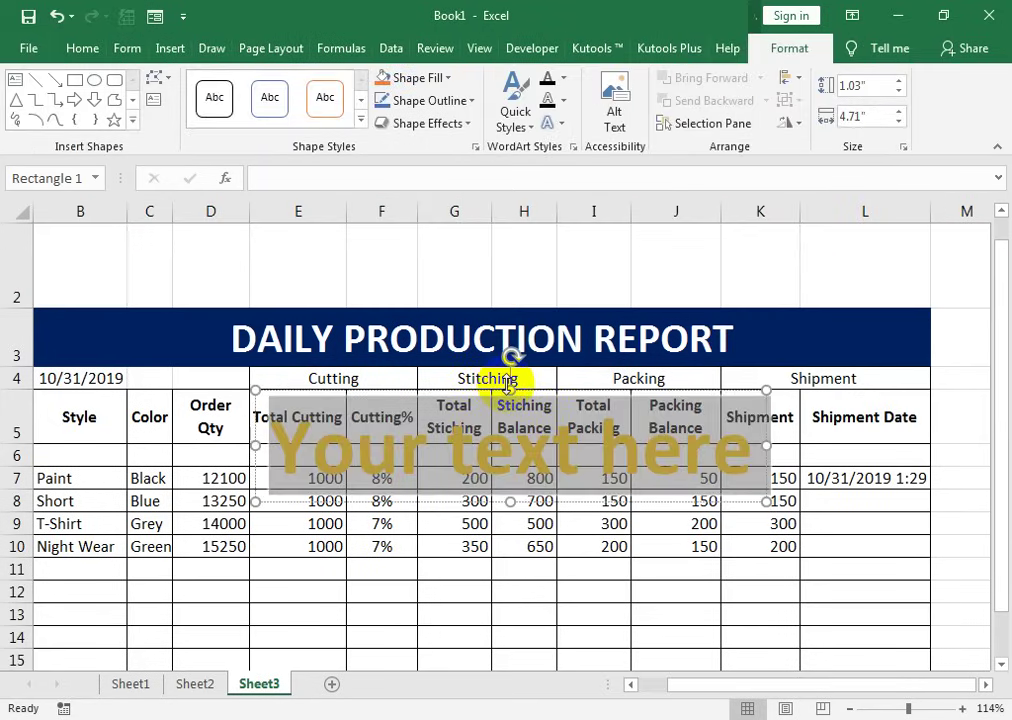
Change the WordArt text to 'GARMENTS FATORY'
key("Delete")
type("fATOR")
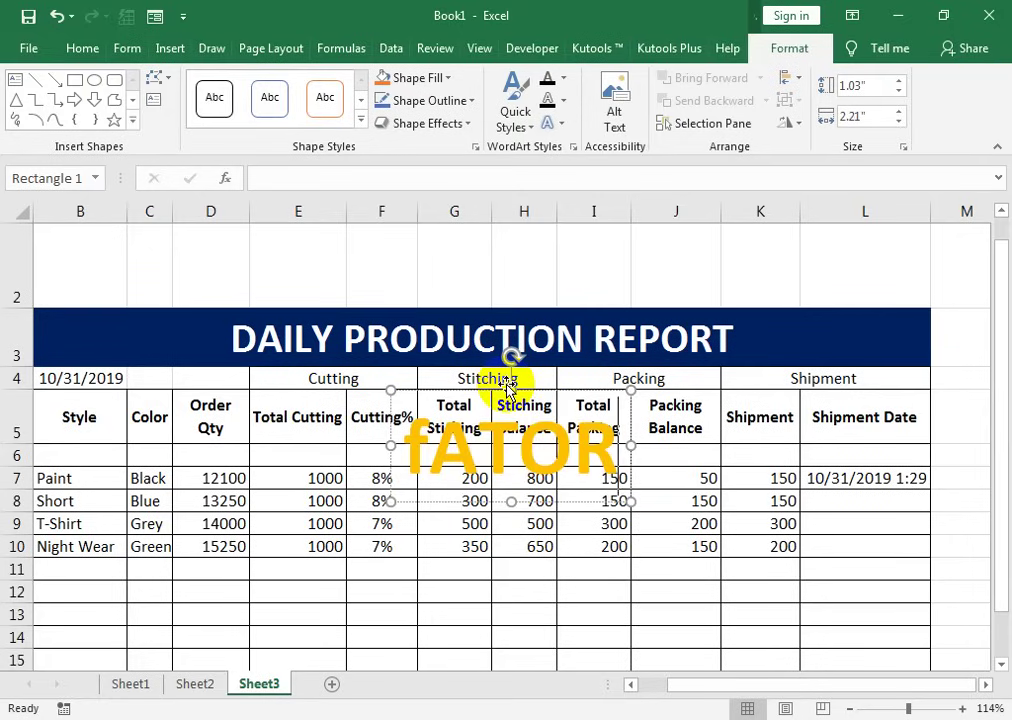
type("Y")
left_click(410, 440)
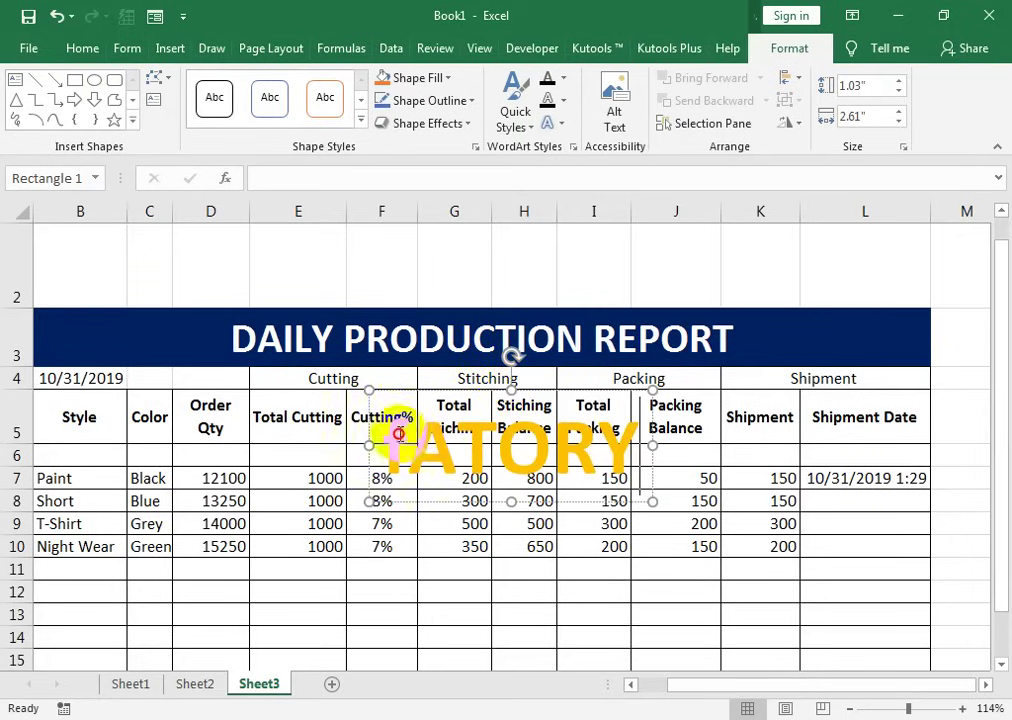
left_click_drag(398, 433, 390, 440)
type("F")
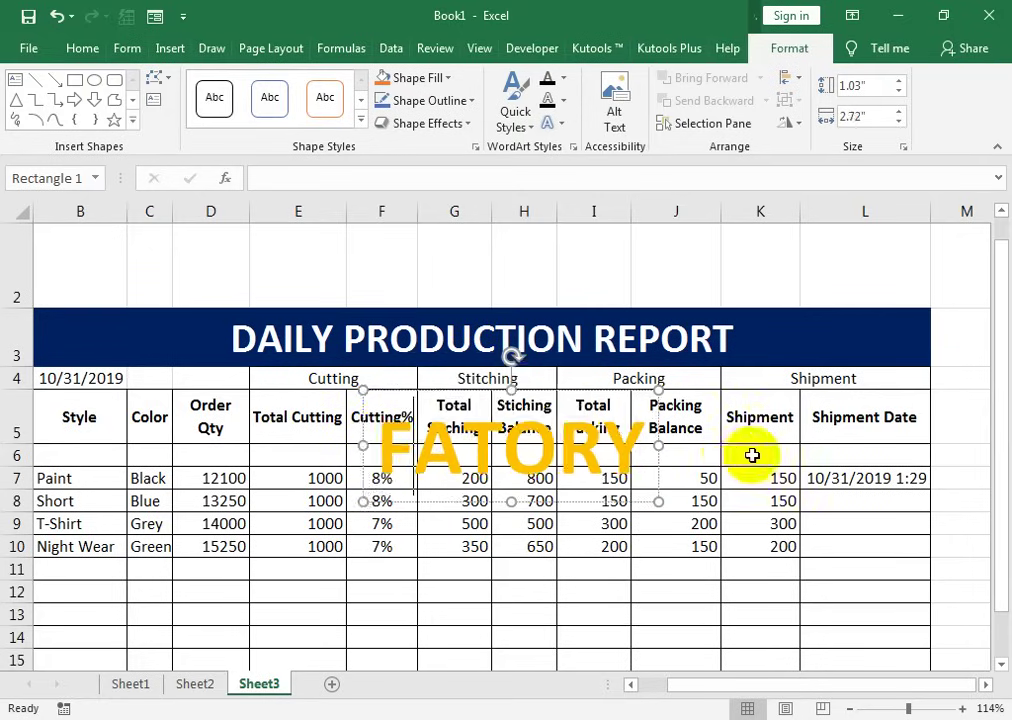
left_click(386, 433)
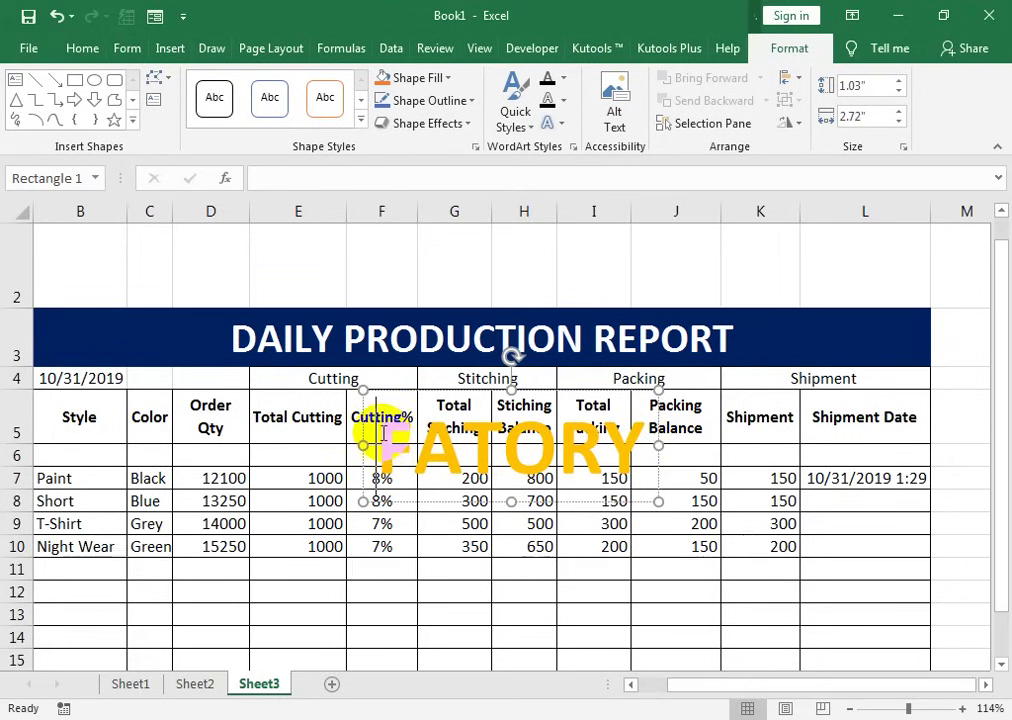
type("GARMENTS")
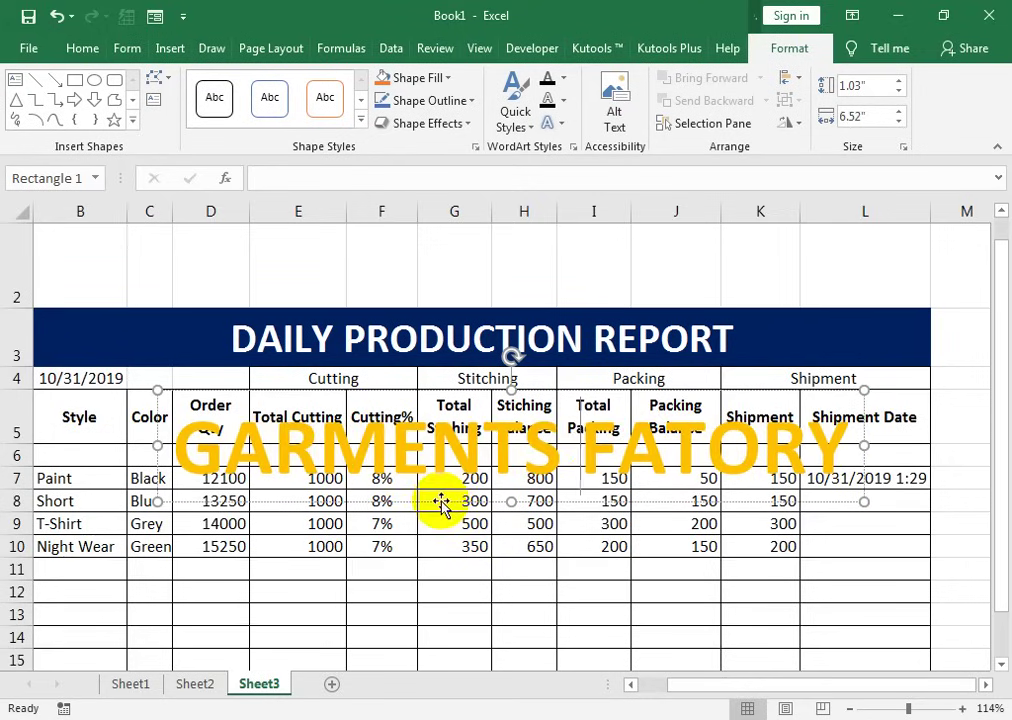
Move the GARMENTS FATORY WordArt into row 2 above the banner and select B2:L2
left_click_drag(441, 503, 418, 300)
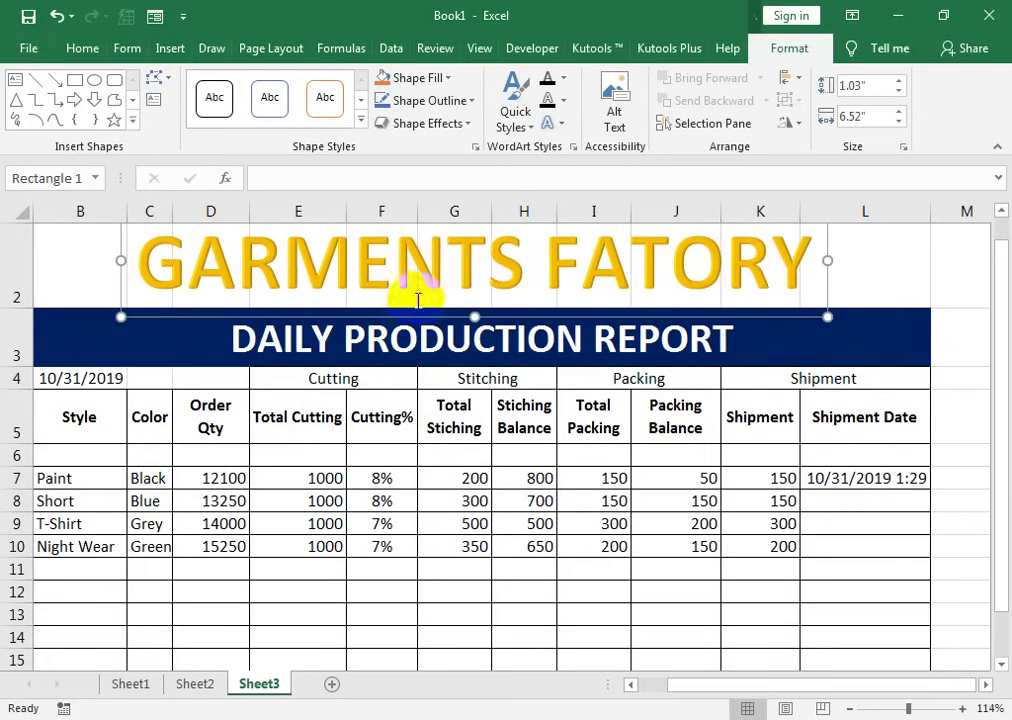
left_click_drag(75, 228, 848, 256)
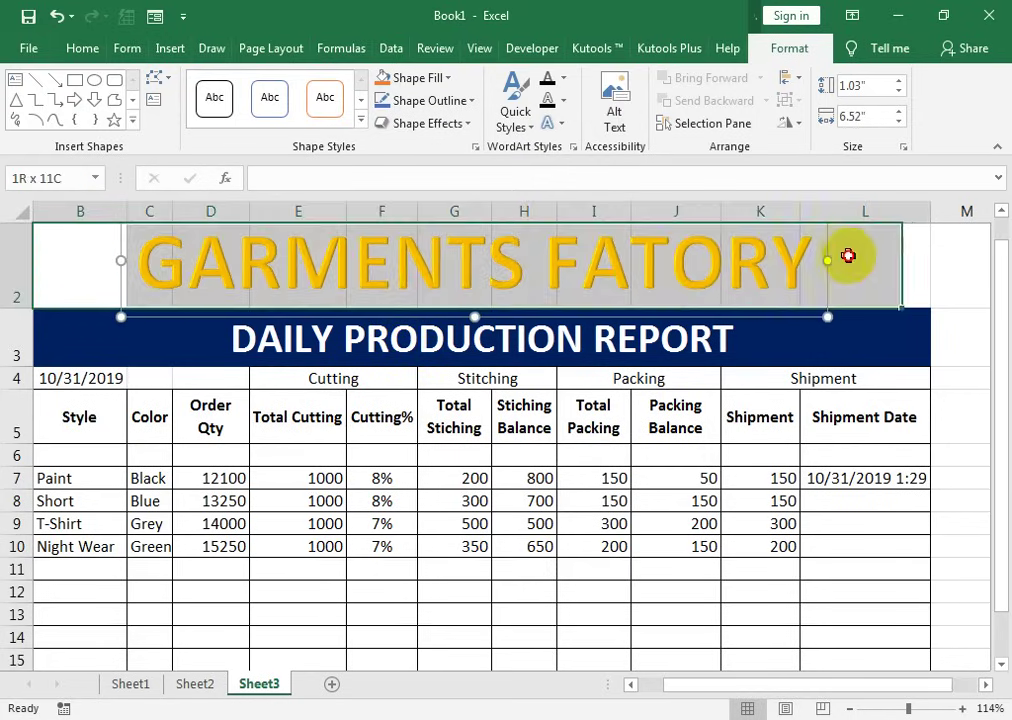
left_click(137, 48)
Merge B2:L2 with Merge & Center behind the GARMENTS FATORY WordArt
left_click(86, 48)
left_click(450, 116)
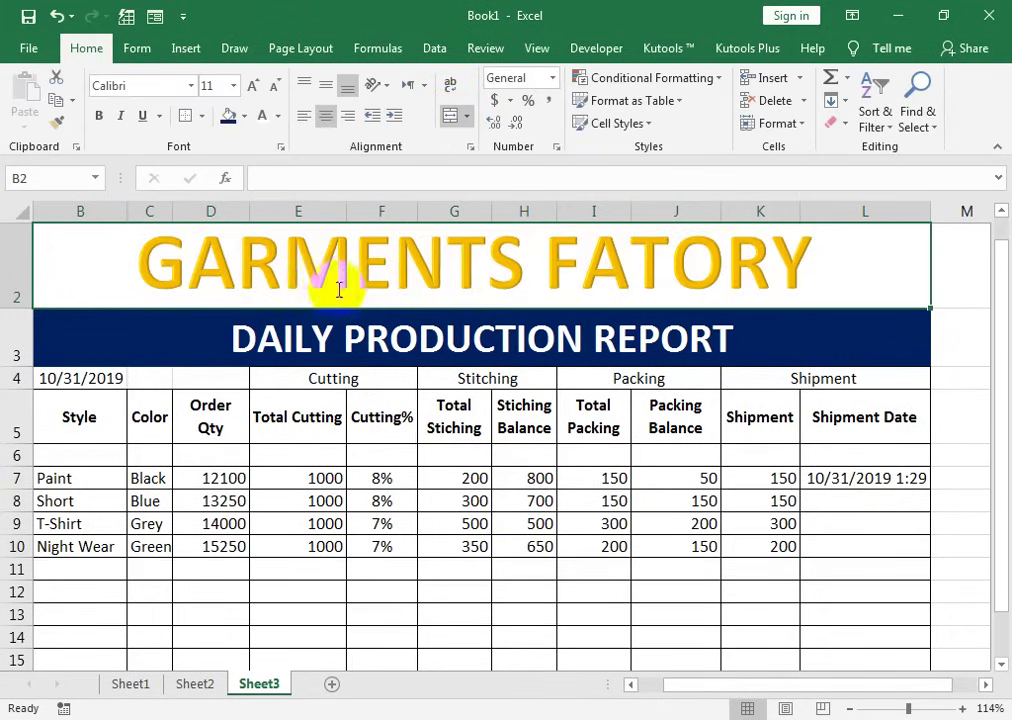
left_click(486, 425)
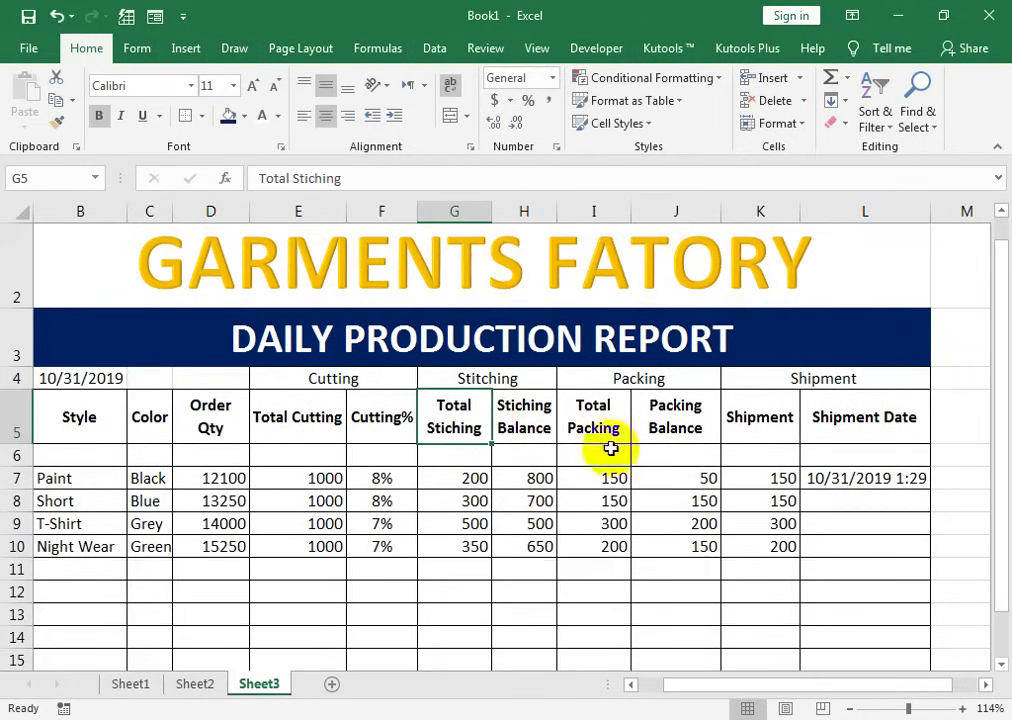